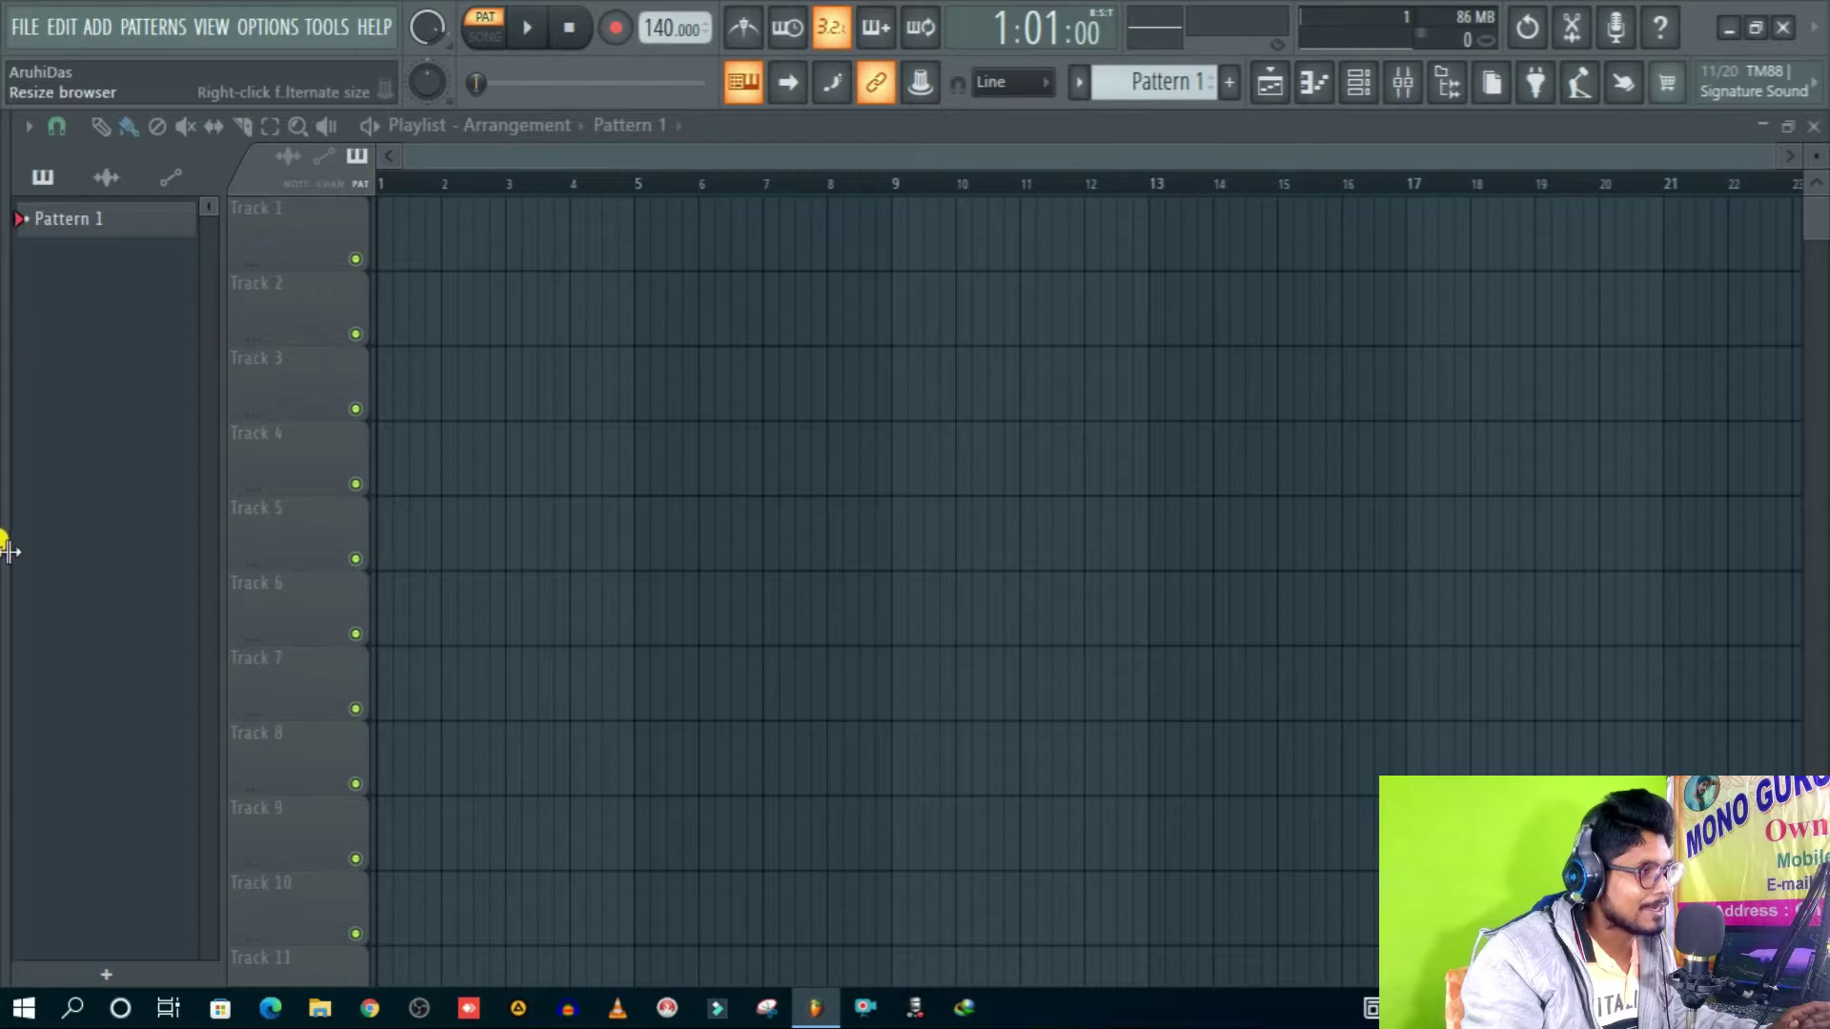
Step: Import the audio file 1821986_128 from the desktop onto Track 1 of the FL Studio playlist
drag(8, 535, 21, 591)
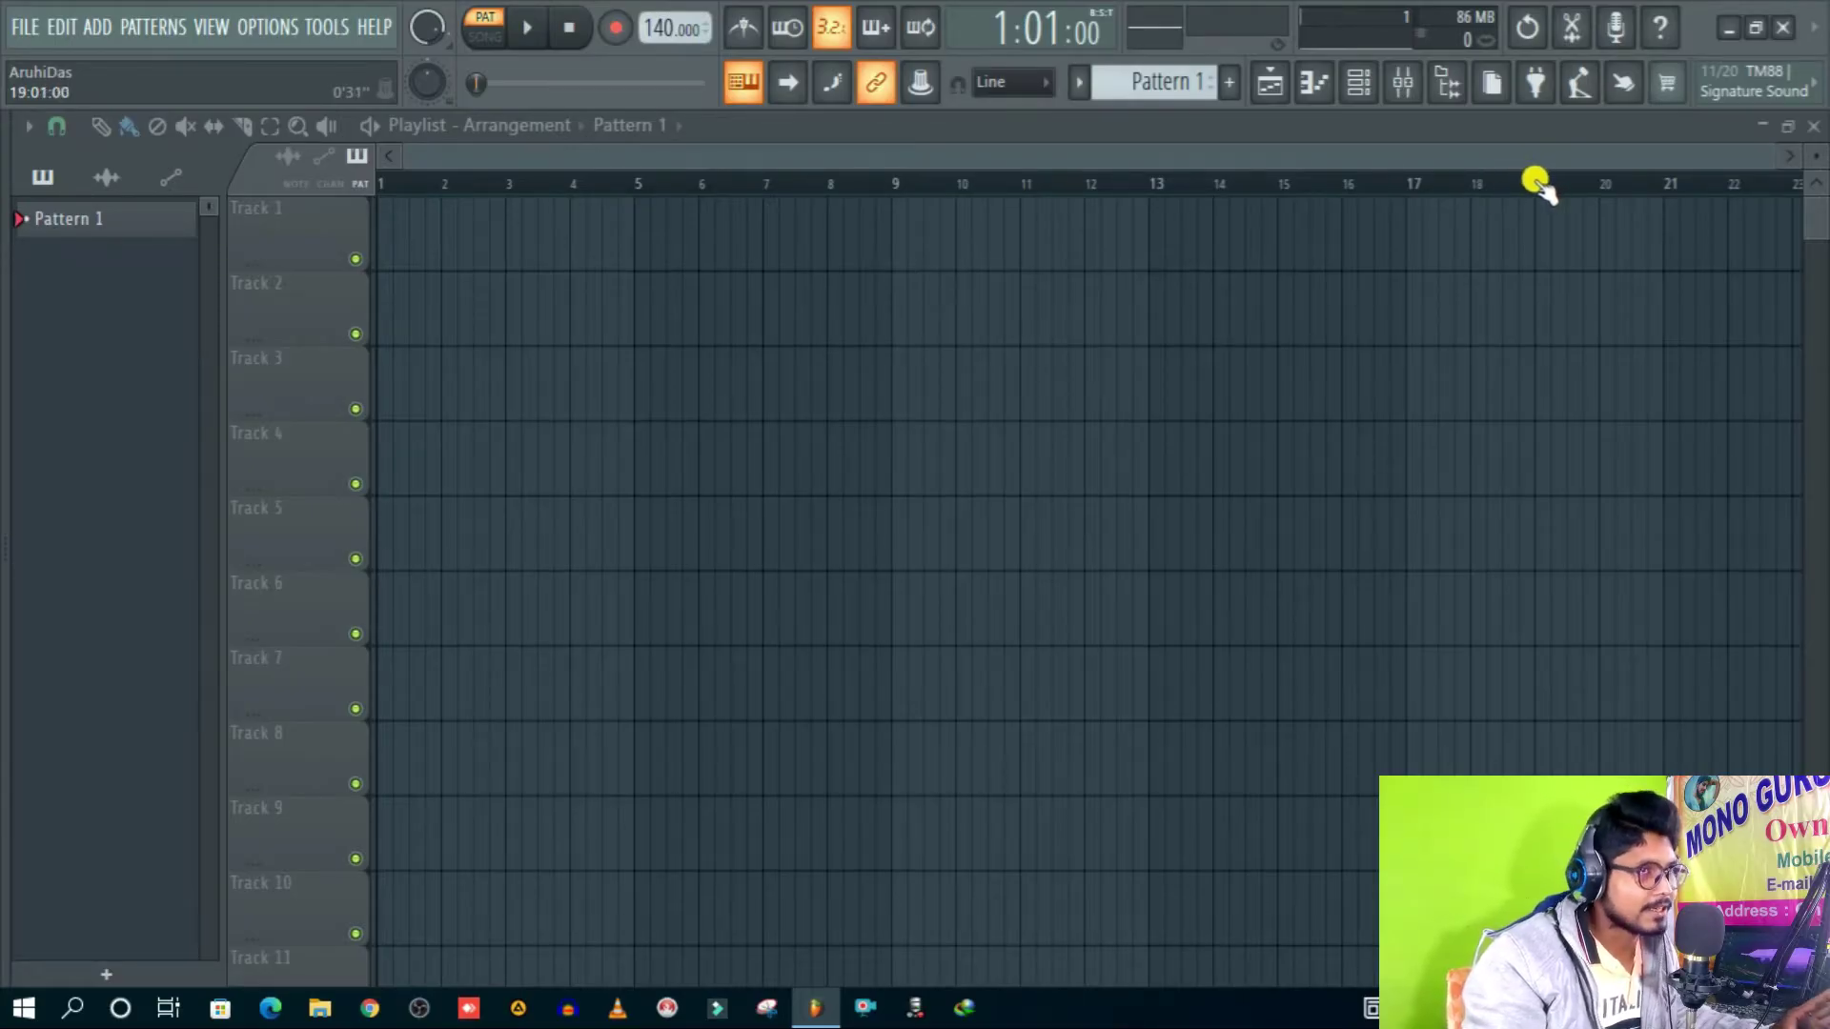
click(1731, 29)
right_click(1067, 343)
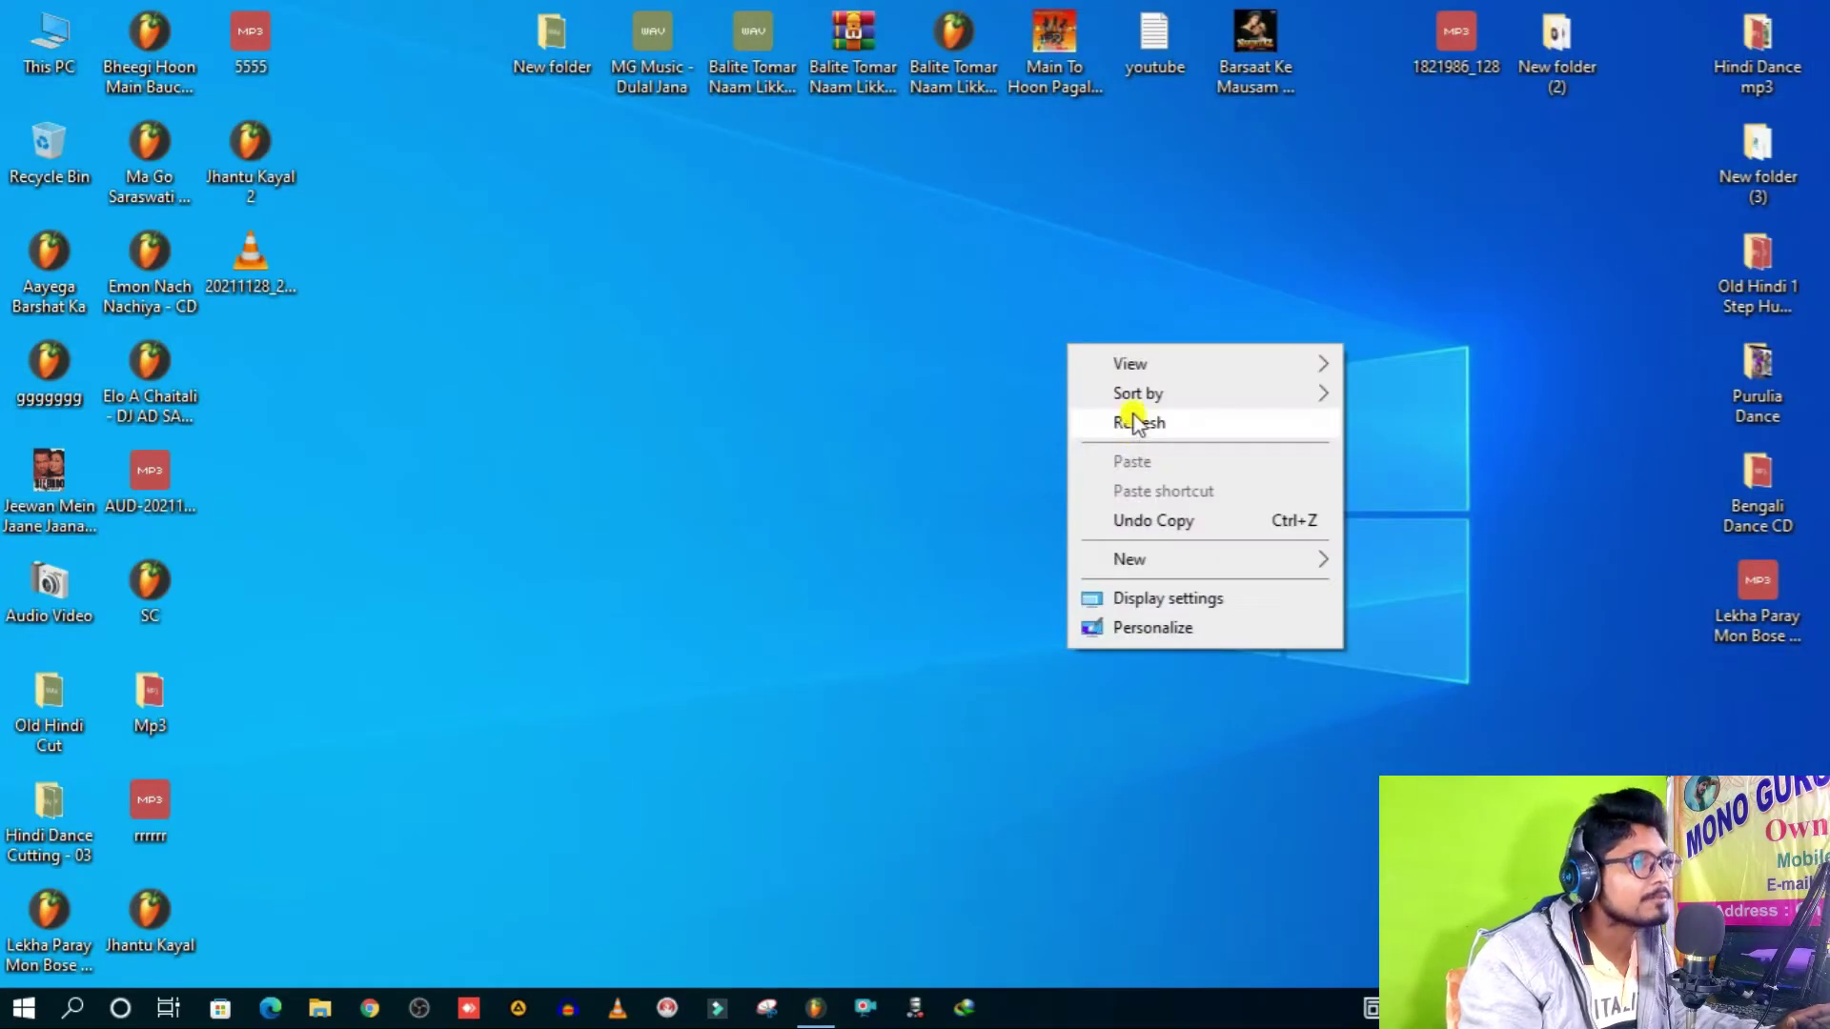
click(1135, 422)
click(1441, 36)
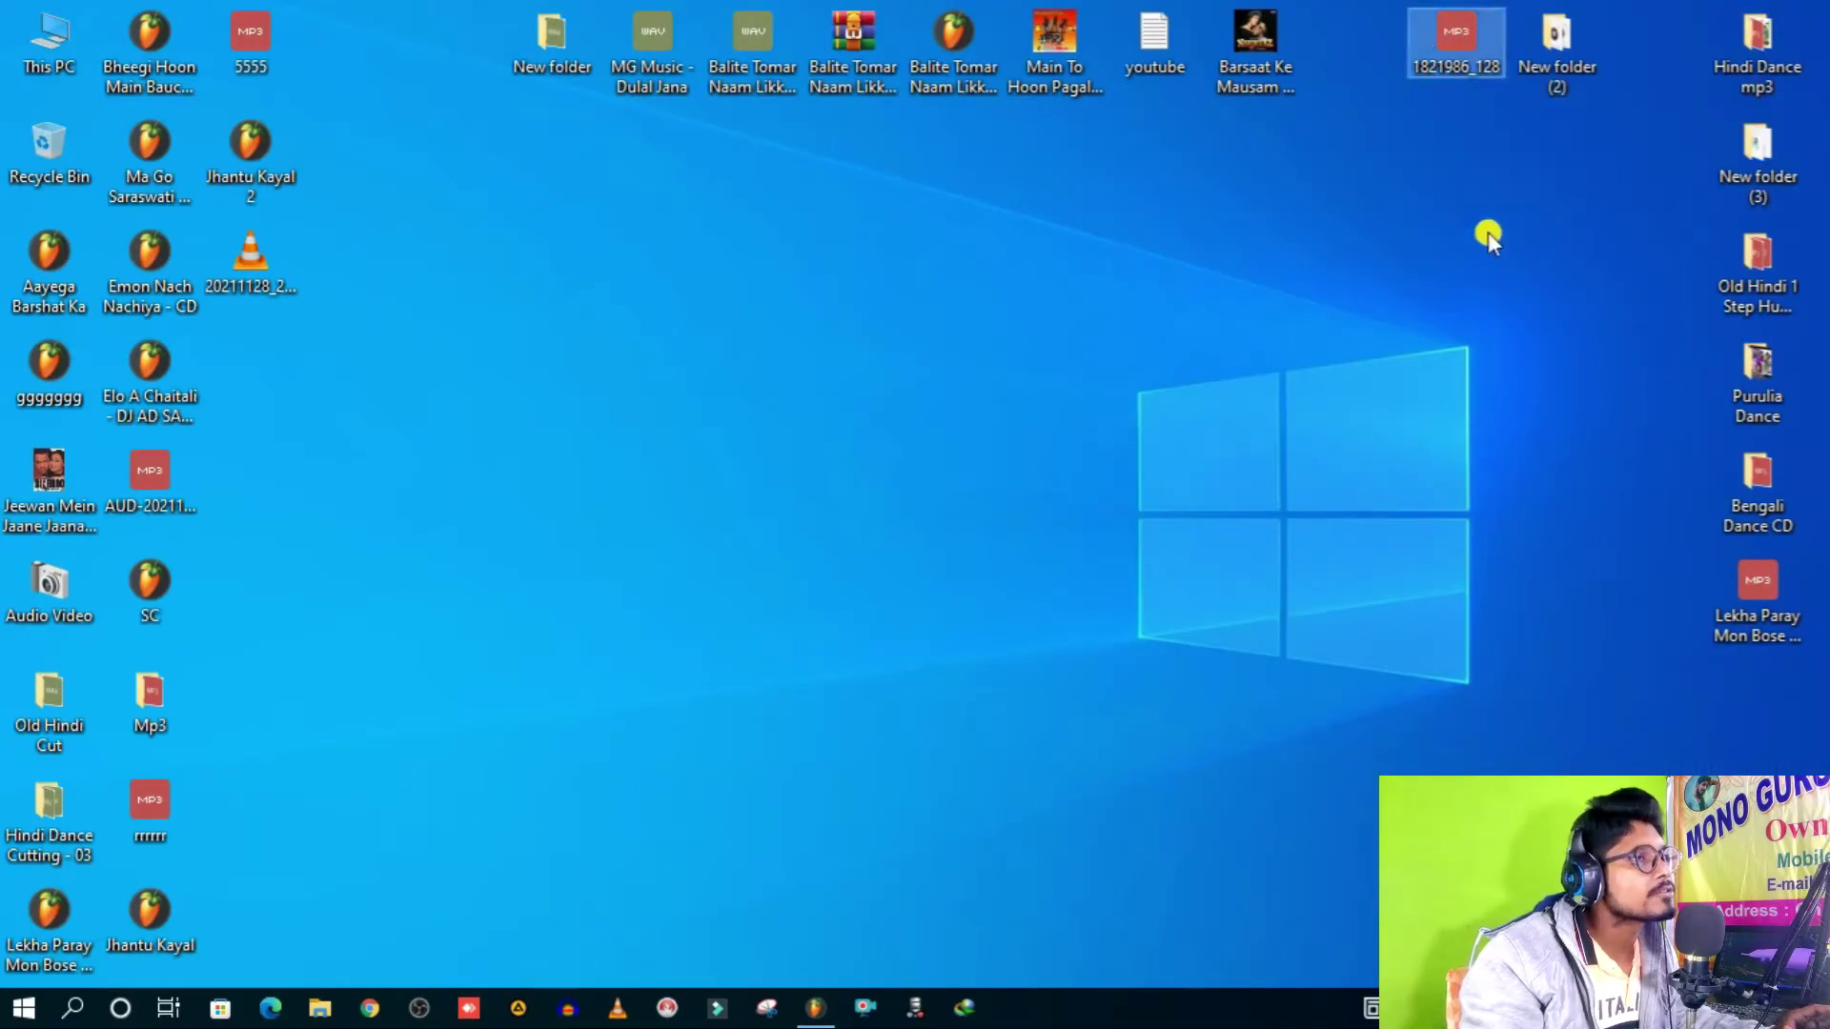
drag(1450, 33, 294, 203)
click(895, 584)
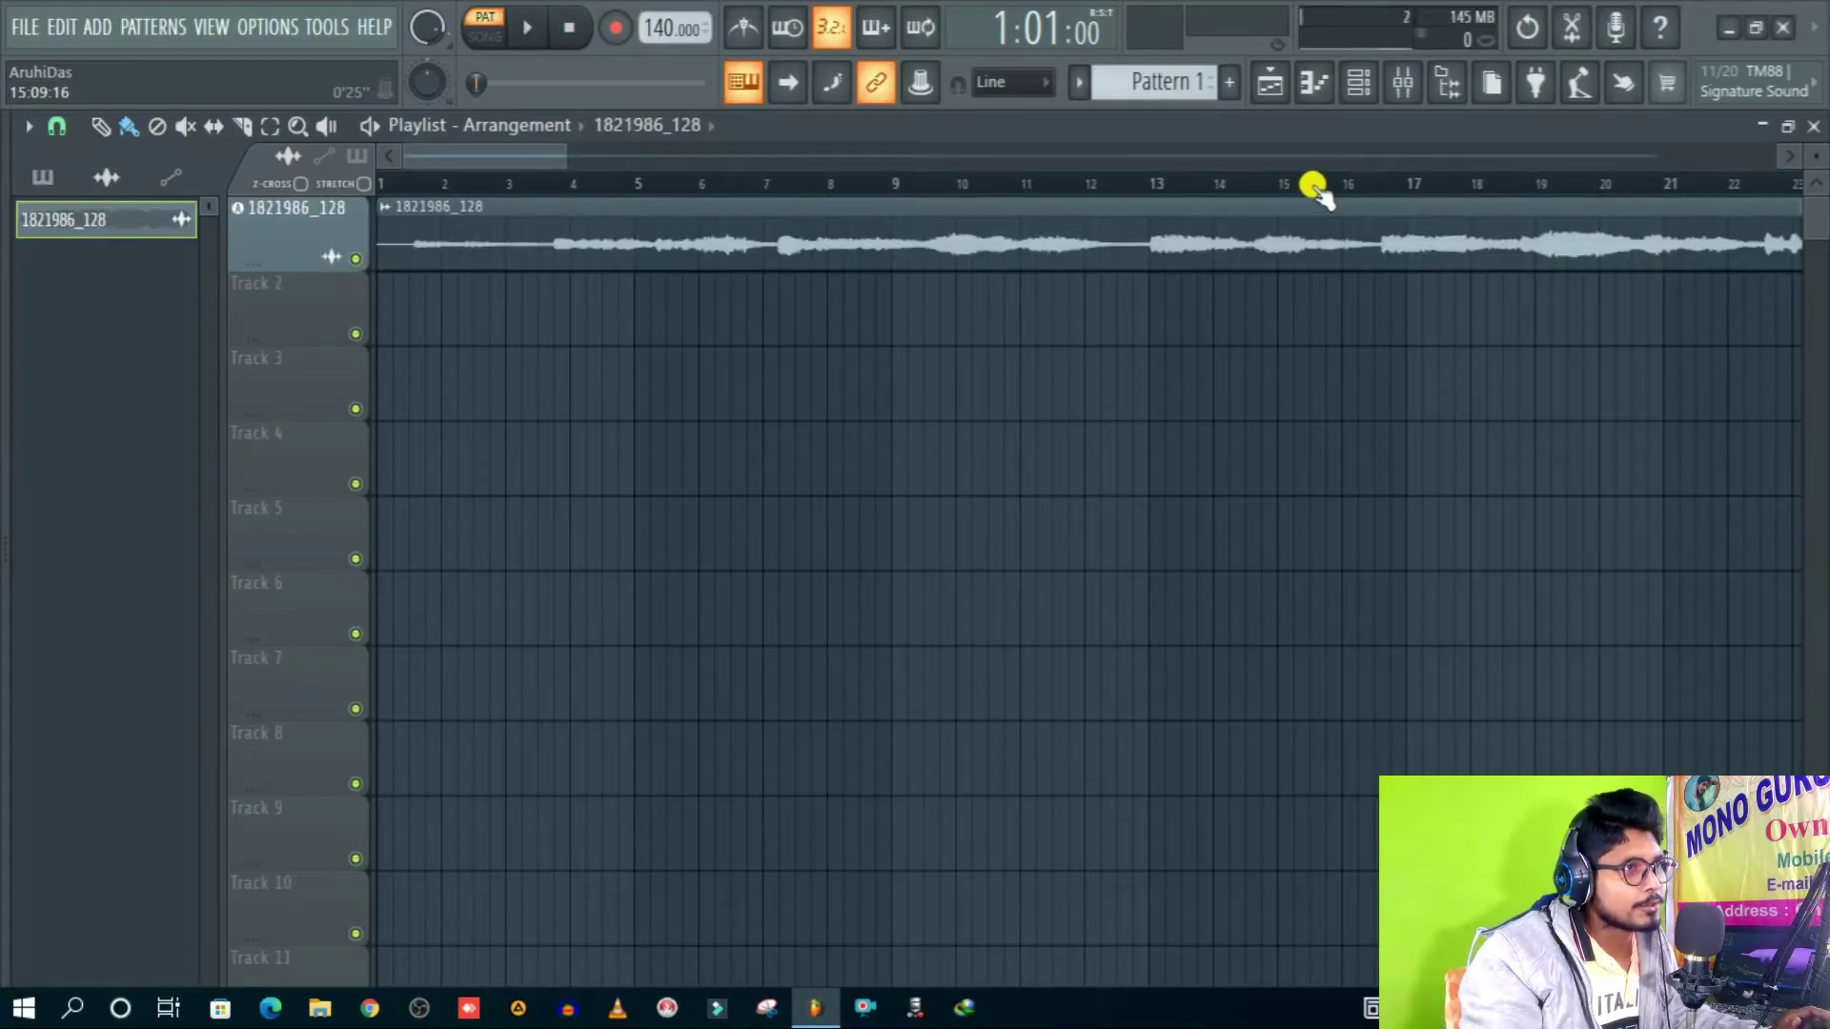
Step: Add an Auto time marker at the start of the playlist timeline
scroll(1315, 184, down, 3)
scroll(386, 175, up, 4)
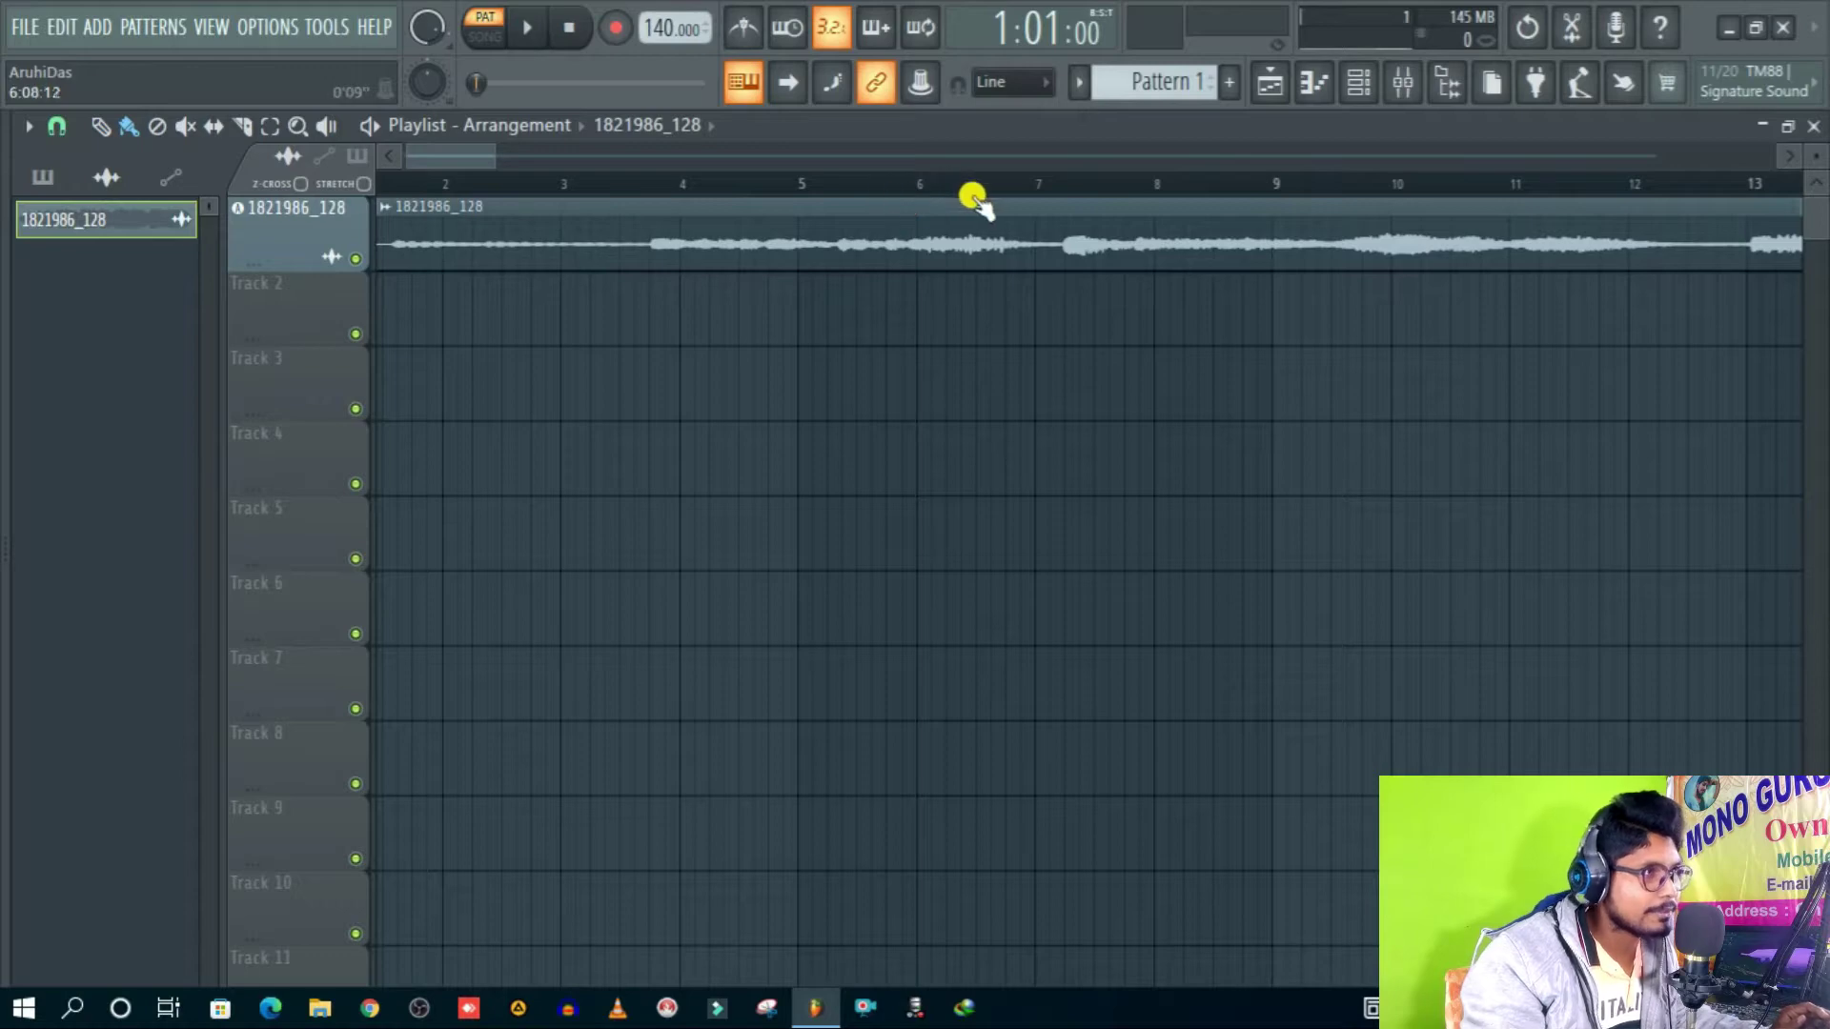
scroll(982, 196, down, 2)
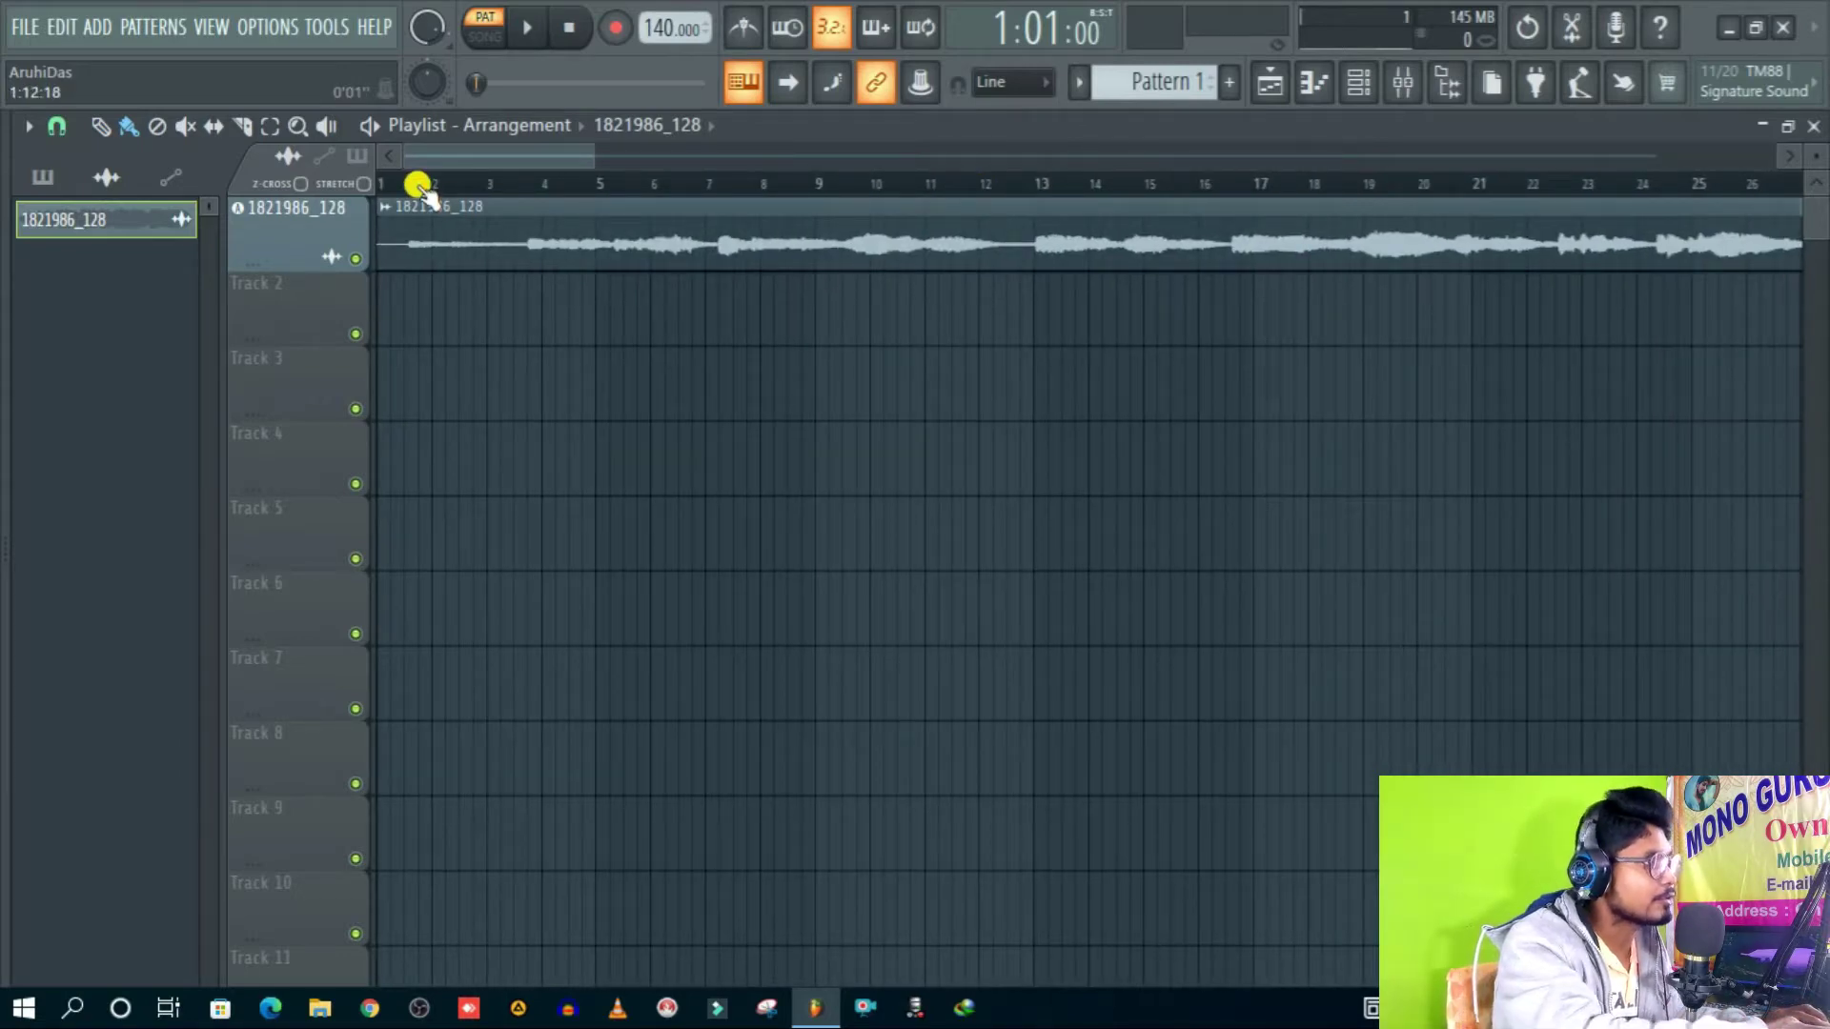
key(ctrl+t)
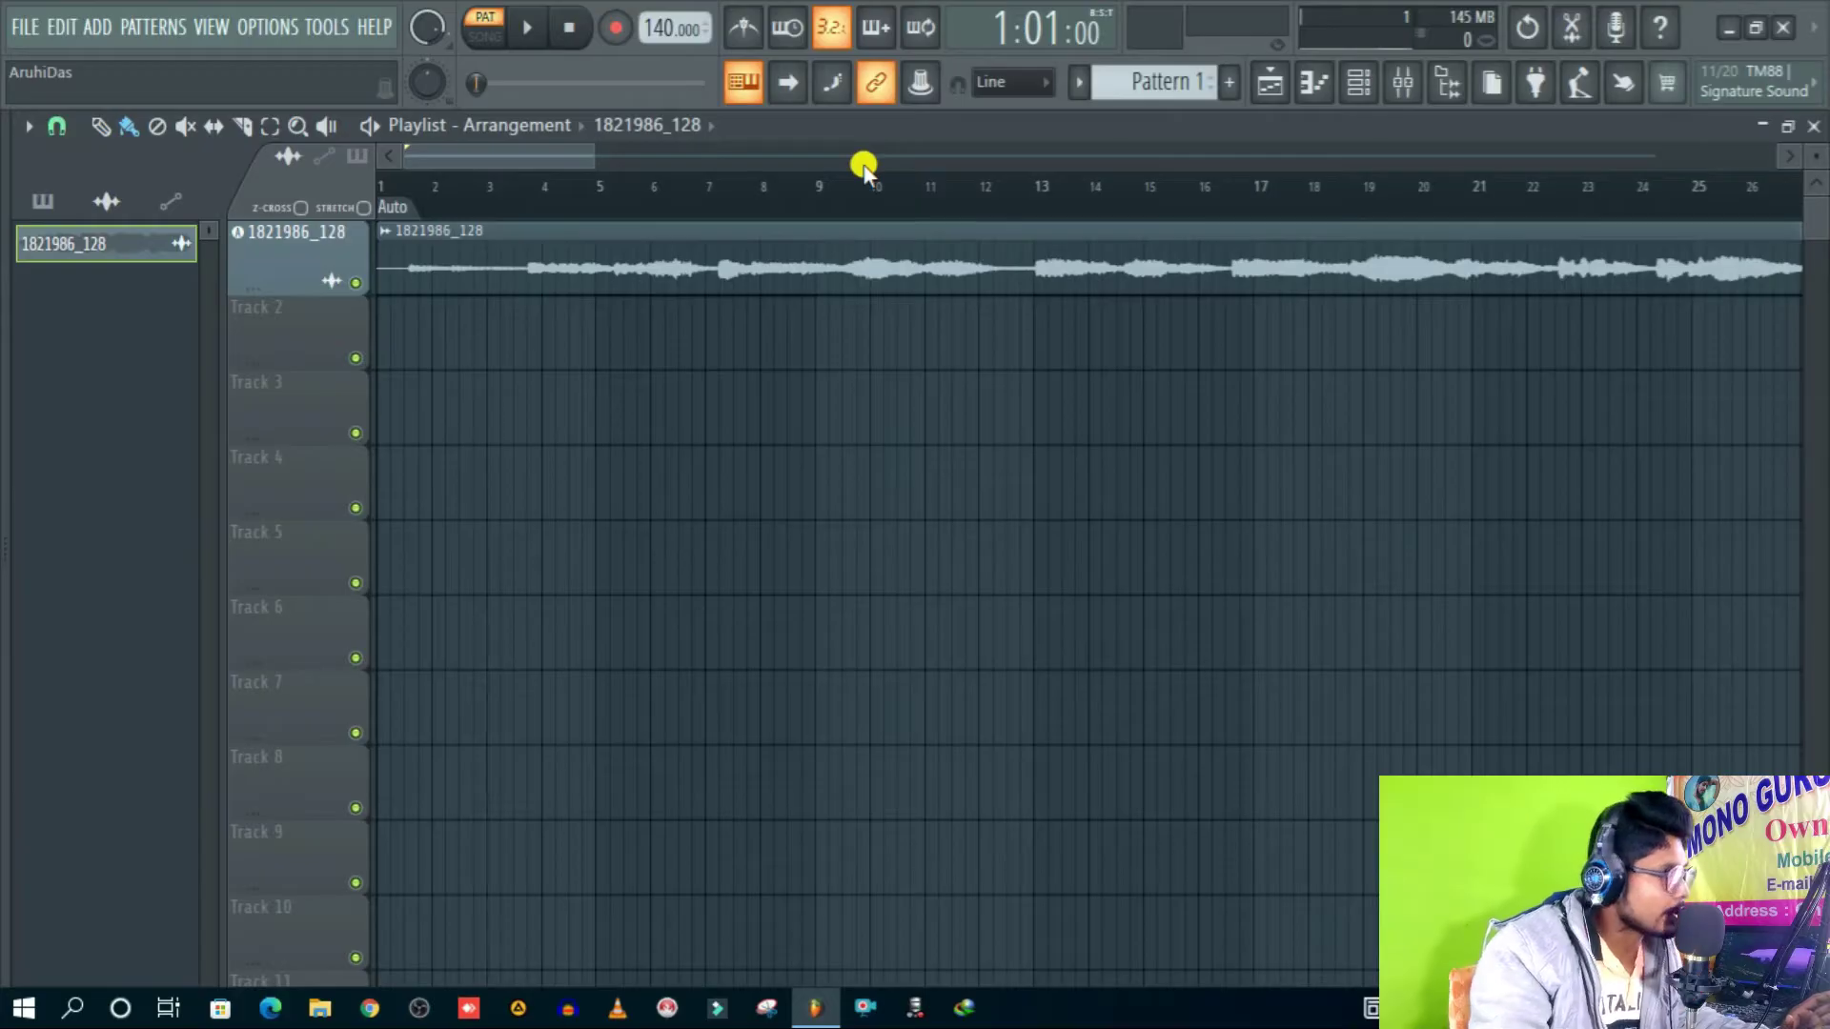
Step: Play the song from bar 3, skip ahead to around bars 6, 10 and 15 to audition it, and stop playback
scroll(940, 196, down, 3)
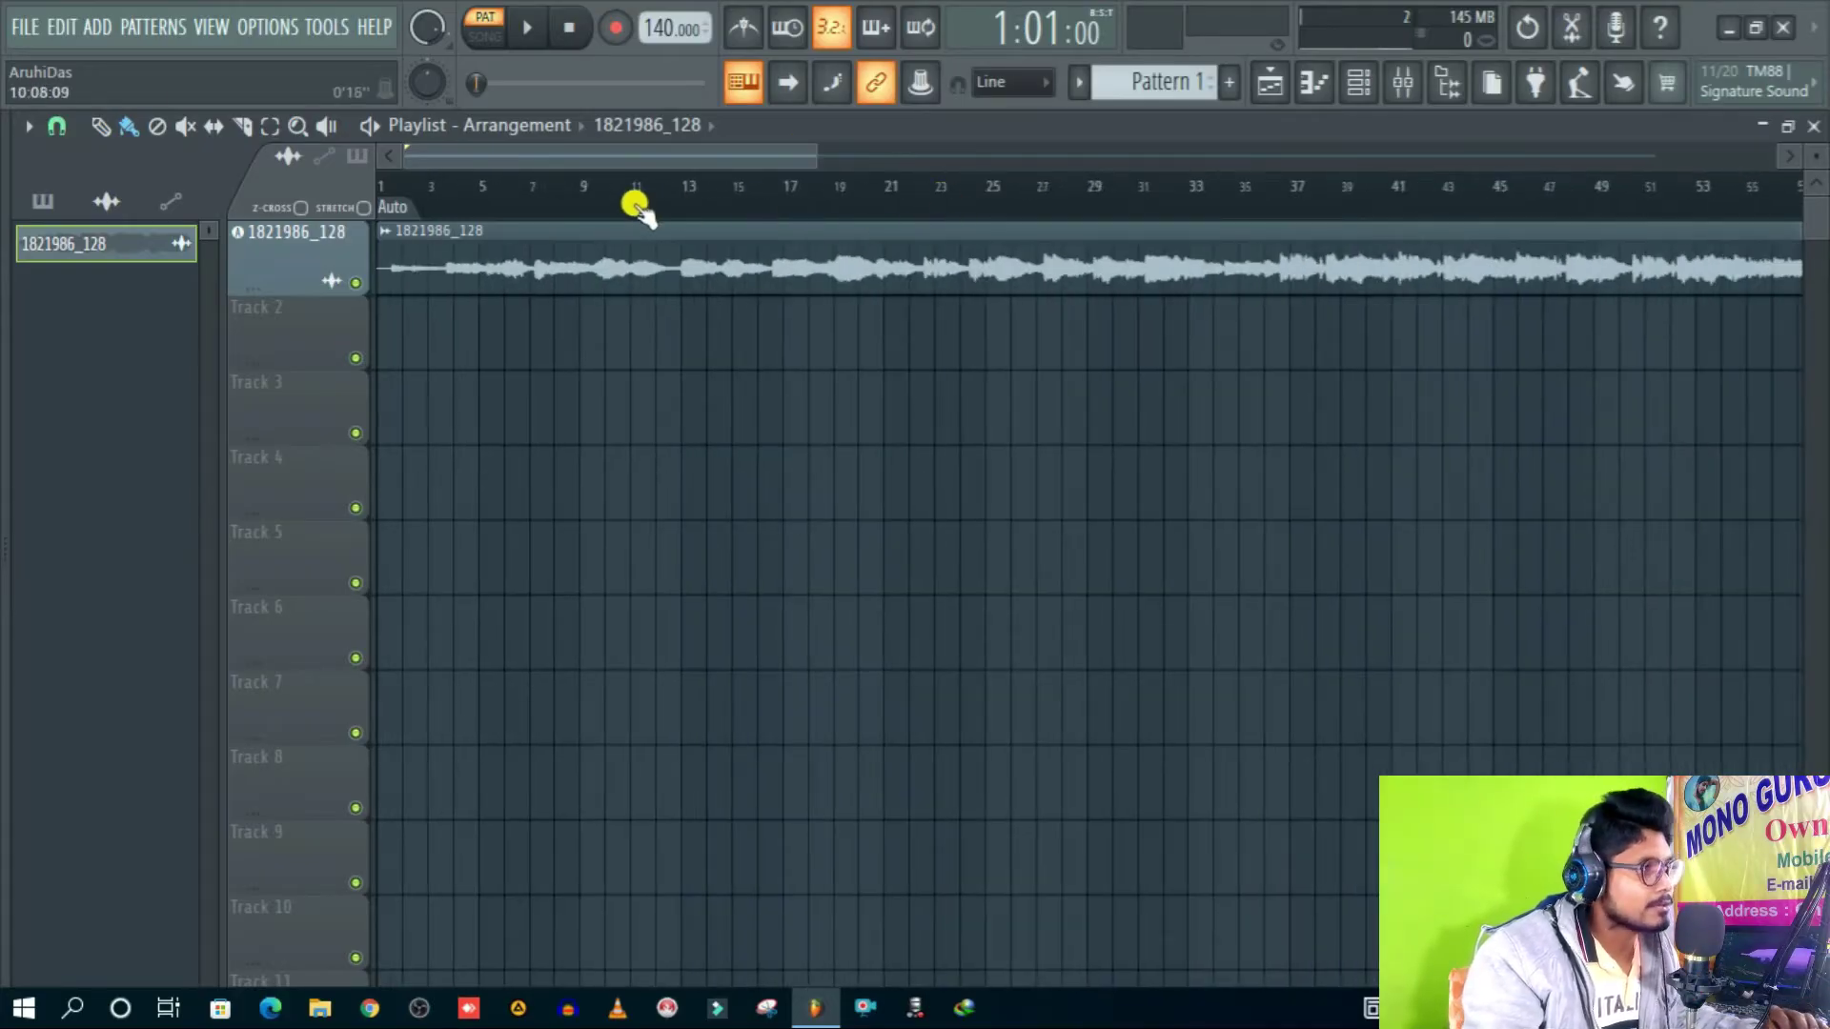
click(428, 200)
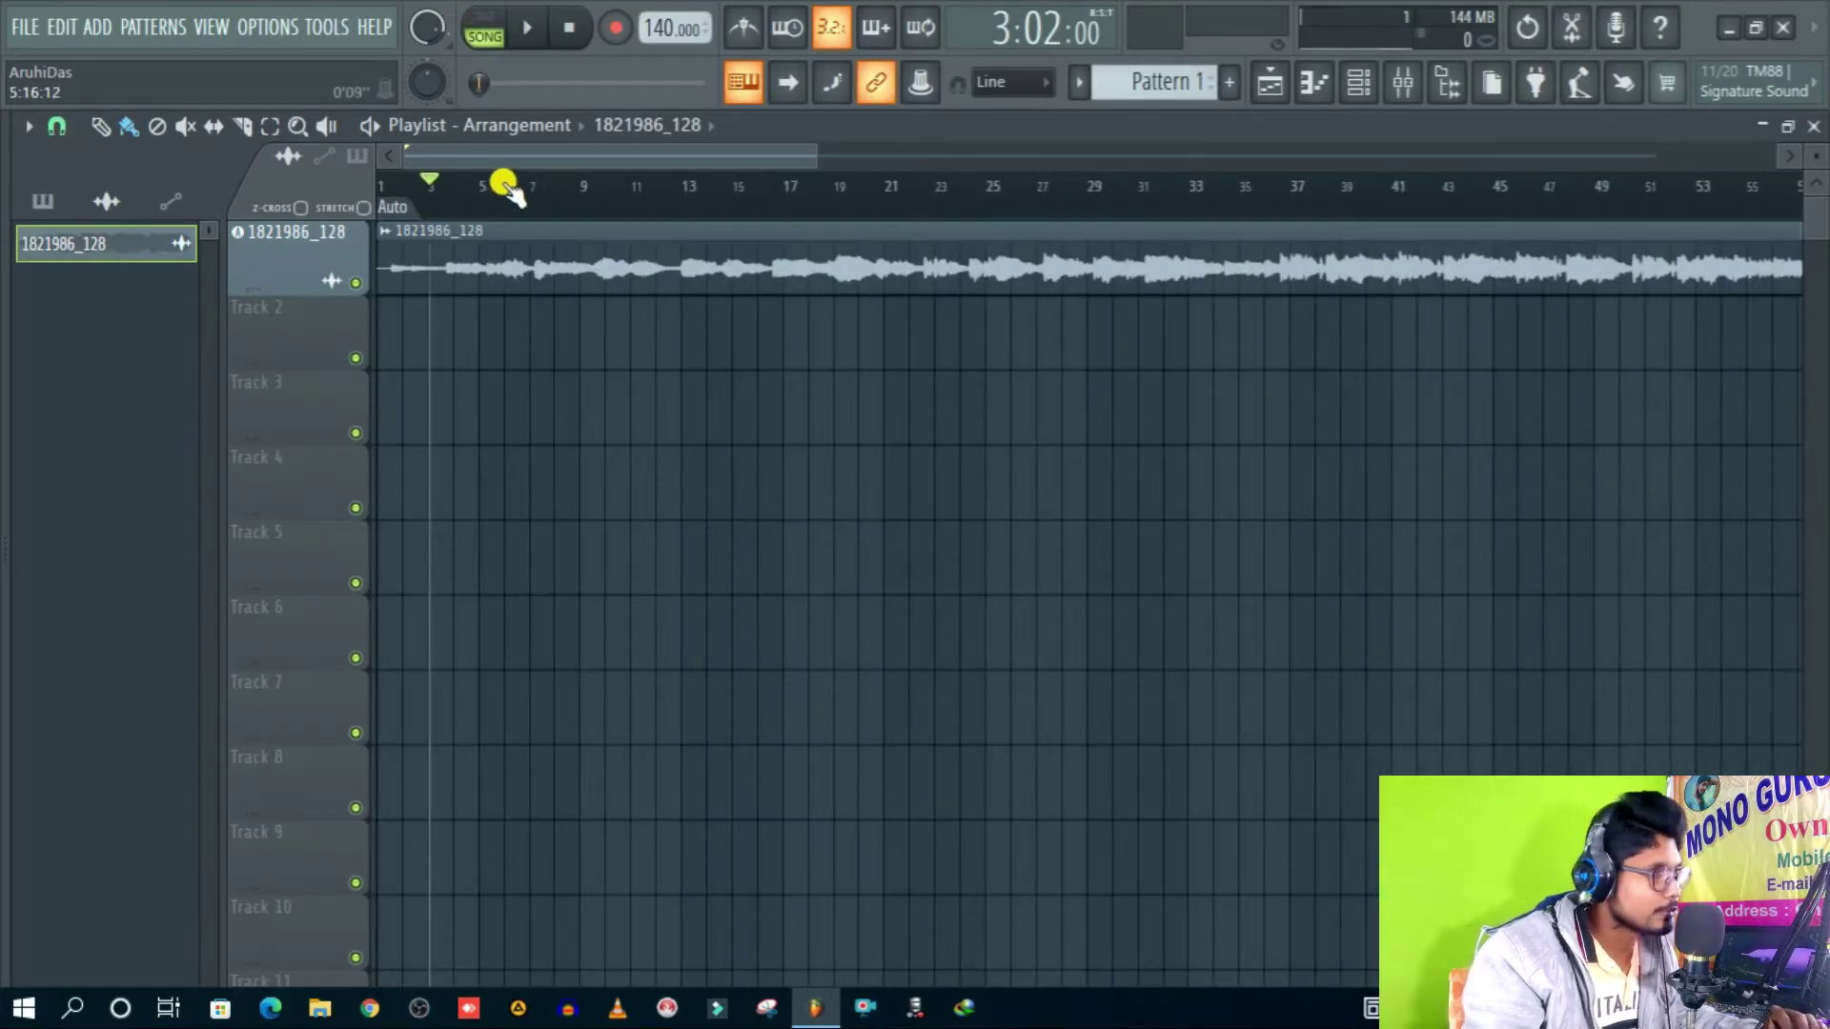
key(space)
scroll(445, 191, up, 7)
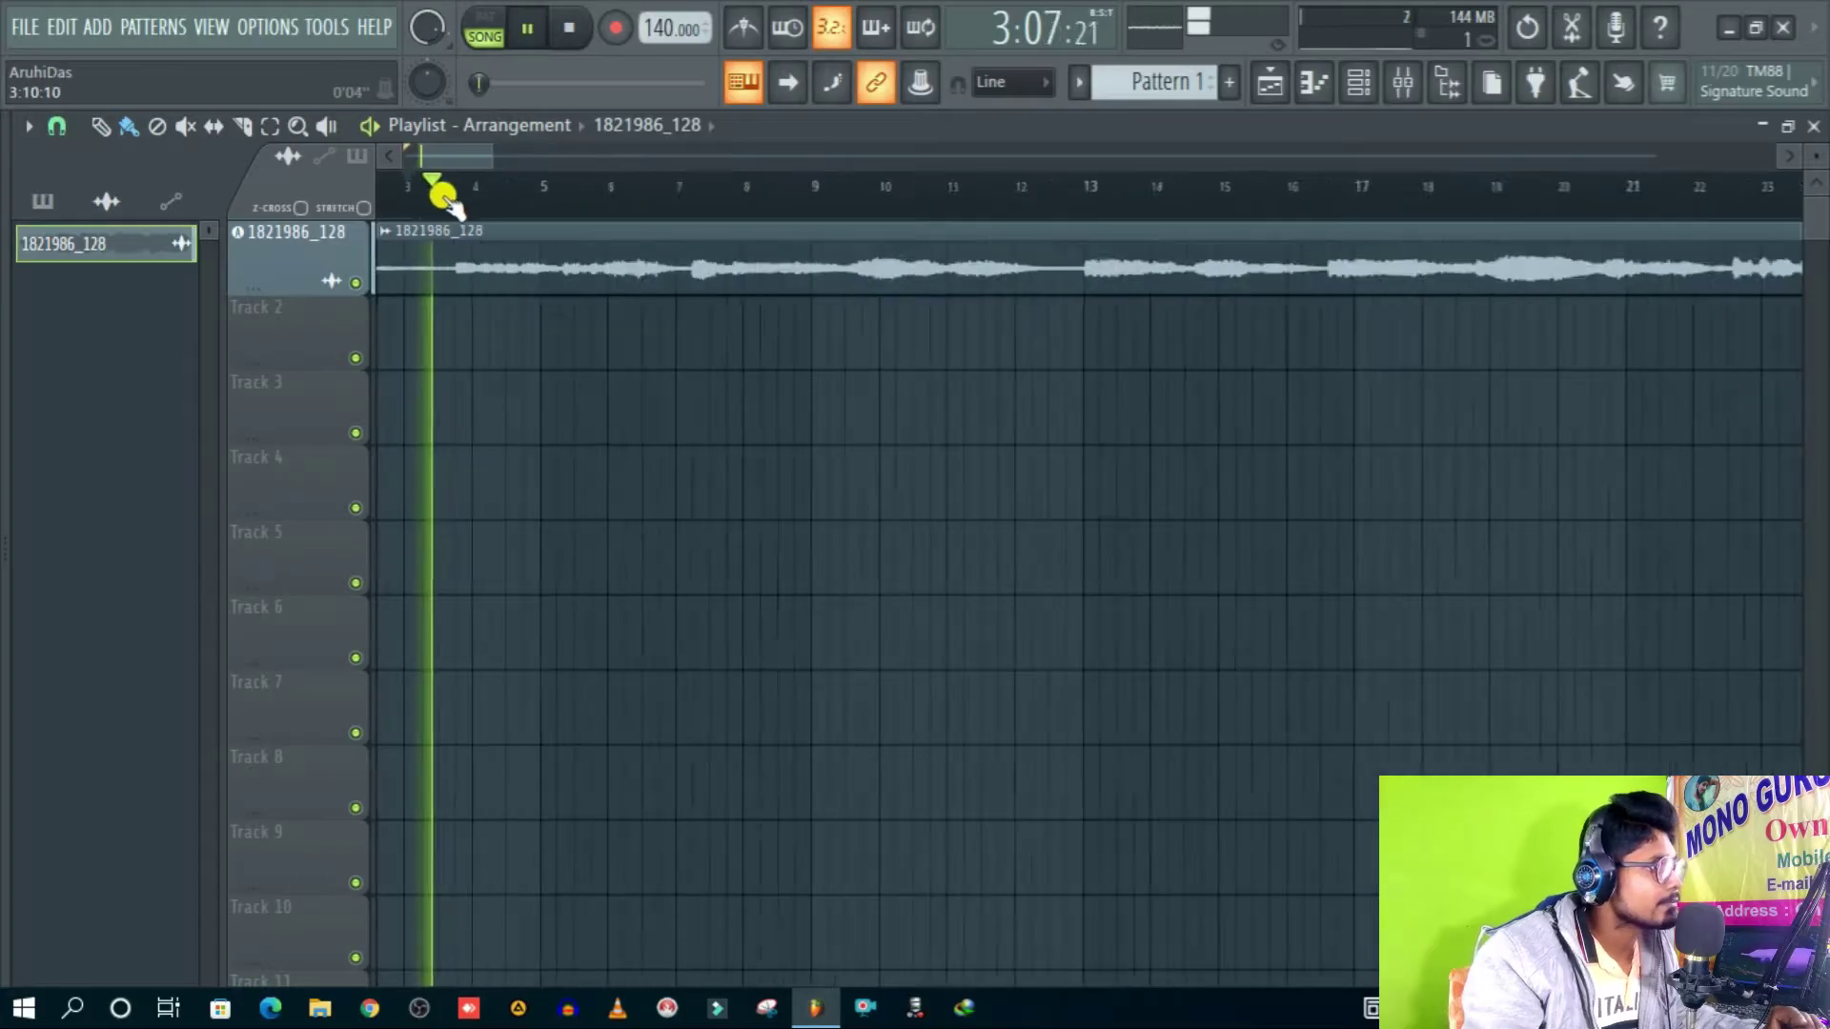
scroll(672, 194, down, 5)
click(646, 190)
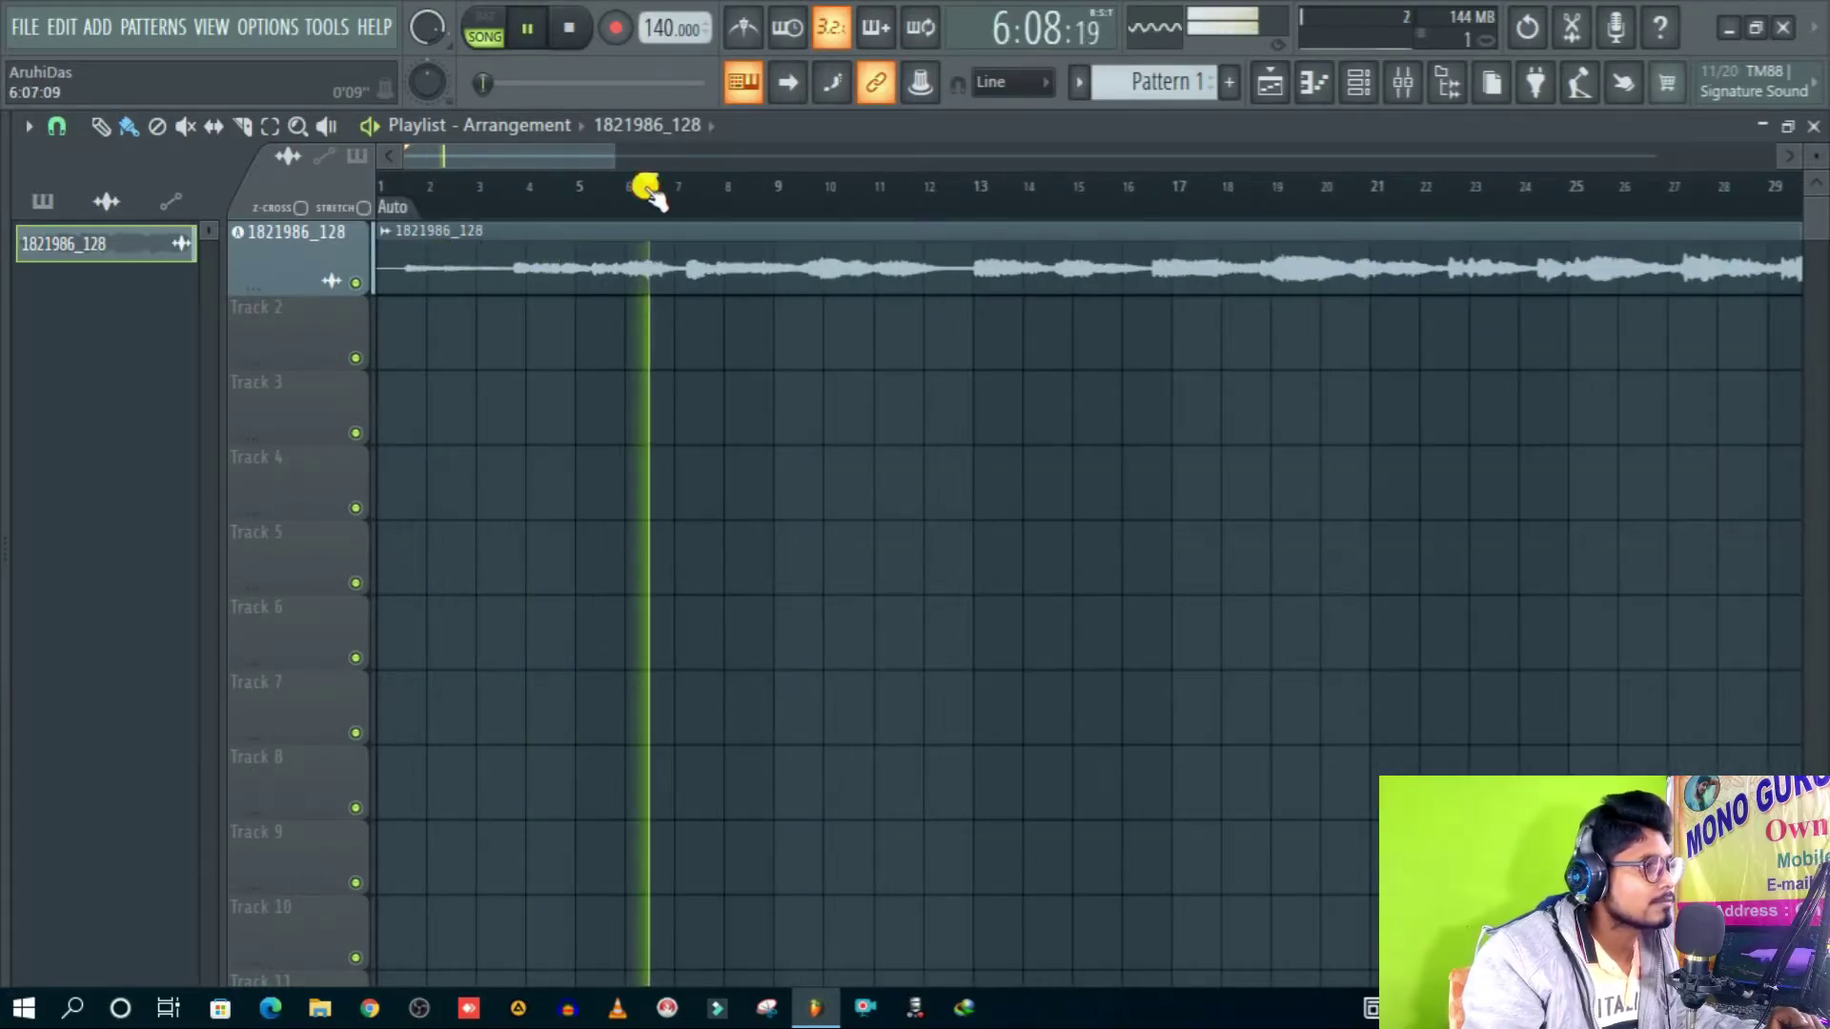
scroll(691, 189, up, 5)
scroll(804, 191, down, 2)
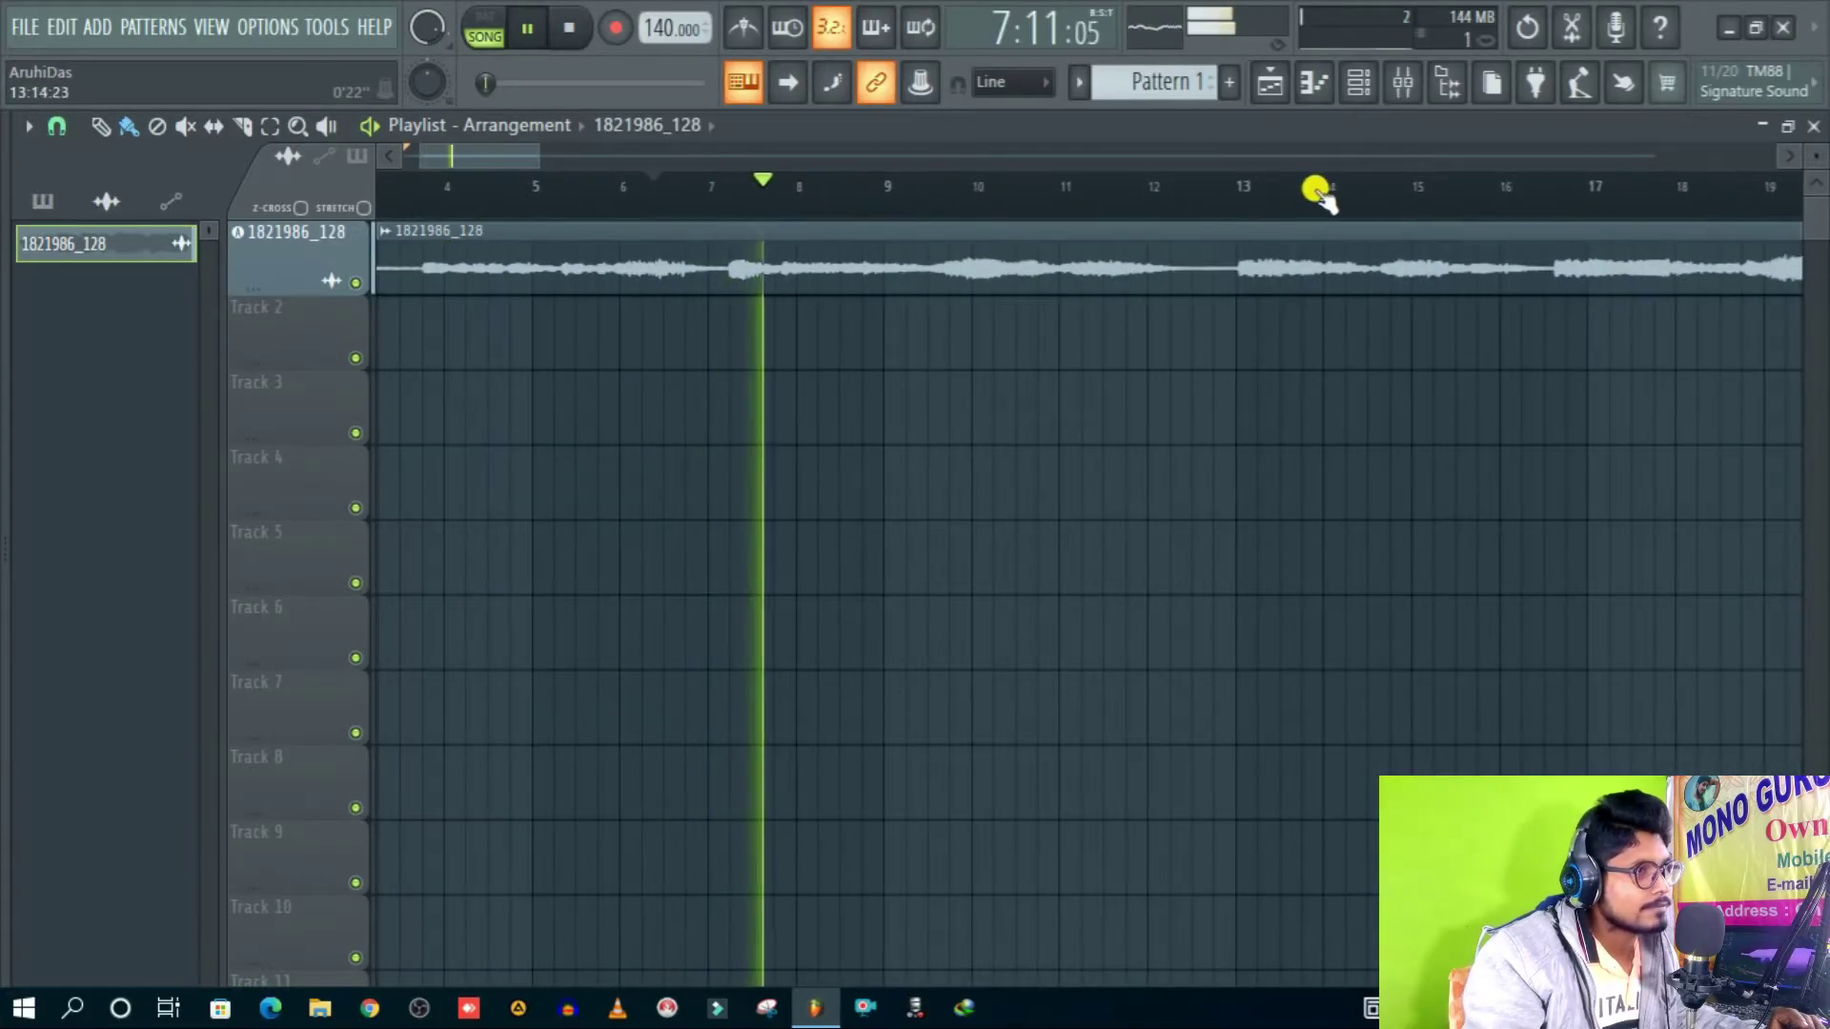
click(996, 190)
scroll(1182, 189, up, 2)
scroll(1102, 186, down, 4)
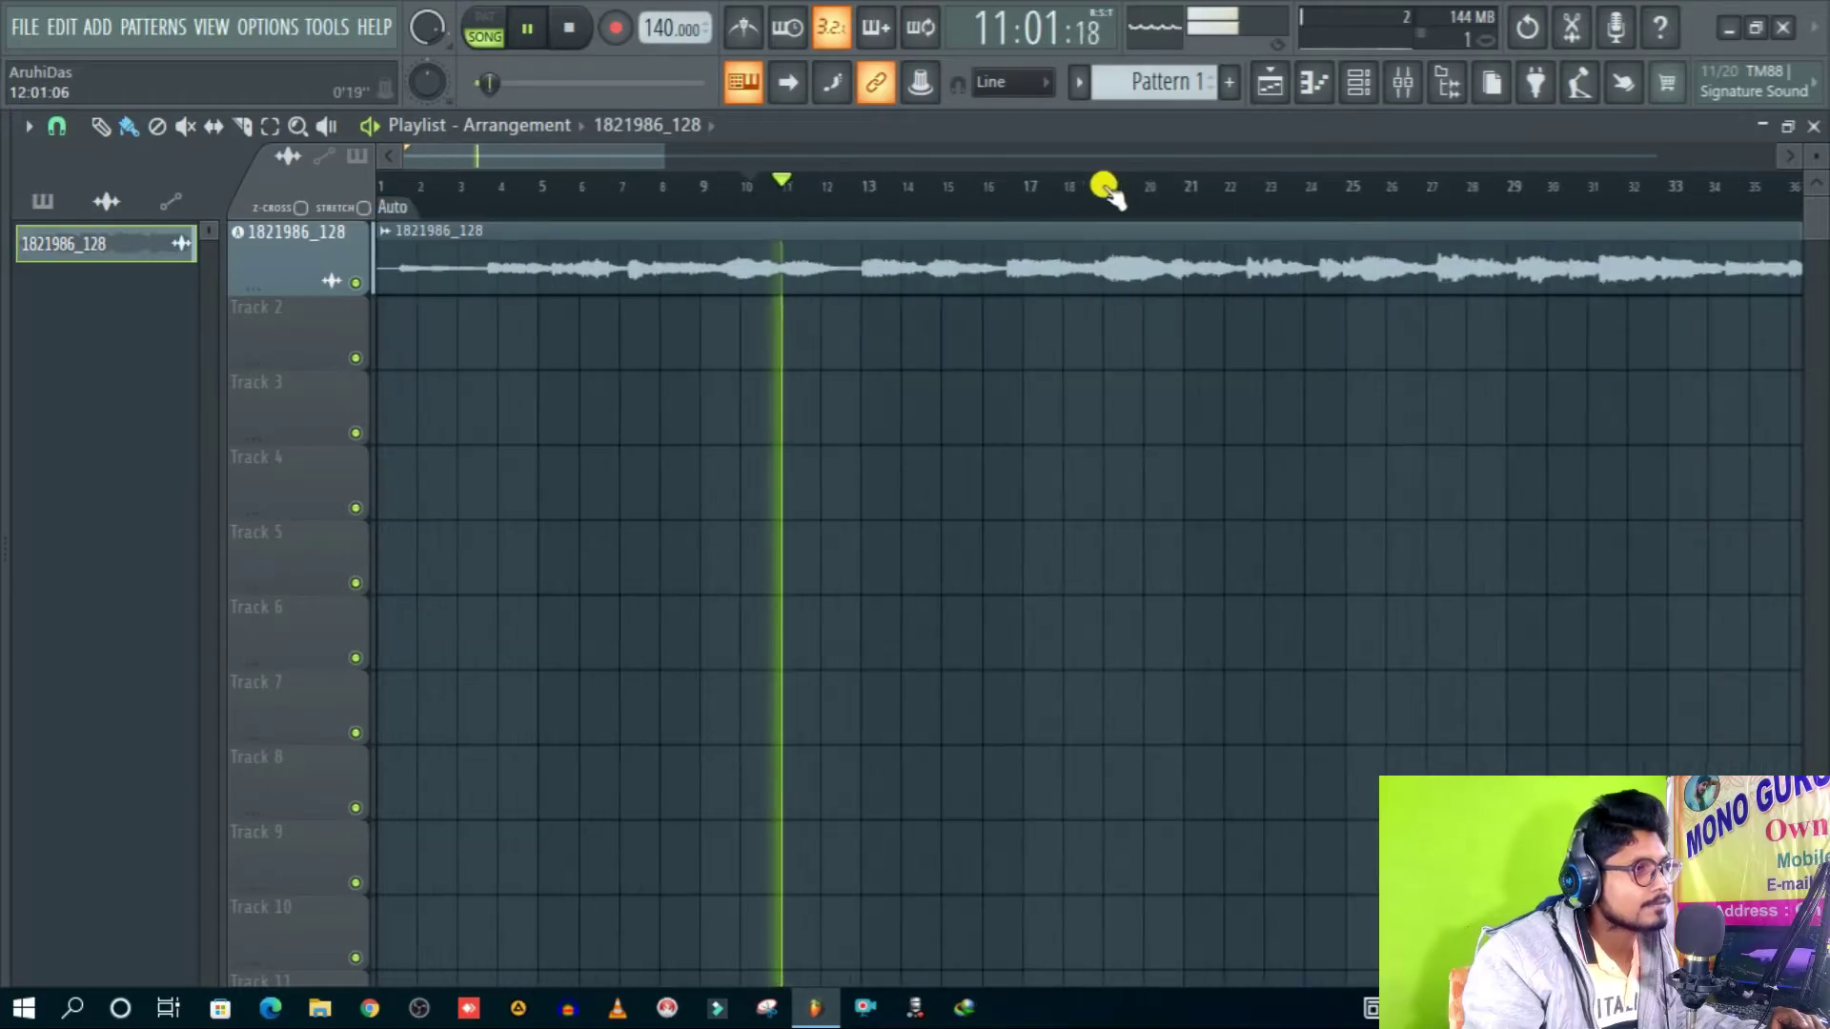
scroll(1011, 189, up, 5)
click(808, 185)
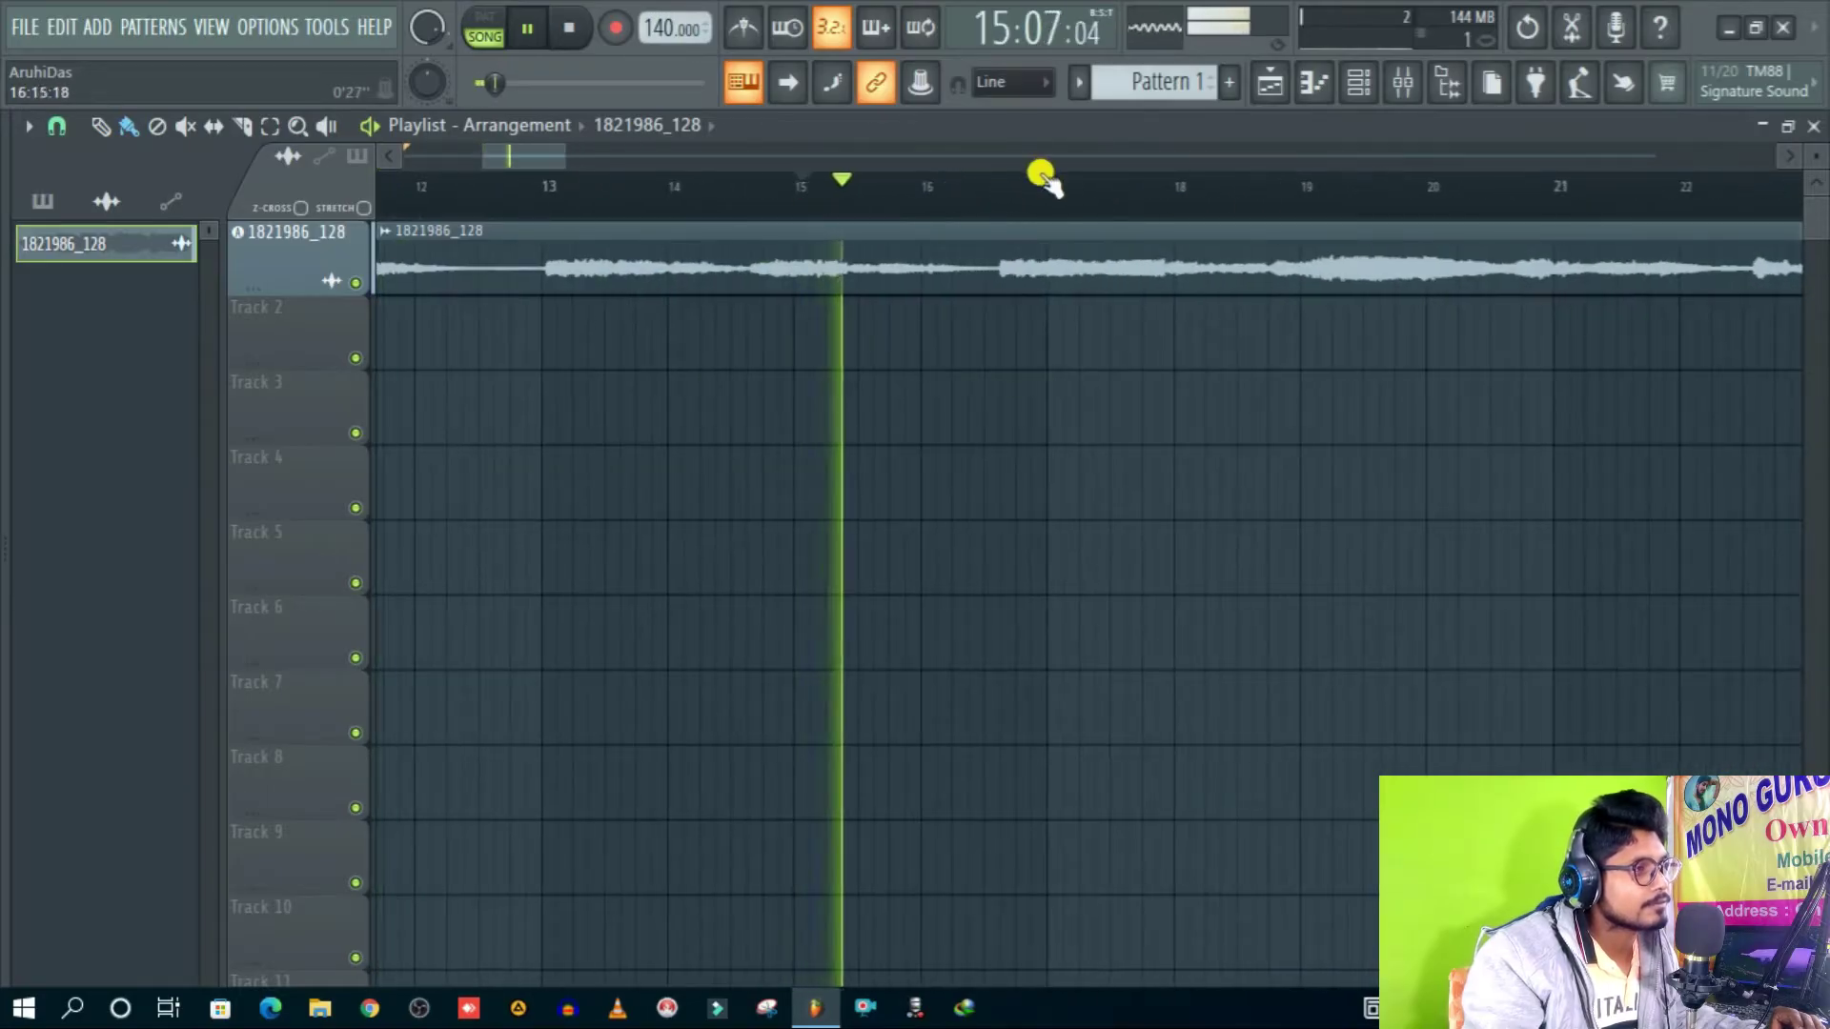
scroll(1021, 178, up, 3)
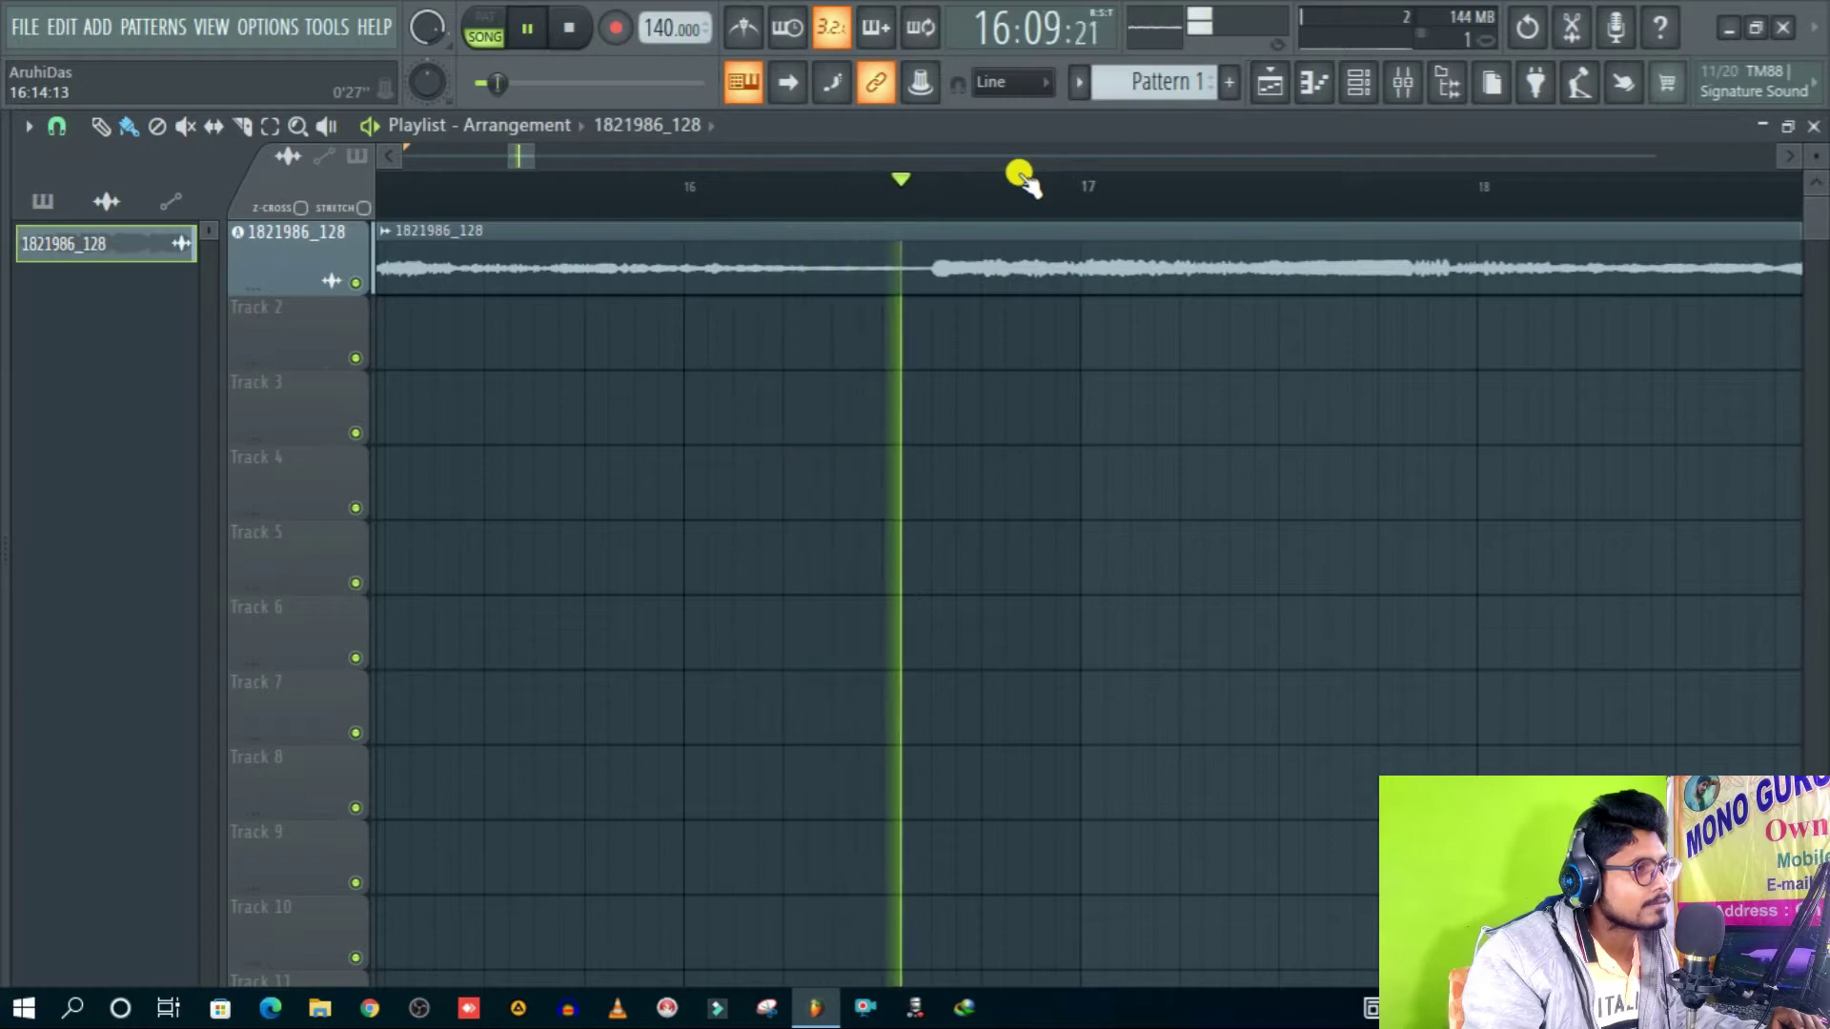
scroll(1021, 177, down, 5)
key(space)
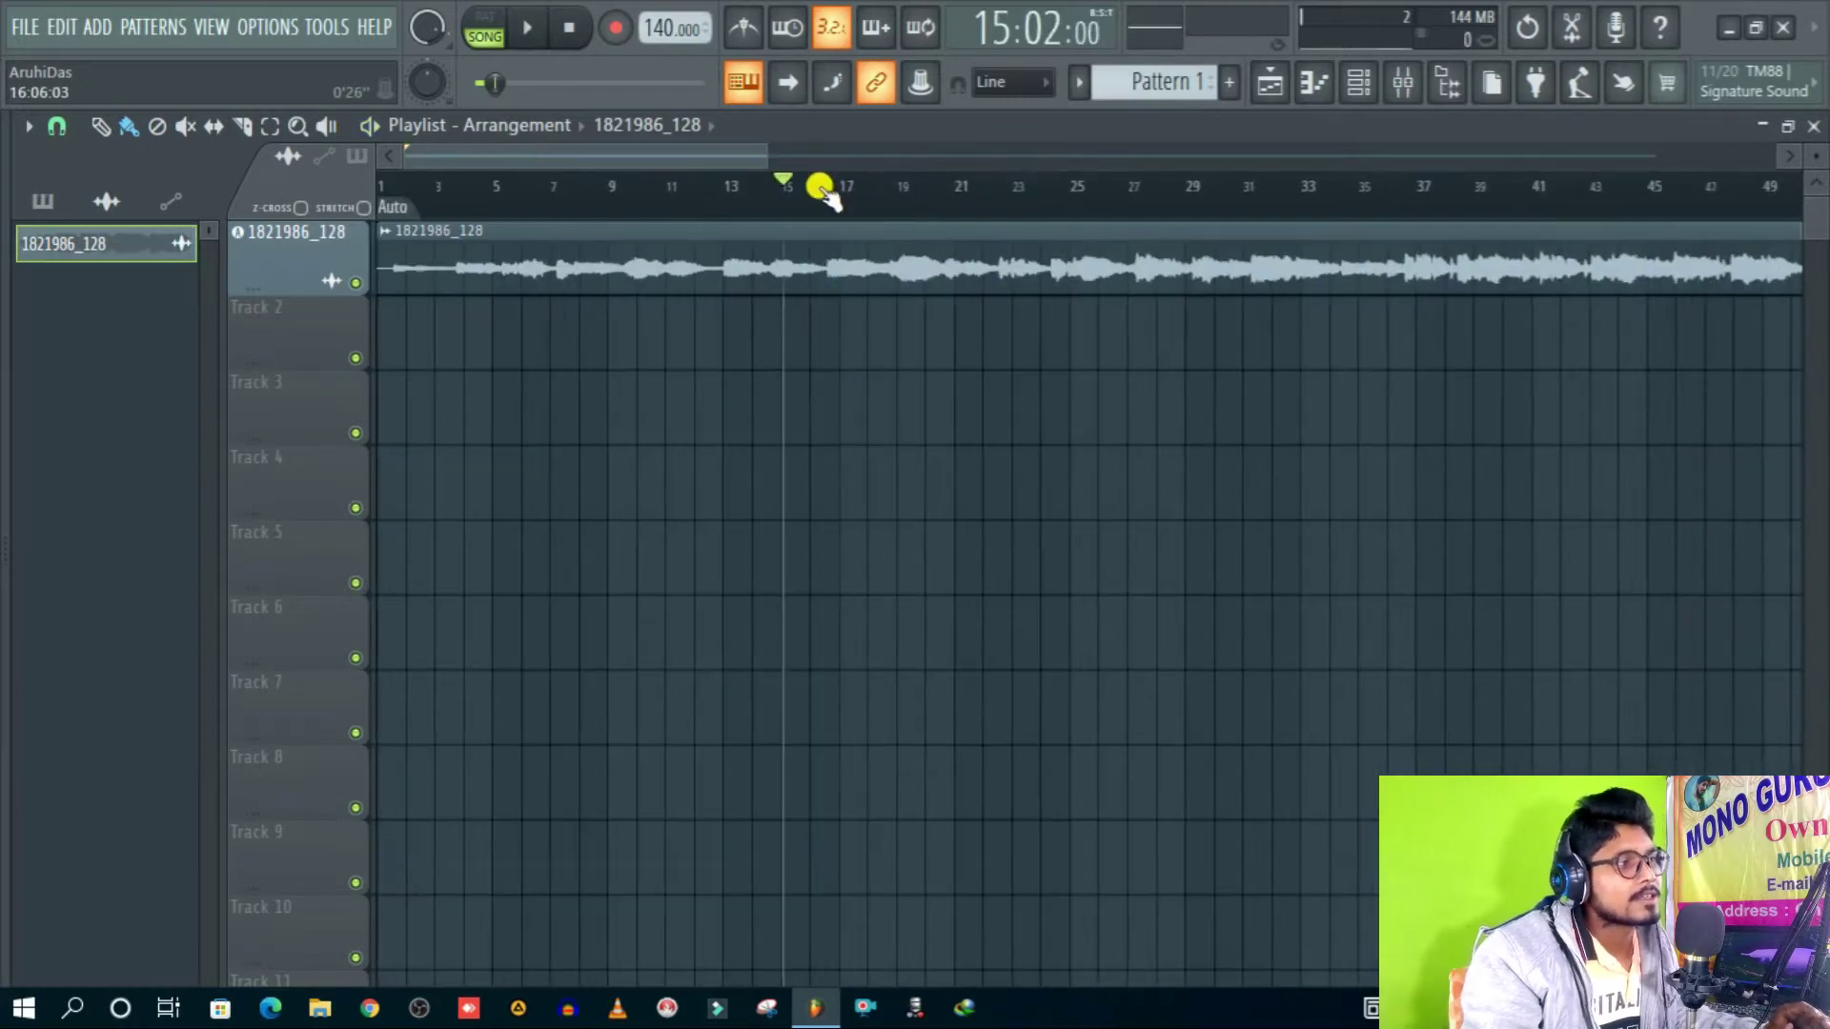
Step: Examine the clip's waveform closely on a taller track, focusing on the quiet passage just before bar 13
scroll(872, 195, up, 5)
scroll(1299, 196, down, 3)
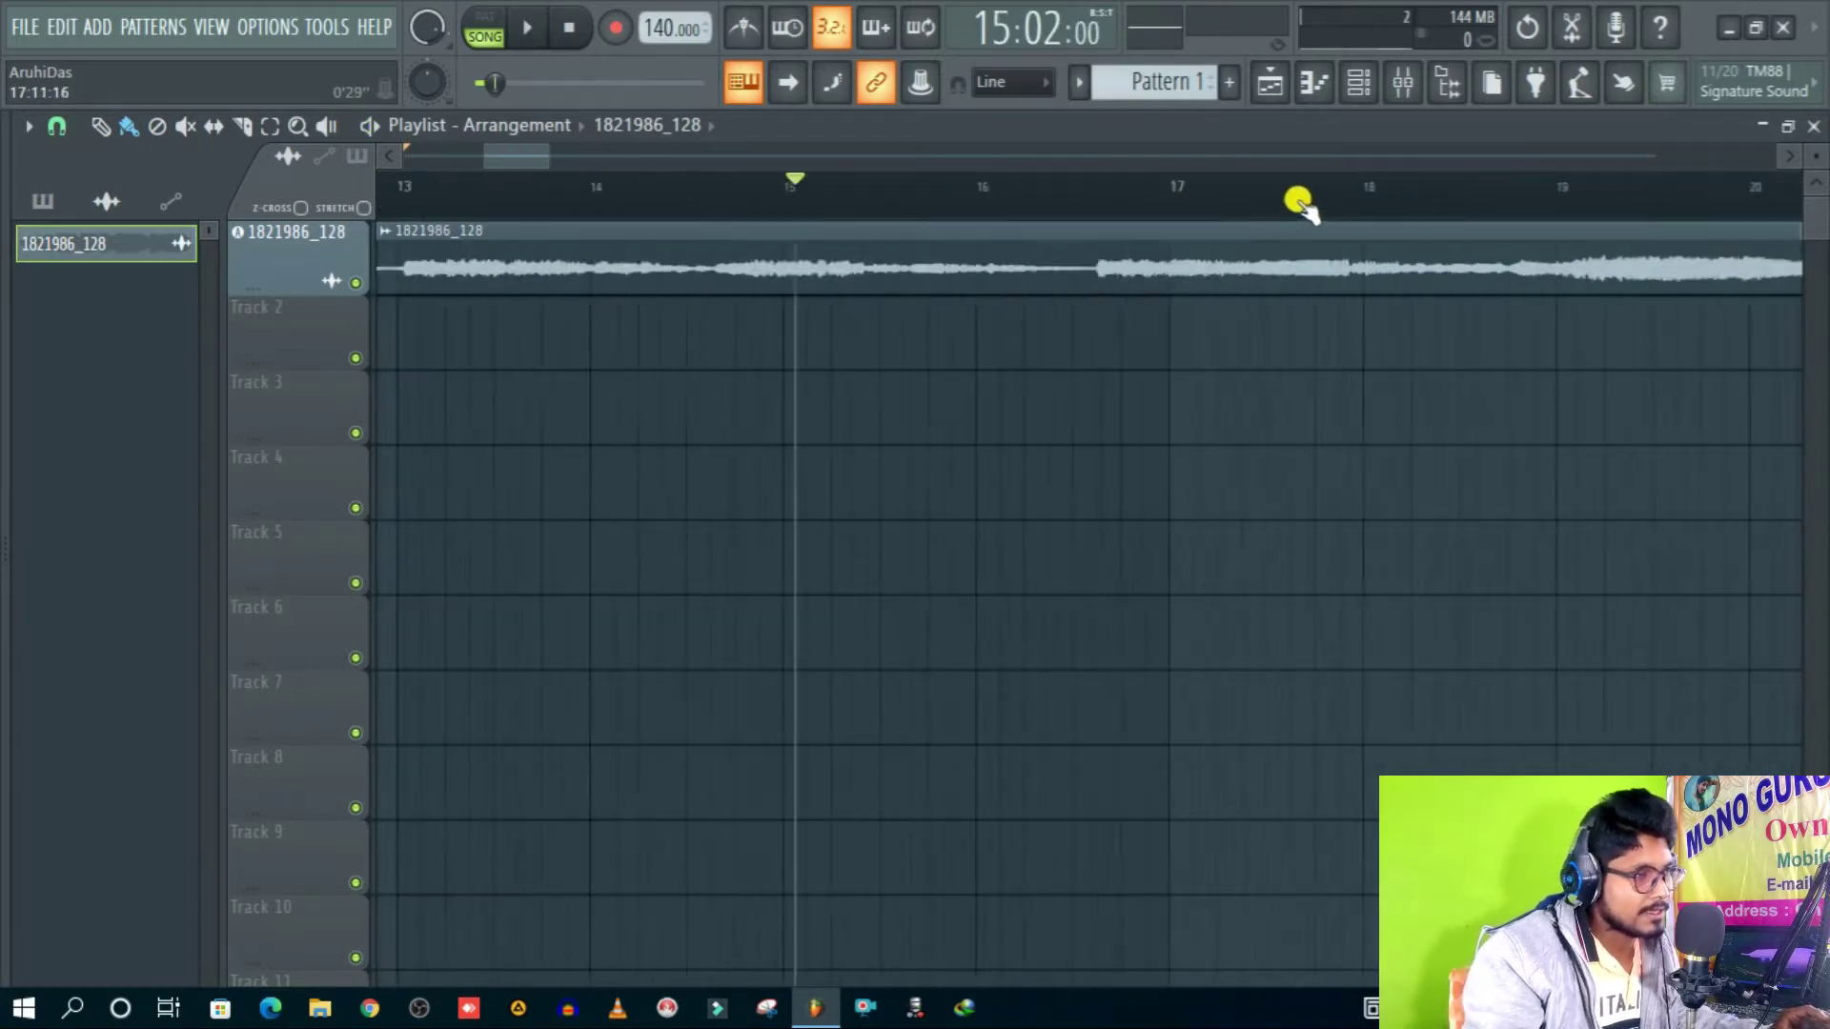
scroll(1225, 515, up, 1)
scroll(1231, 538, up, 2)
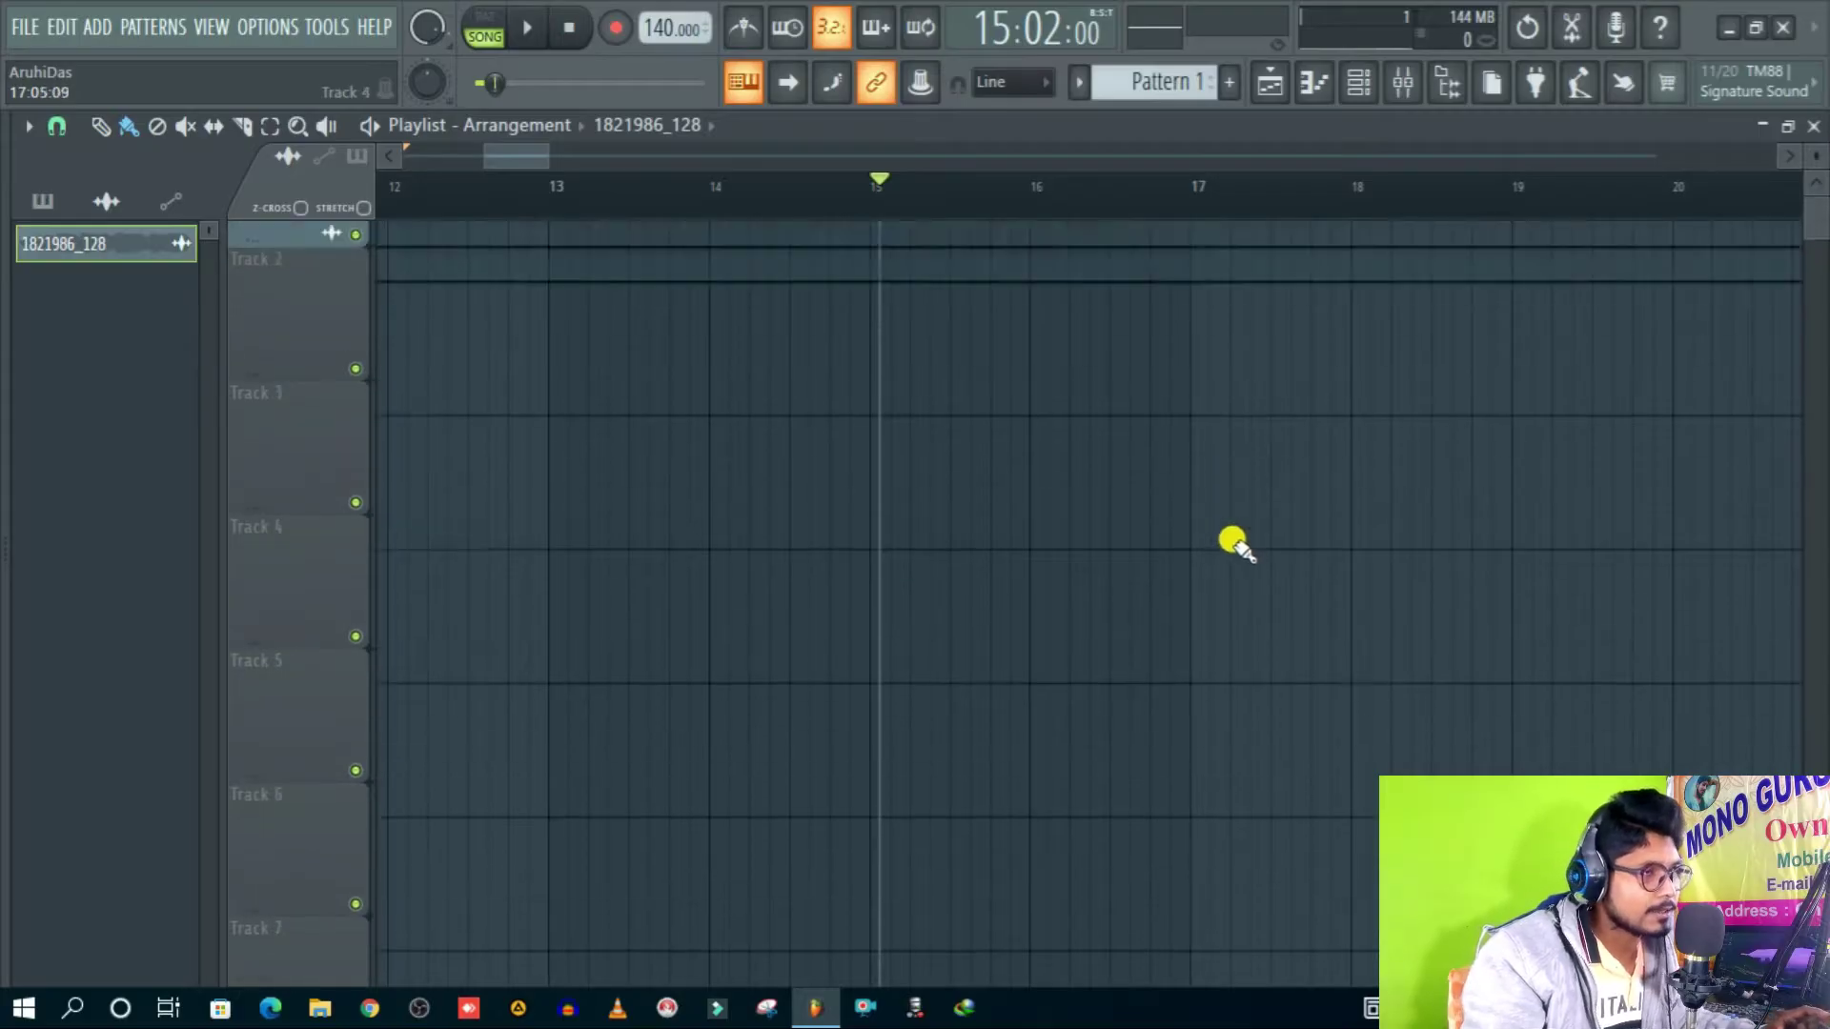
scroll(1206, 194, down, 1)
scroll(1205, 195, down, 1)
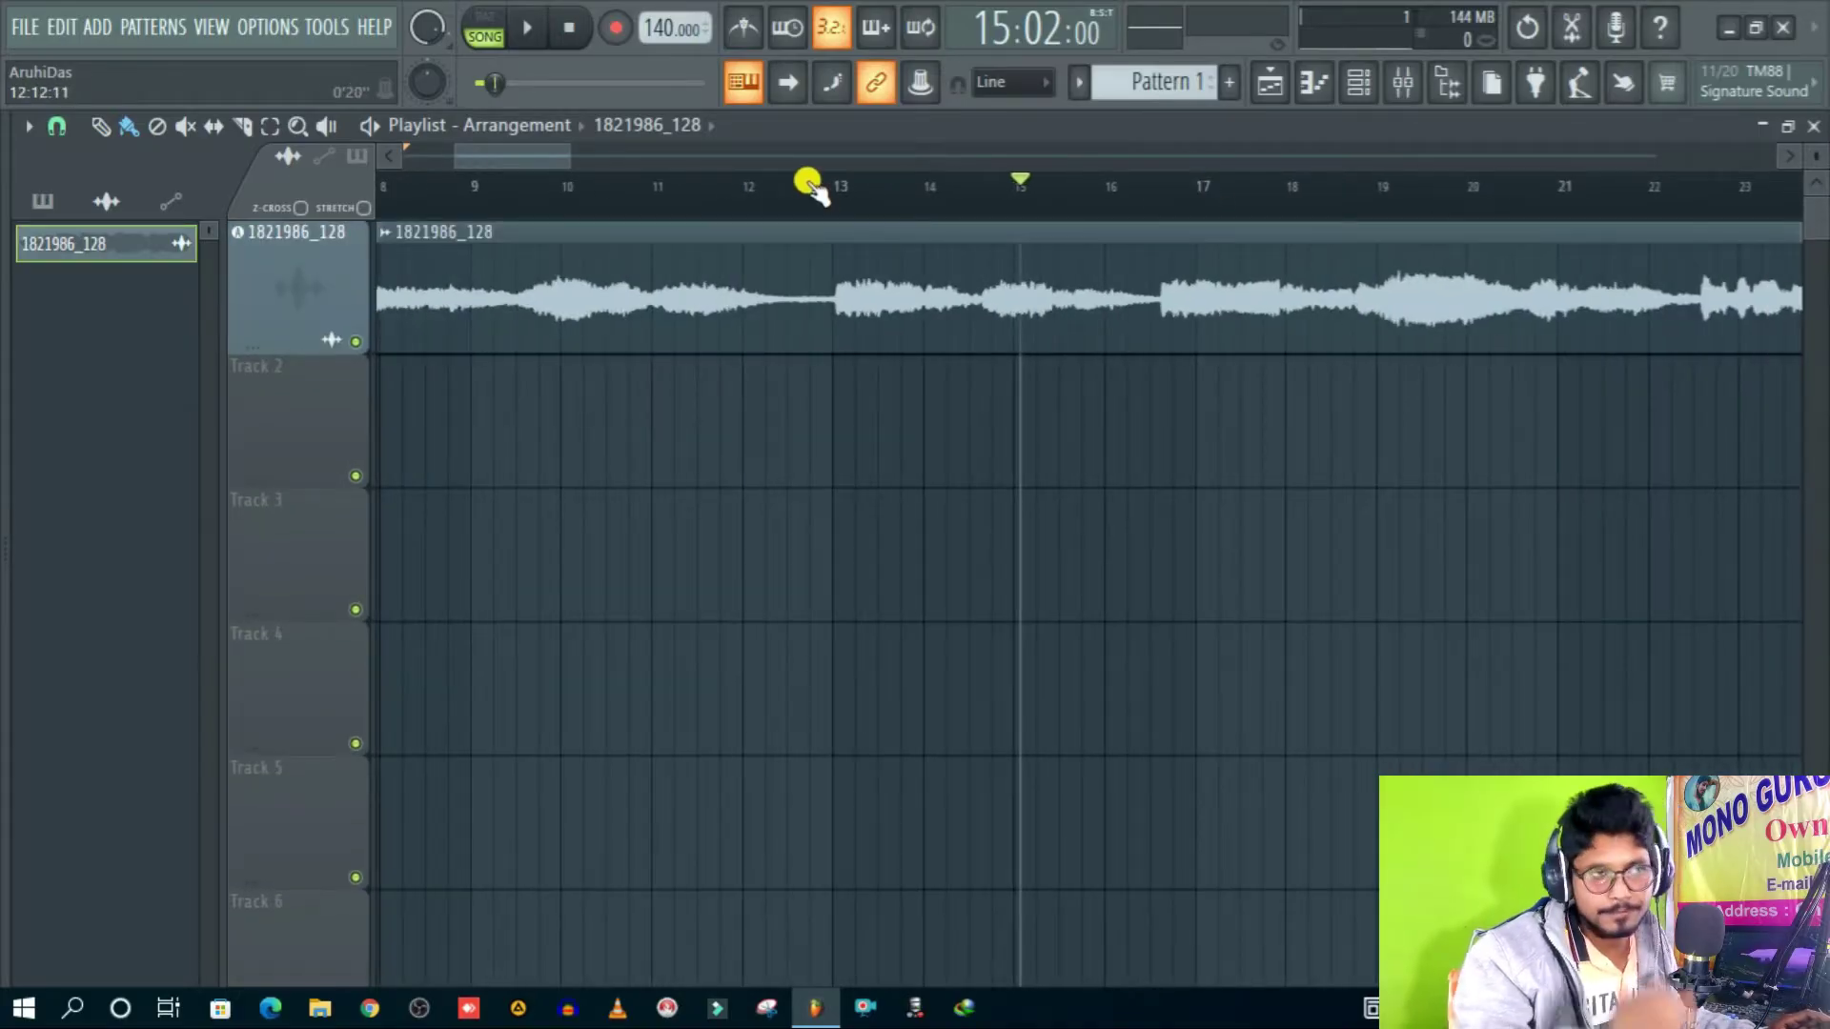
scroll(812, 191, up, 3)
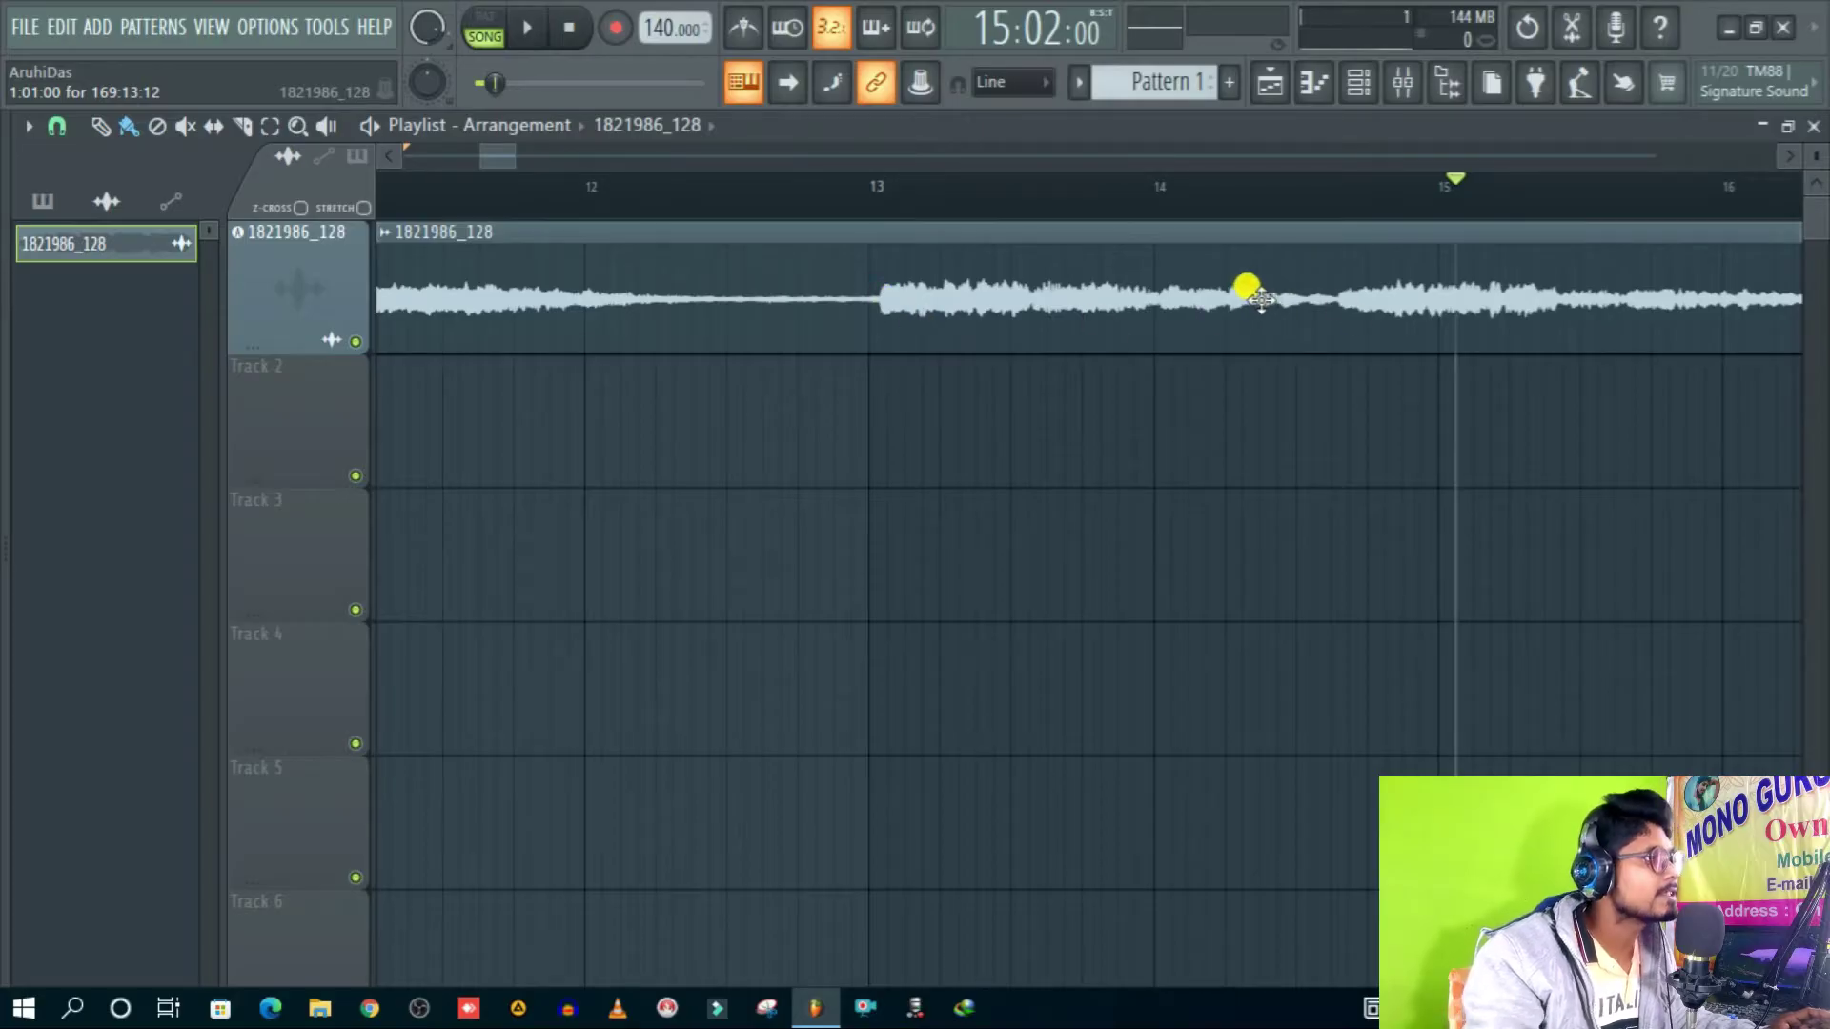
scroll(1161, 188, down, 3)
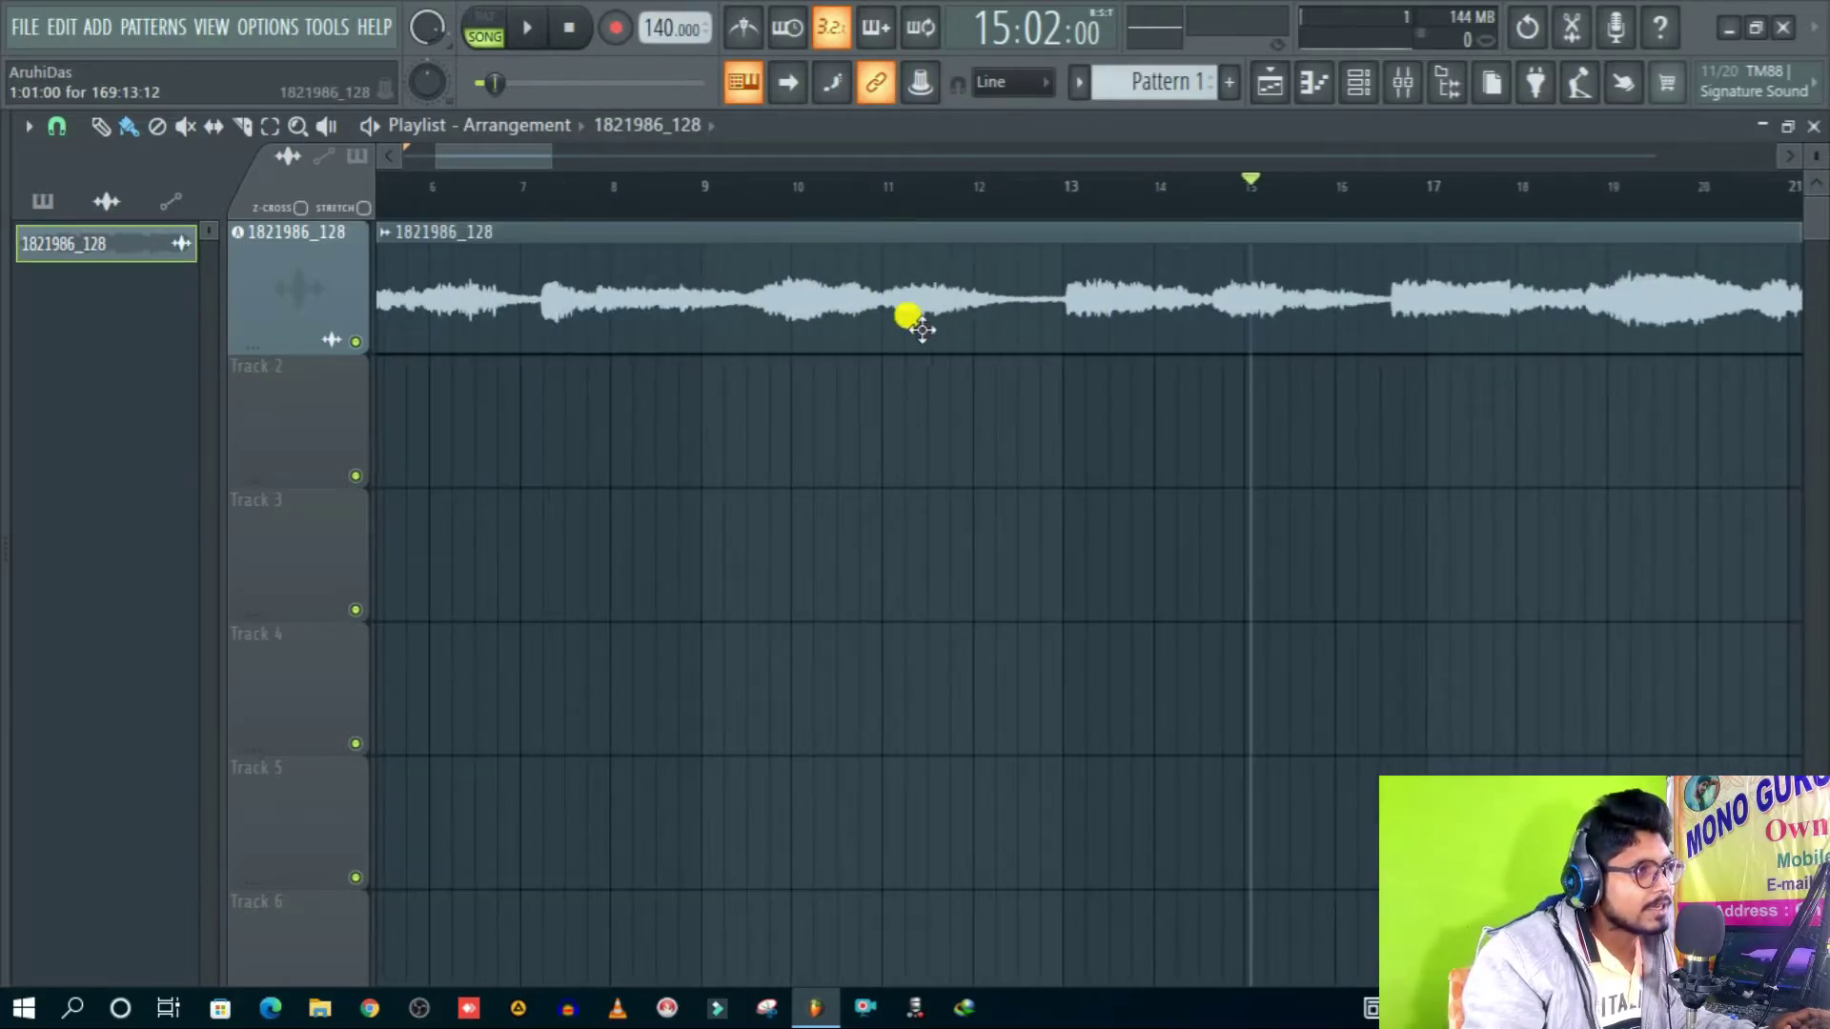
scroll(1043, 204, up, 4)
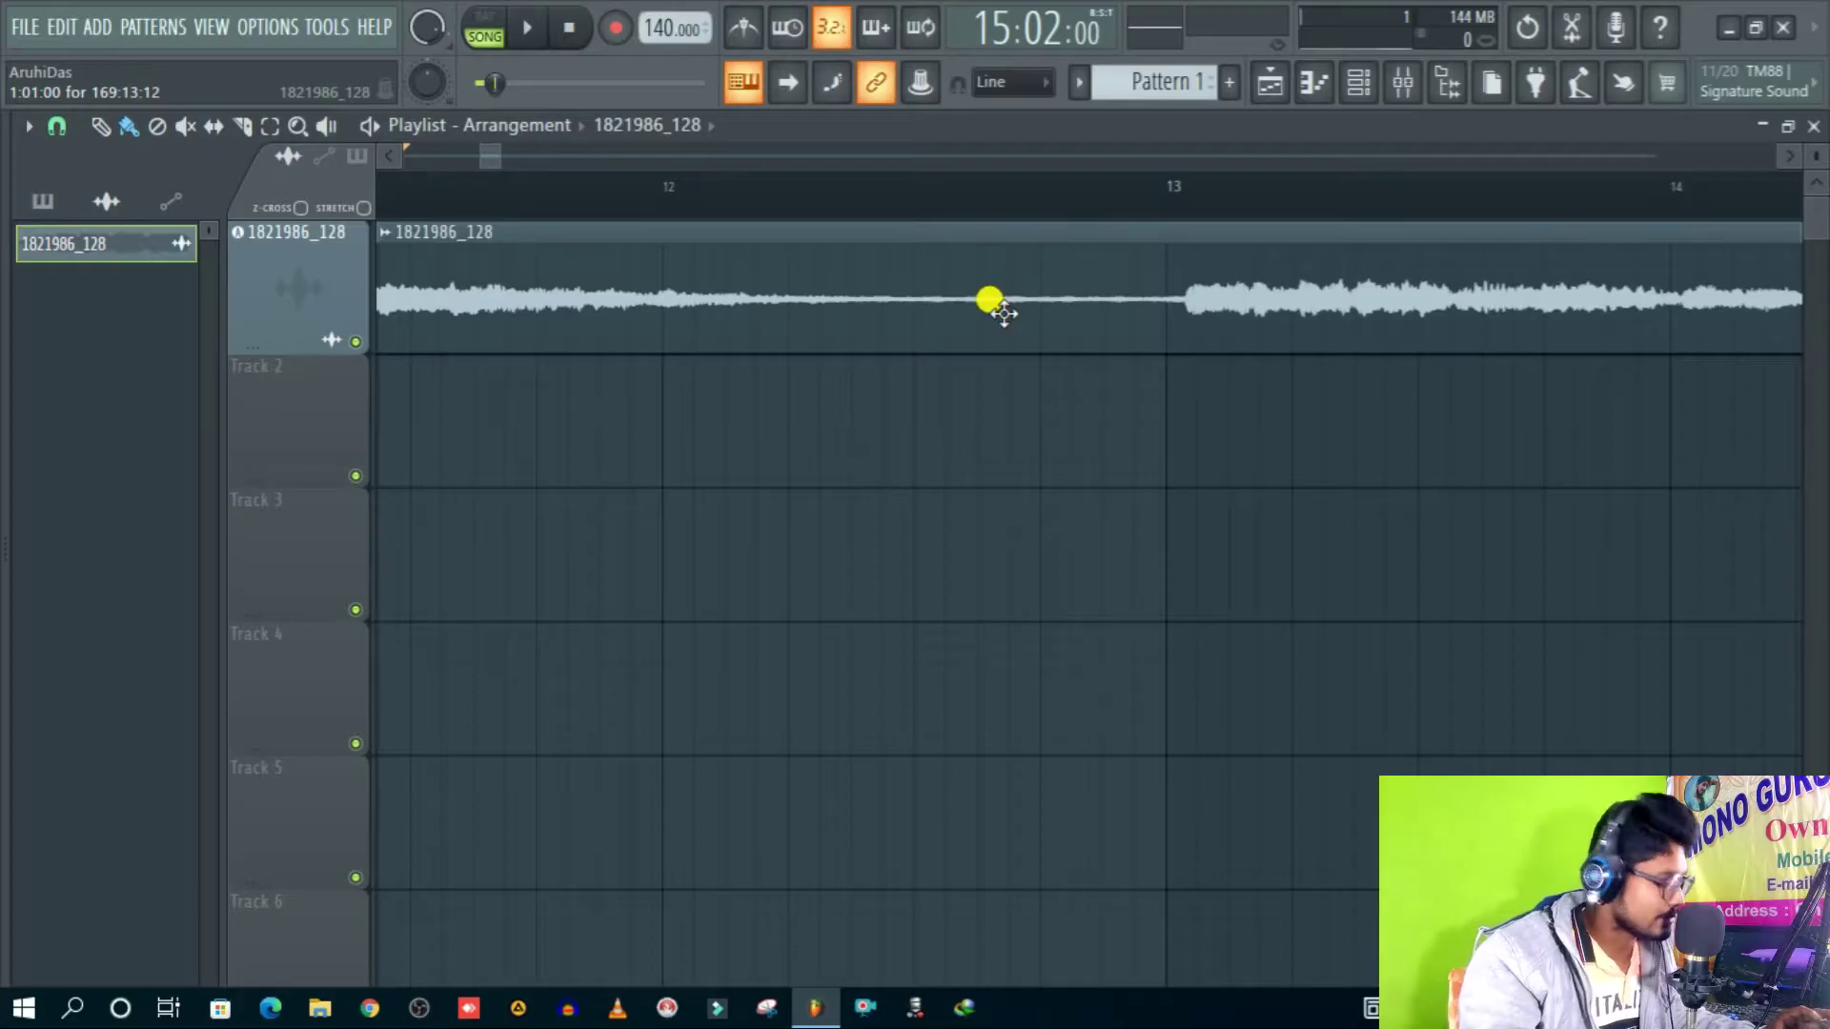
scroll(1189, 613, up, 2)
scroll(1180, 626, up, 2)
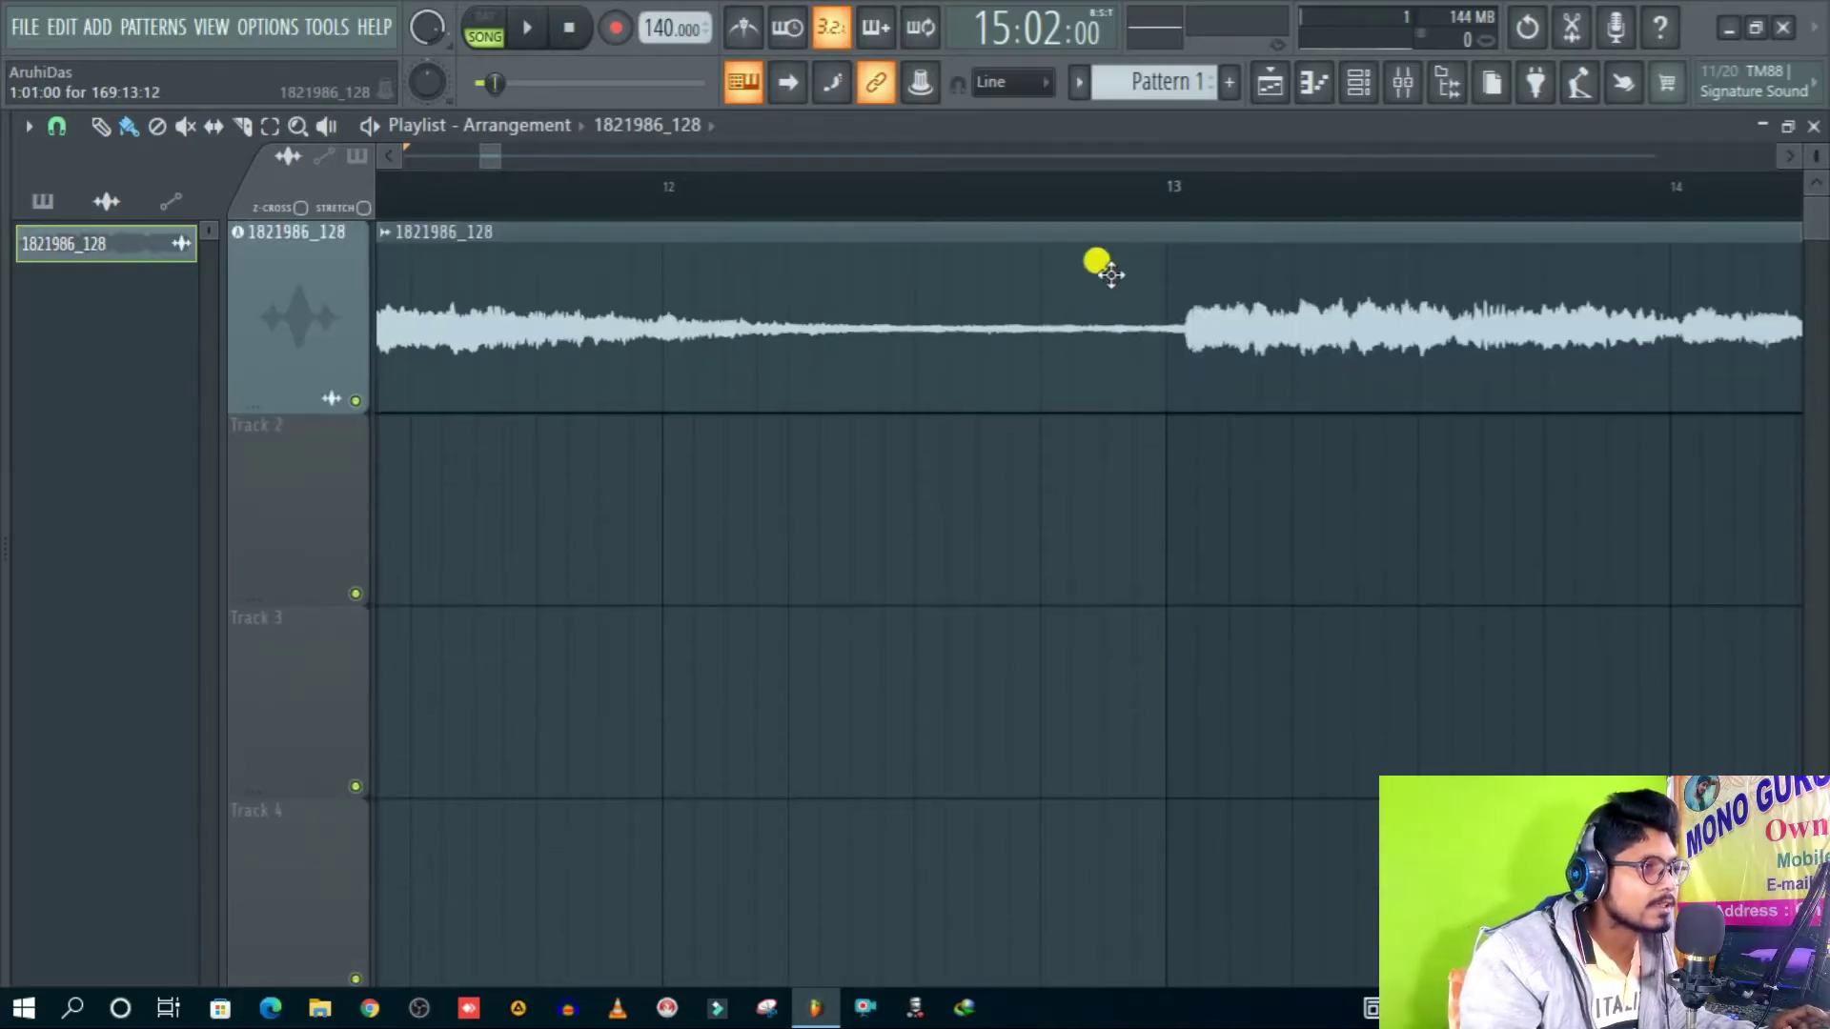
scroll(1111, 222, up, 5)
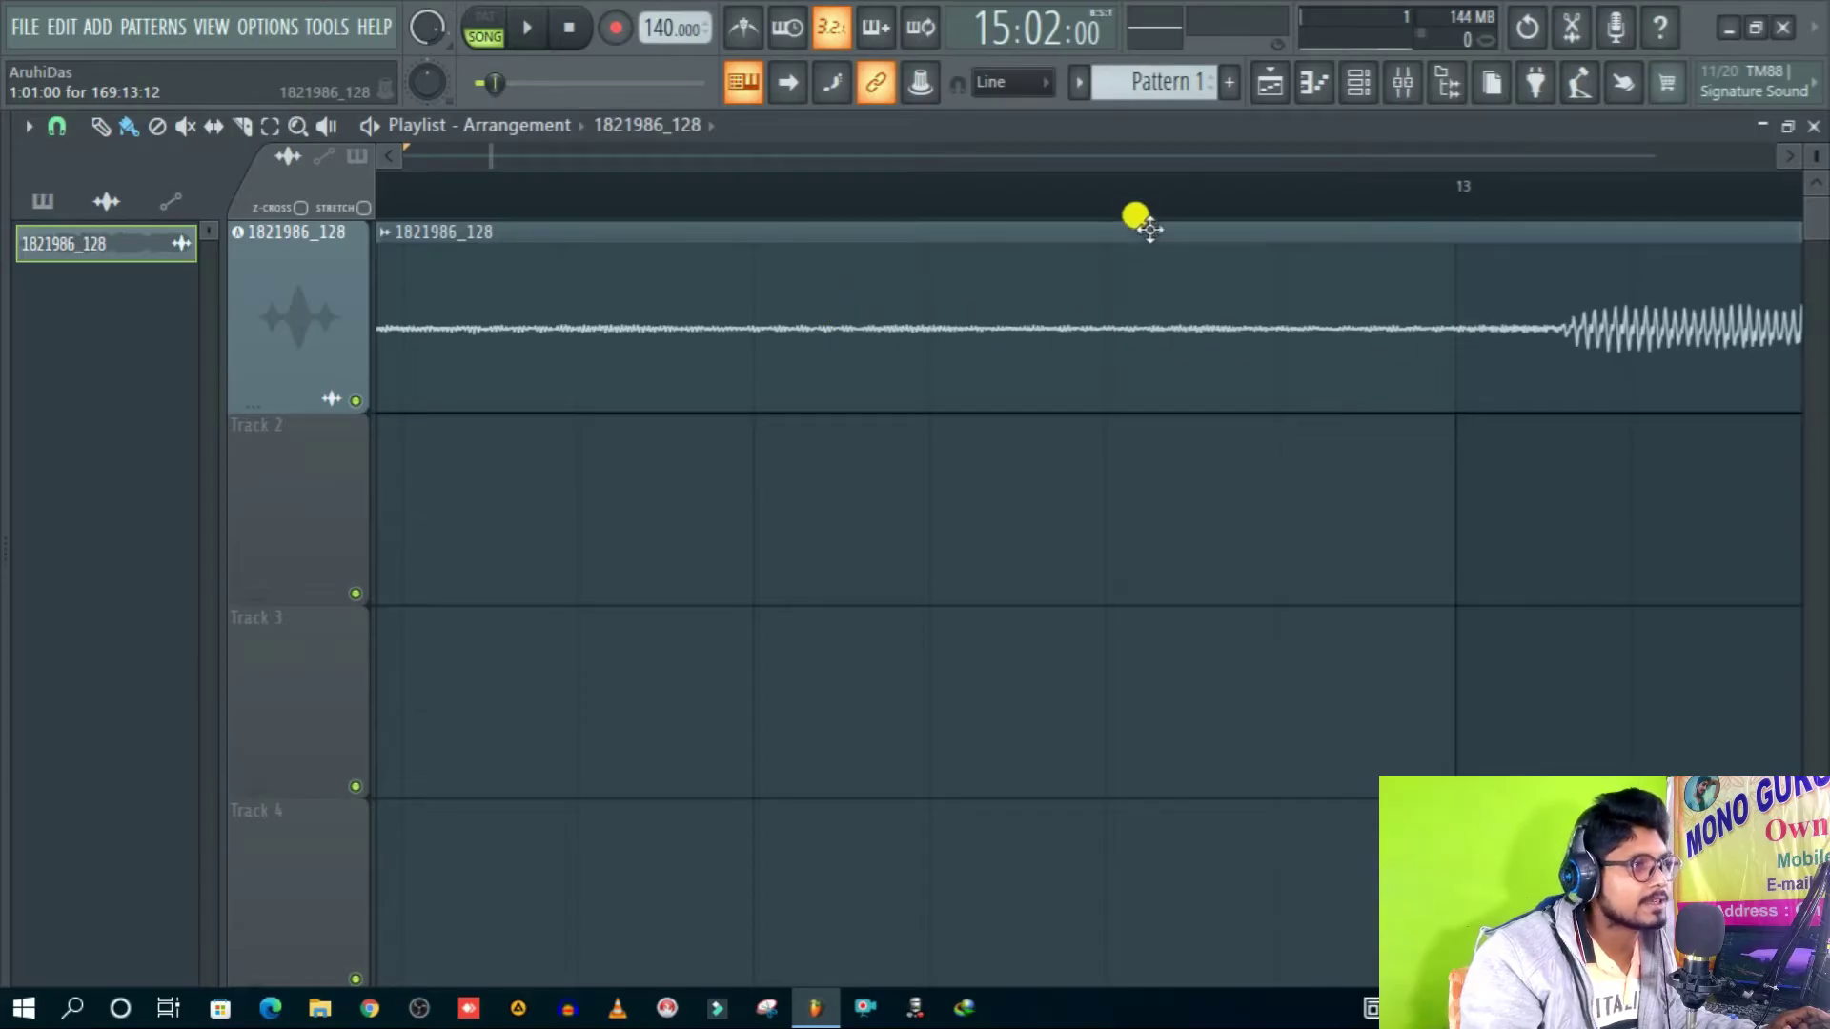
scroll(1191, 215, down, 3)
scroll(1217, 207, down, 3)
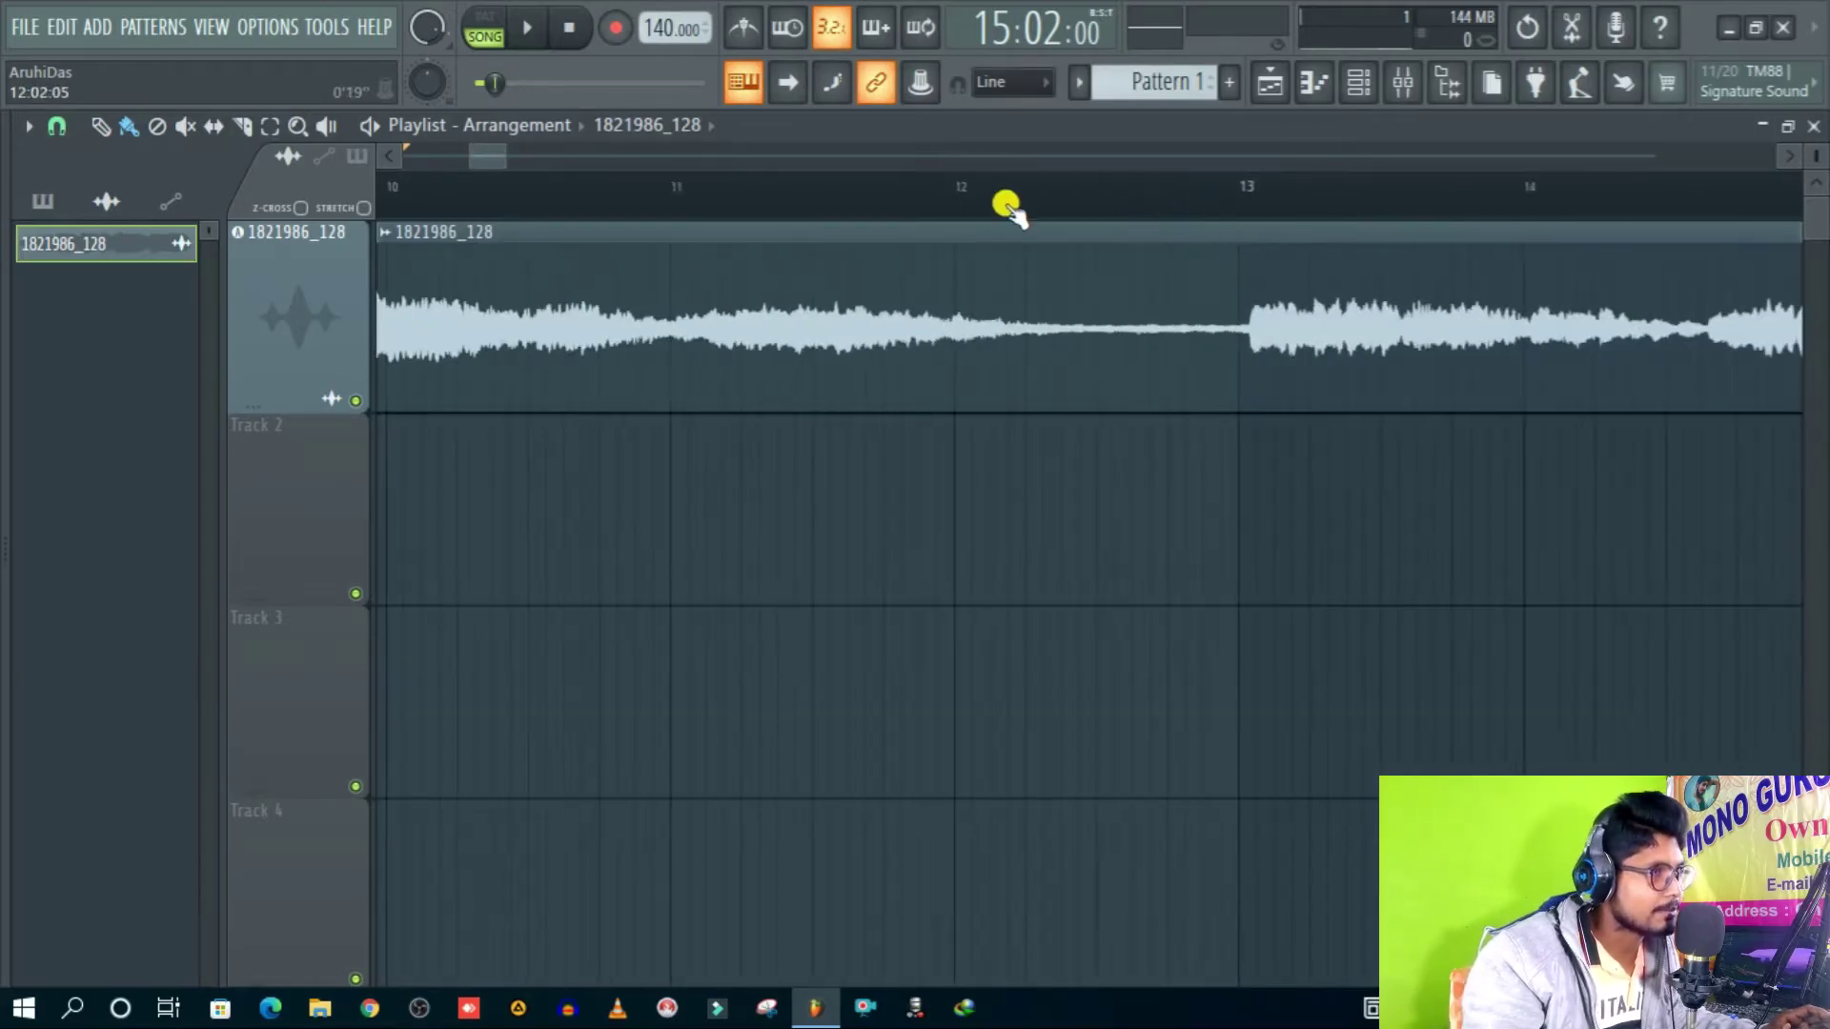
Step: Play the quiet passage repeatedly from 12:09 to listen for background noise
click(1096, 190)
scroll(1171, 193, up, 3)
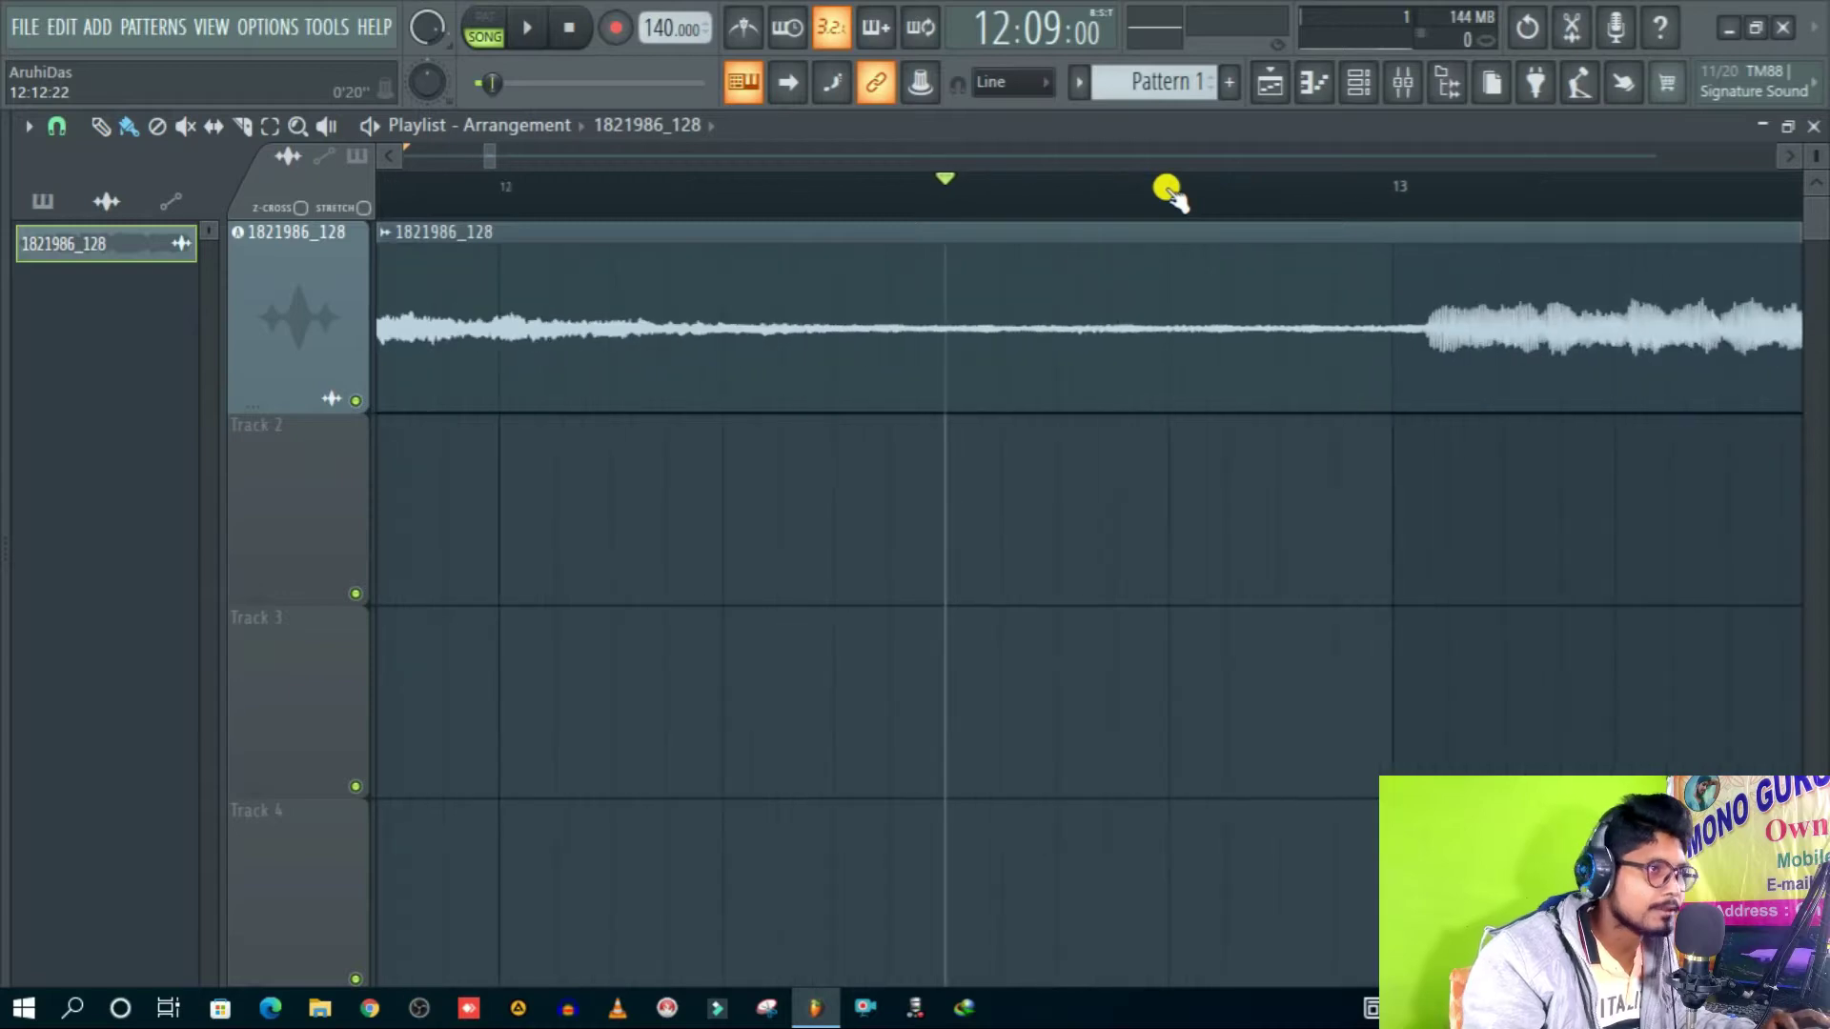
key(space)
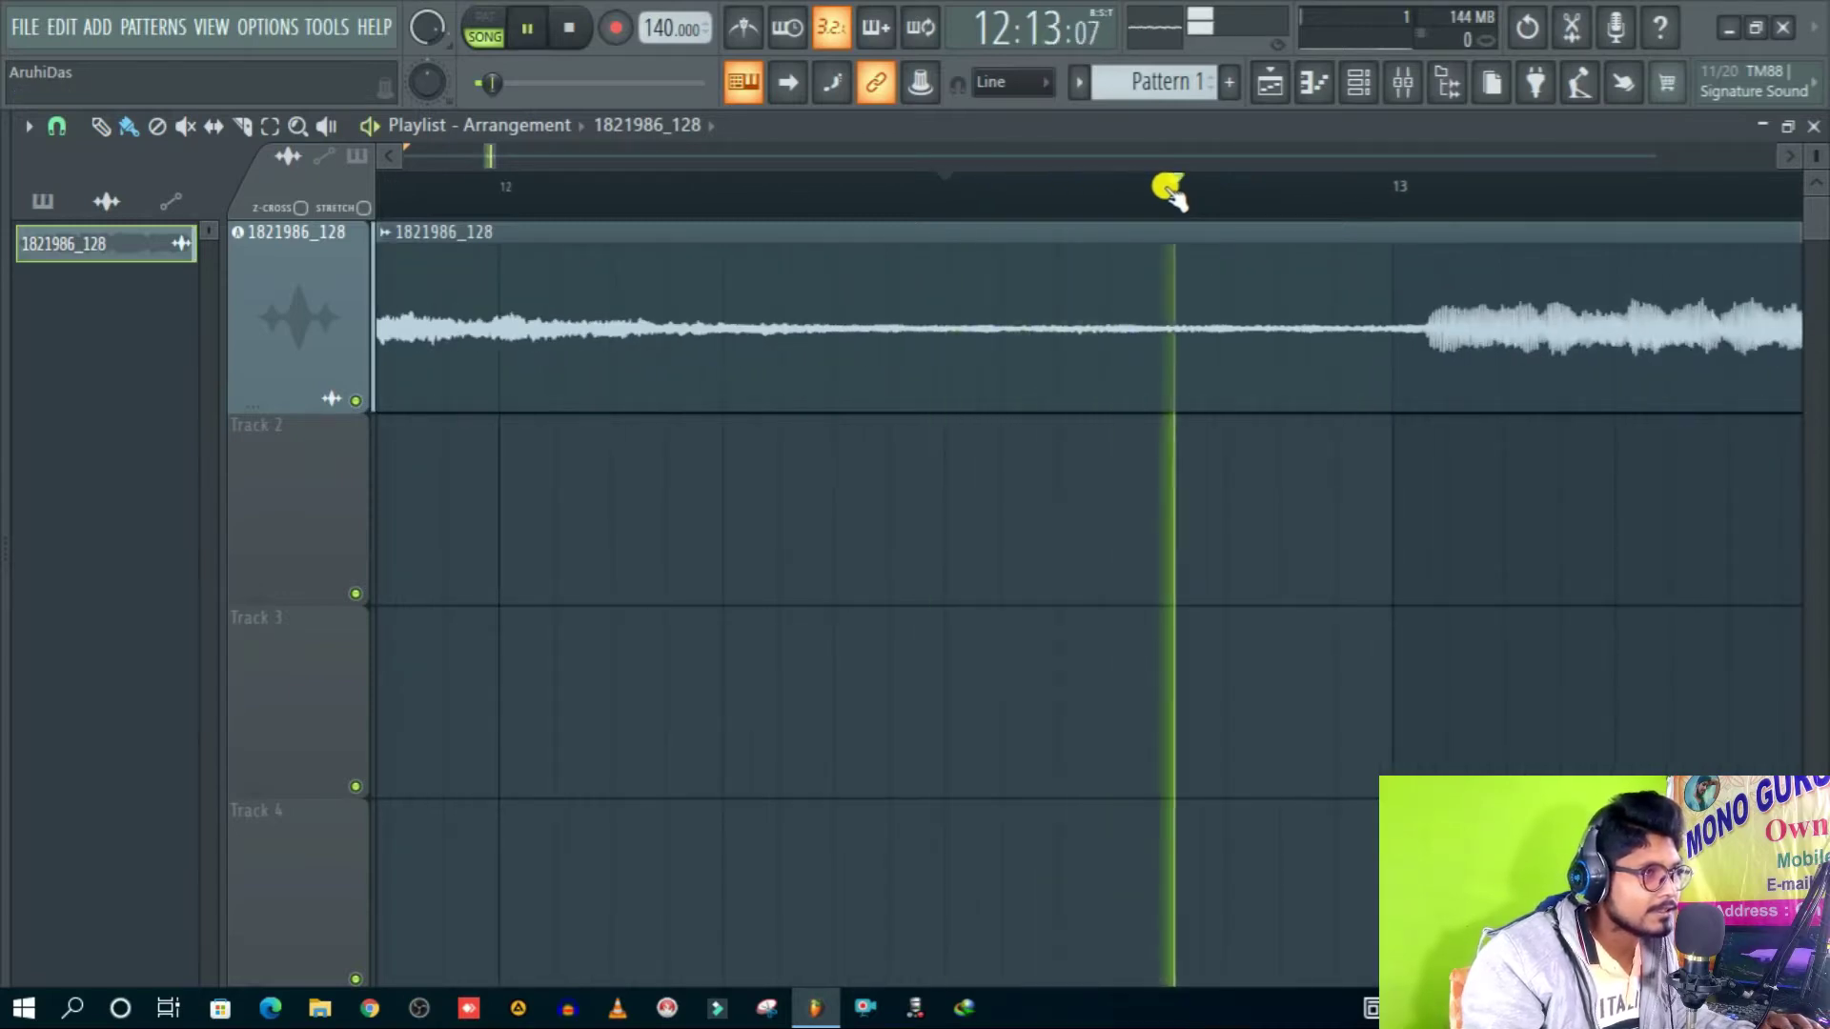
key(space)
key(space)
key(space)
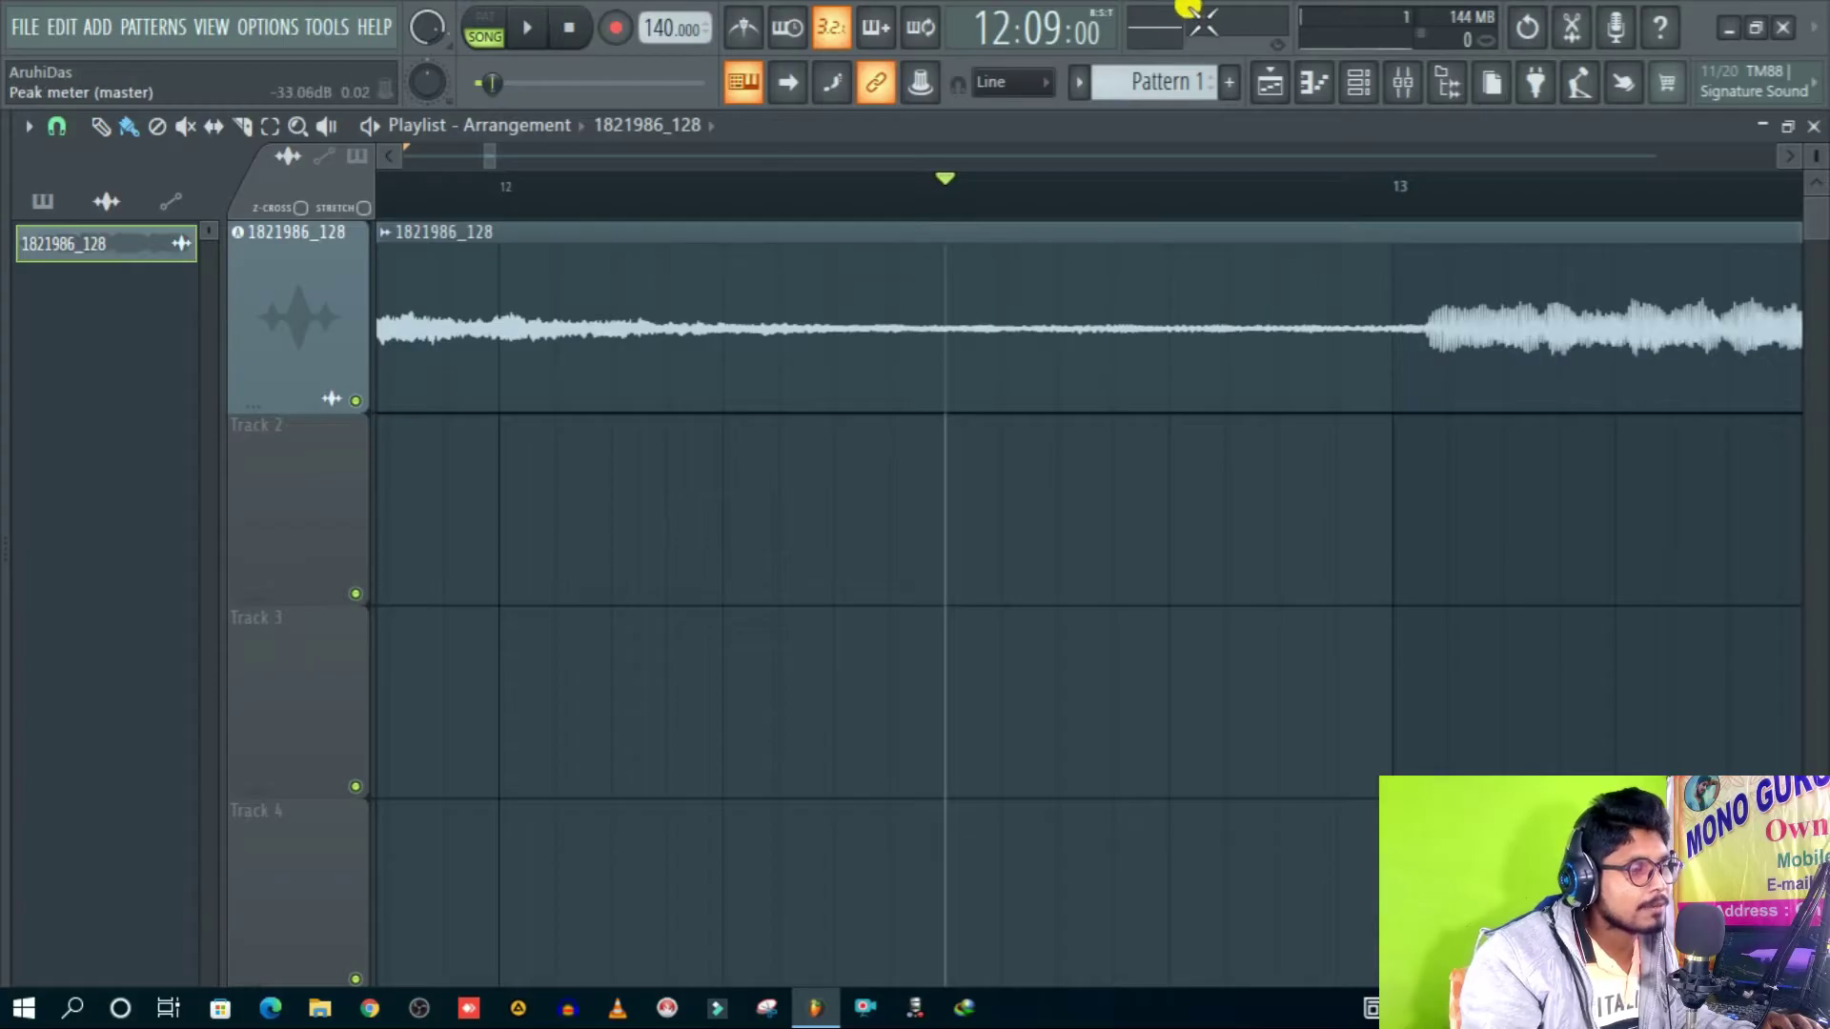
key(space)
key(space)
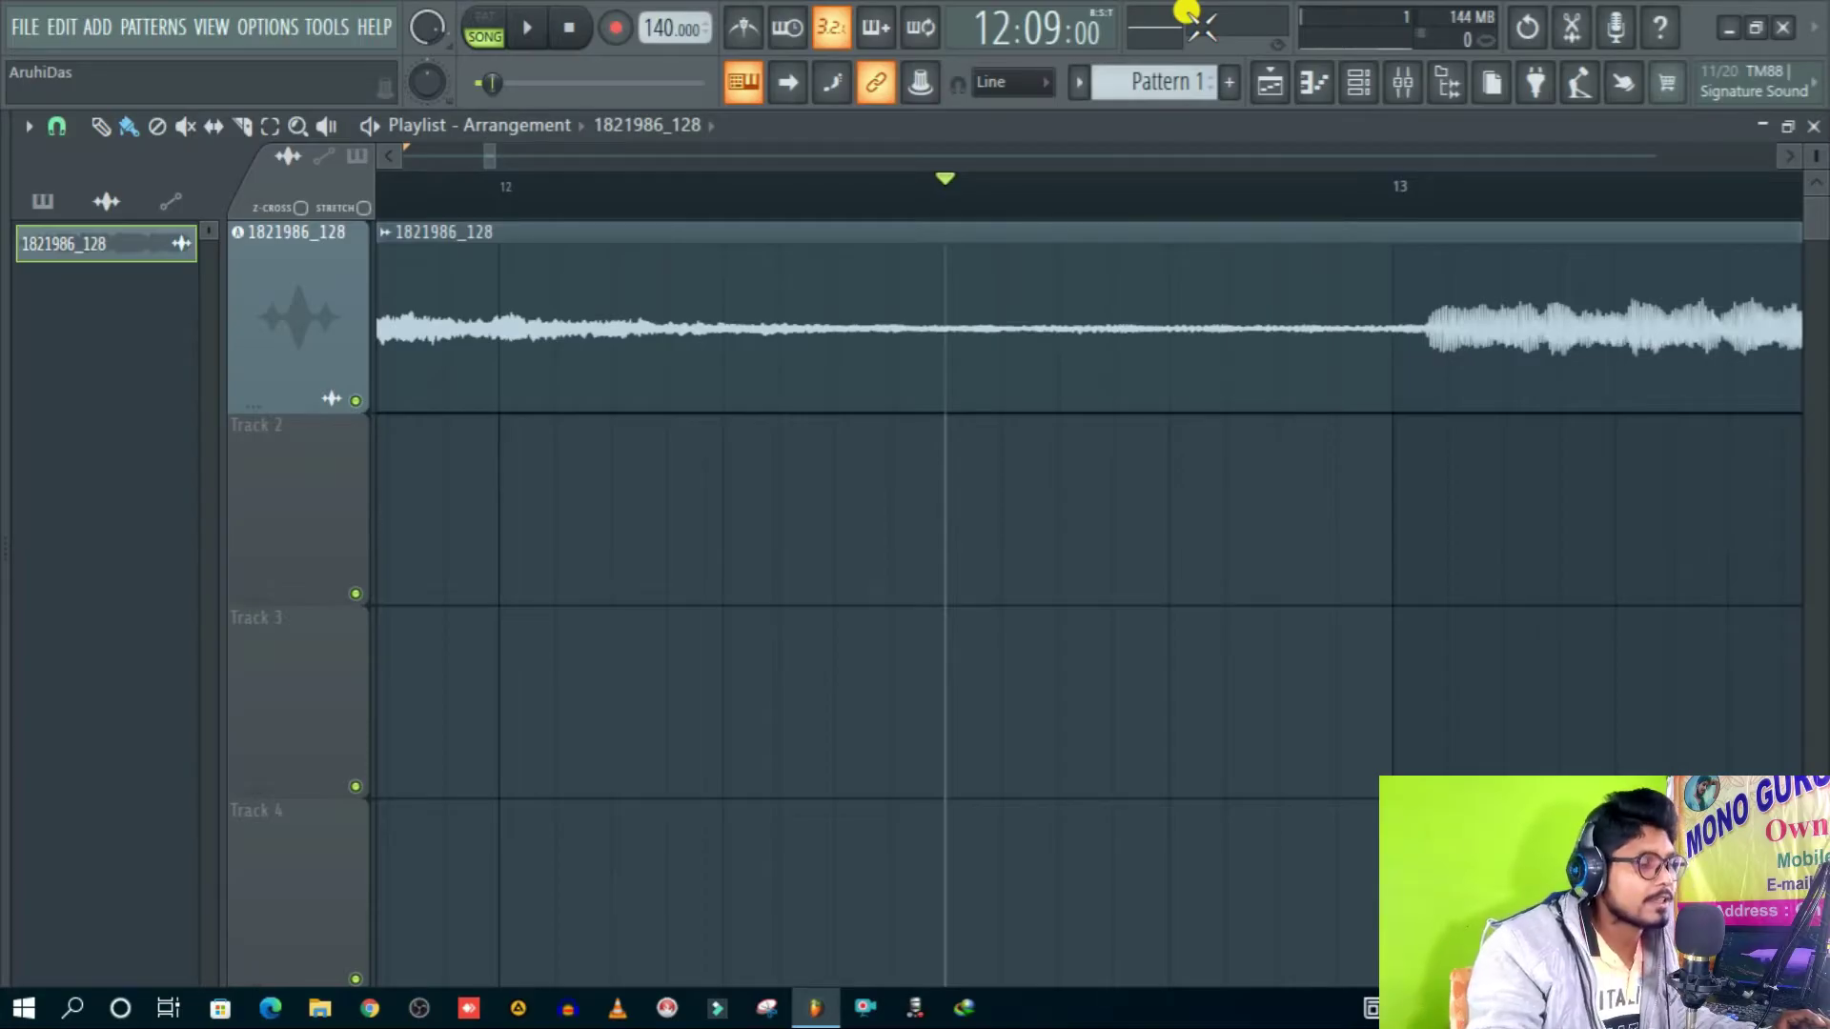
Step: Open the 1821986_128 clip's channel settings and load its audio into the Edison audio editor, placing the editor clear of the track names
scroll(1187, 206, down, 8)
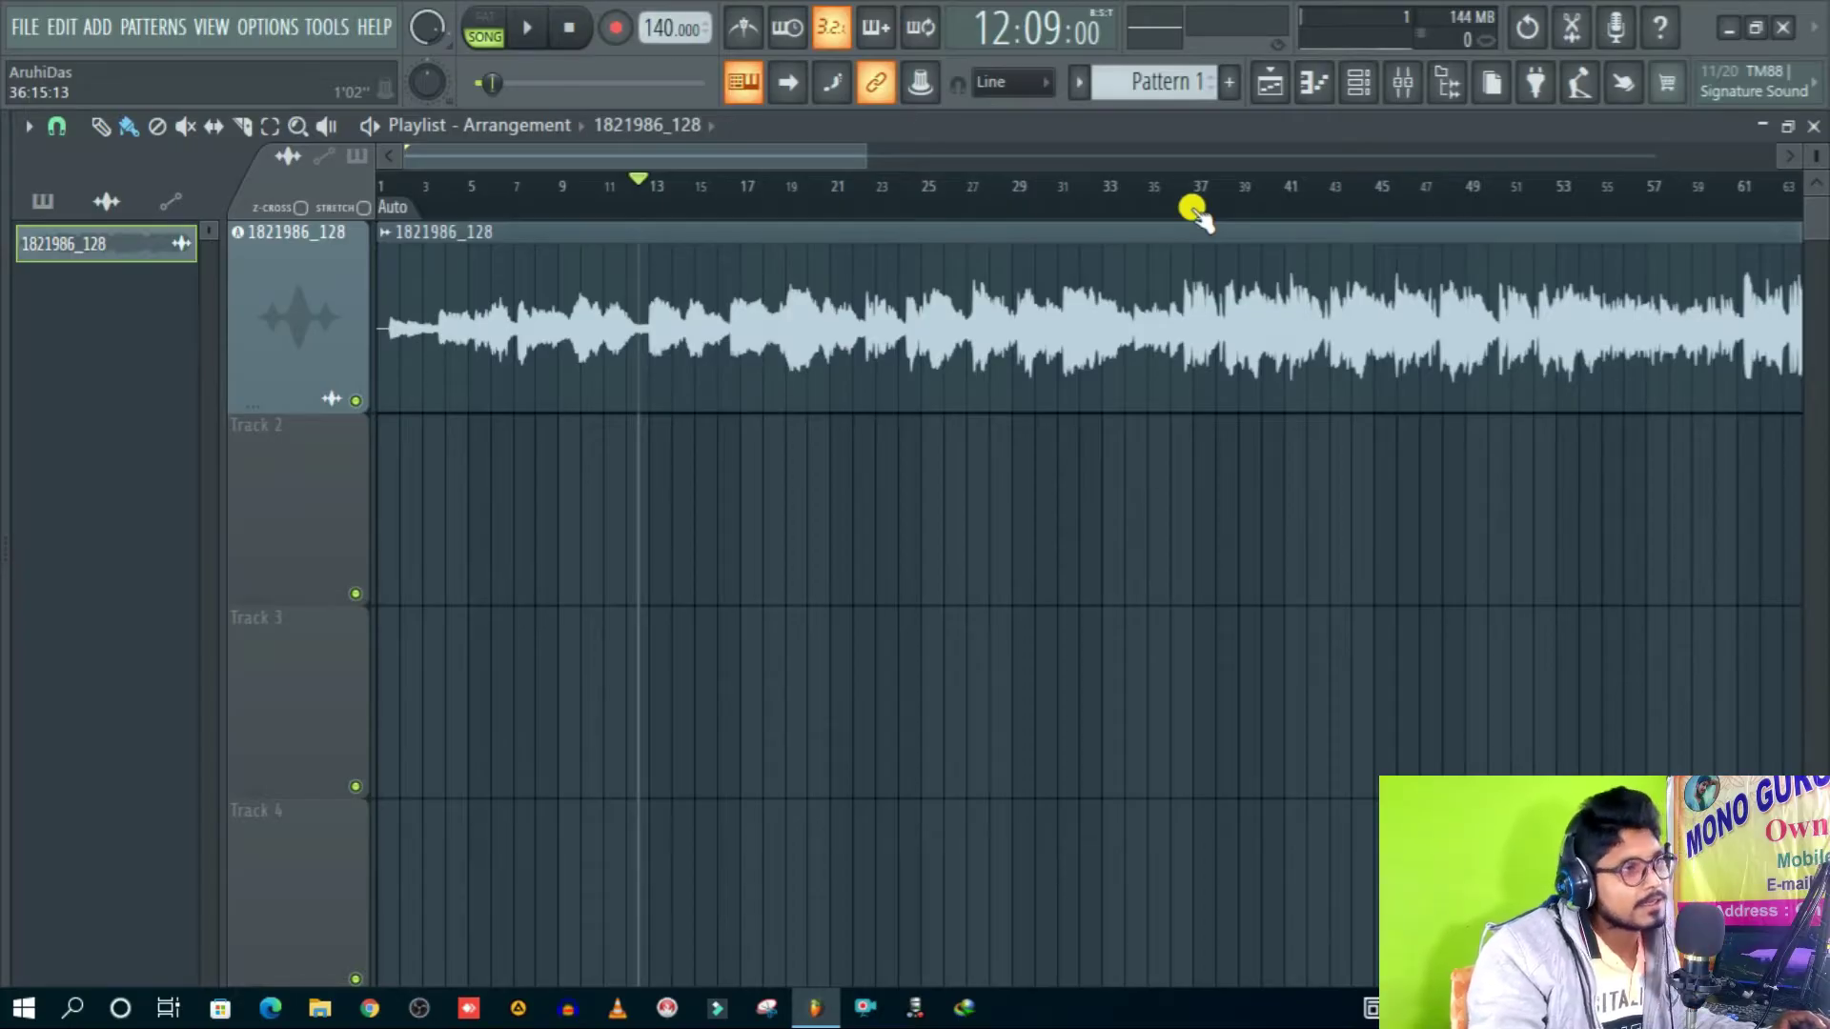
scroll(1192, 206, down, 3)
double_click(1280, 341)
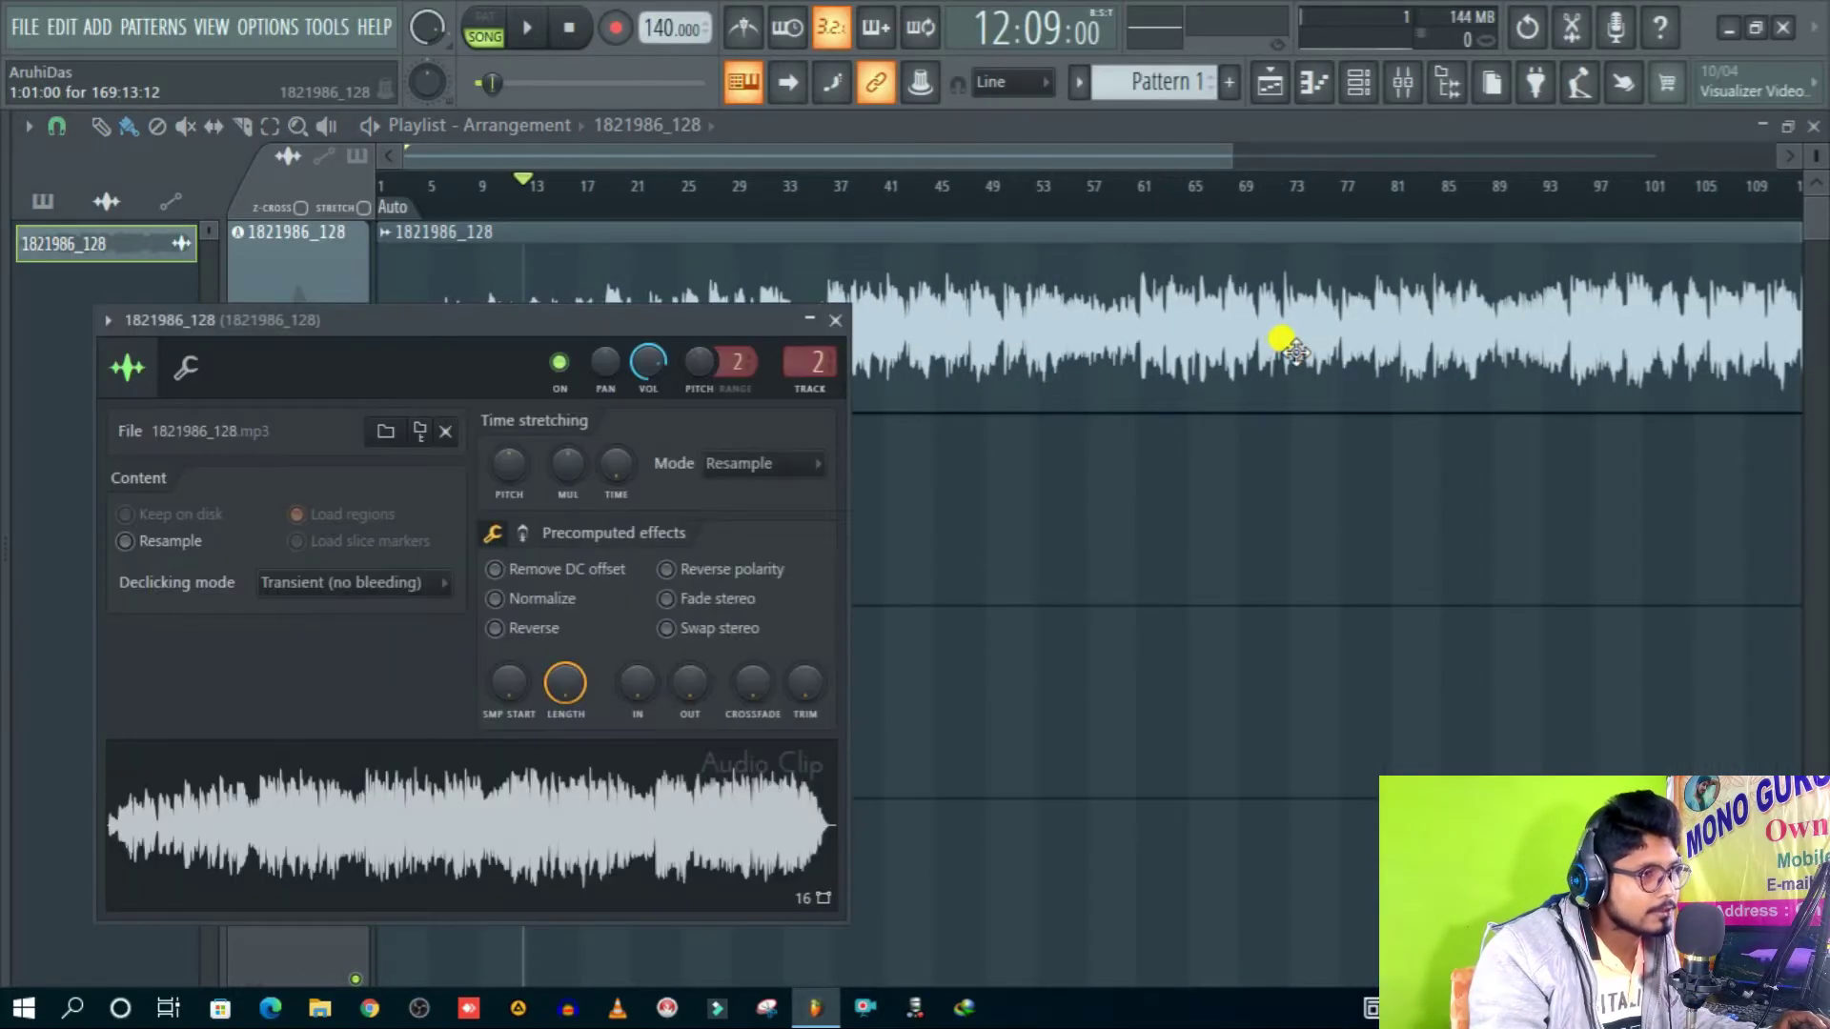
drag(461, 320, 1210, 250)
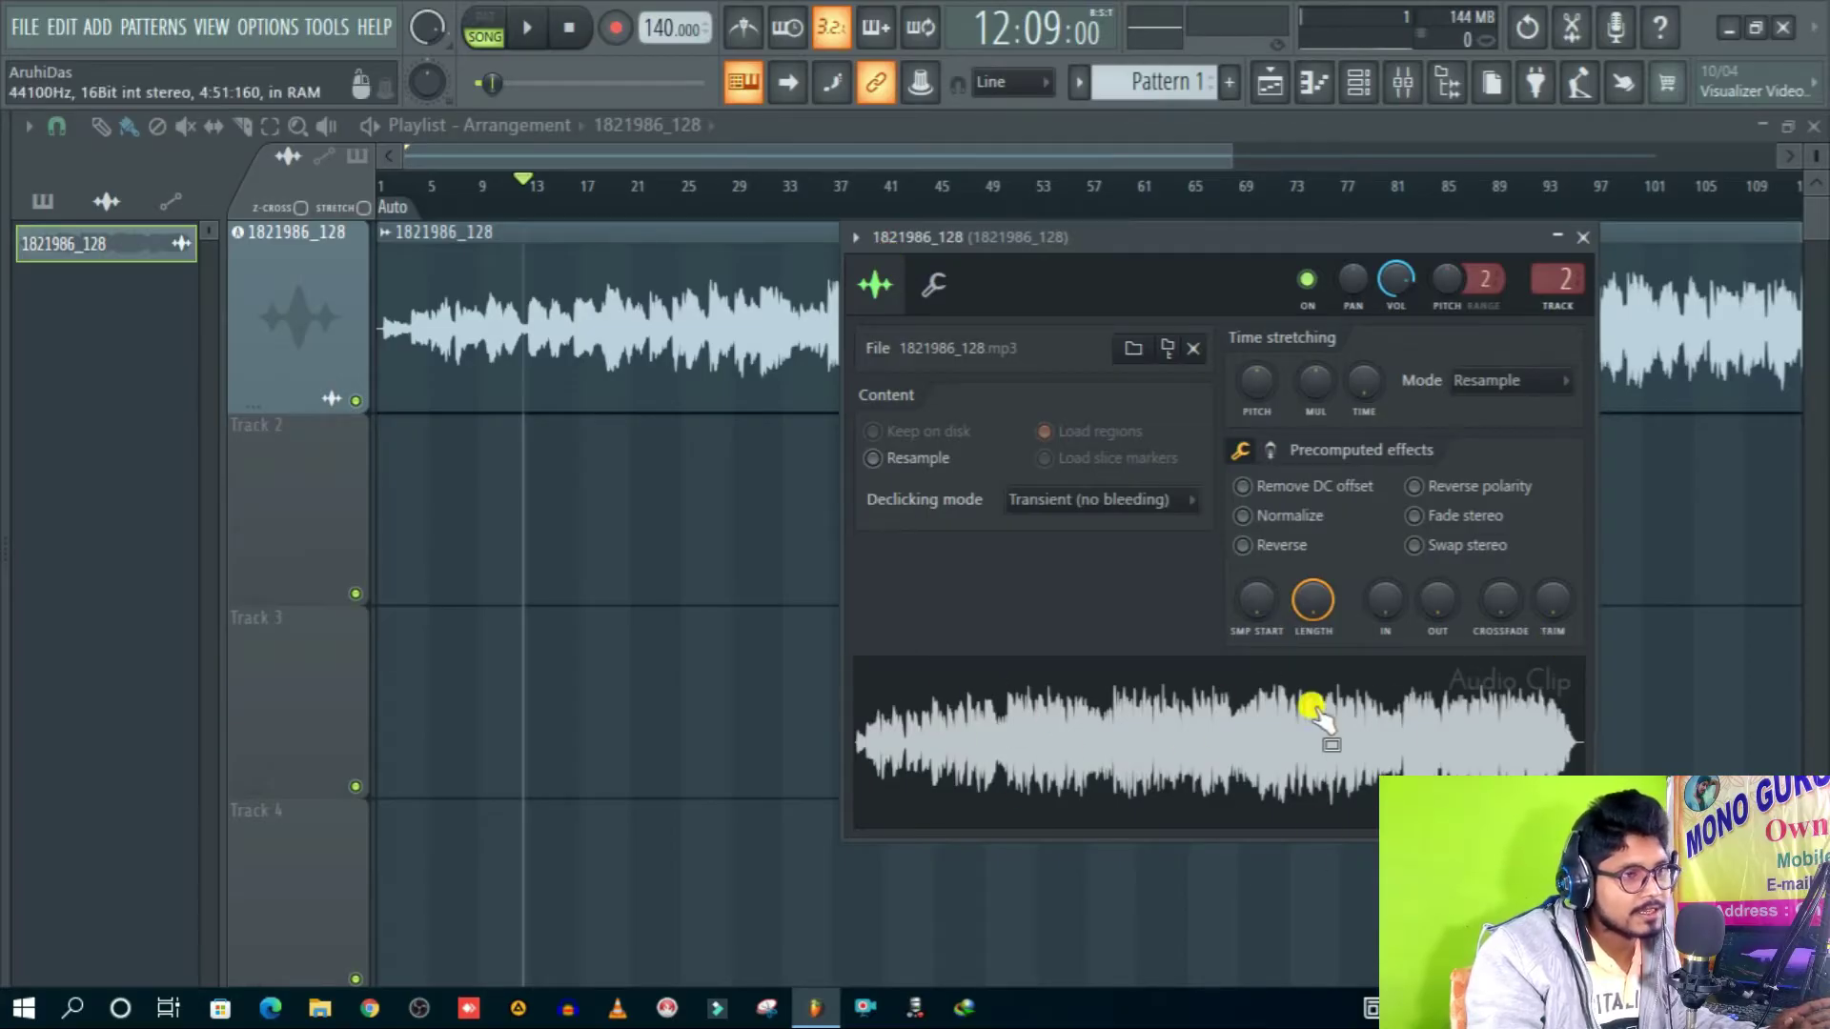
right_click(1274, 746)
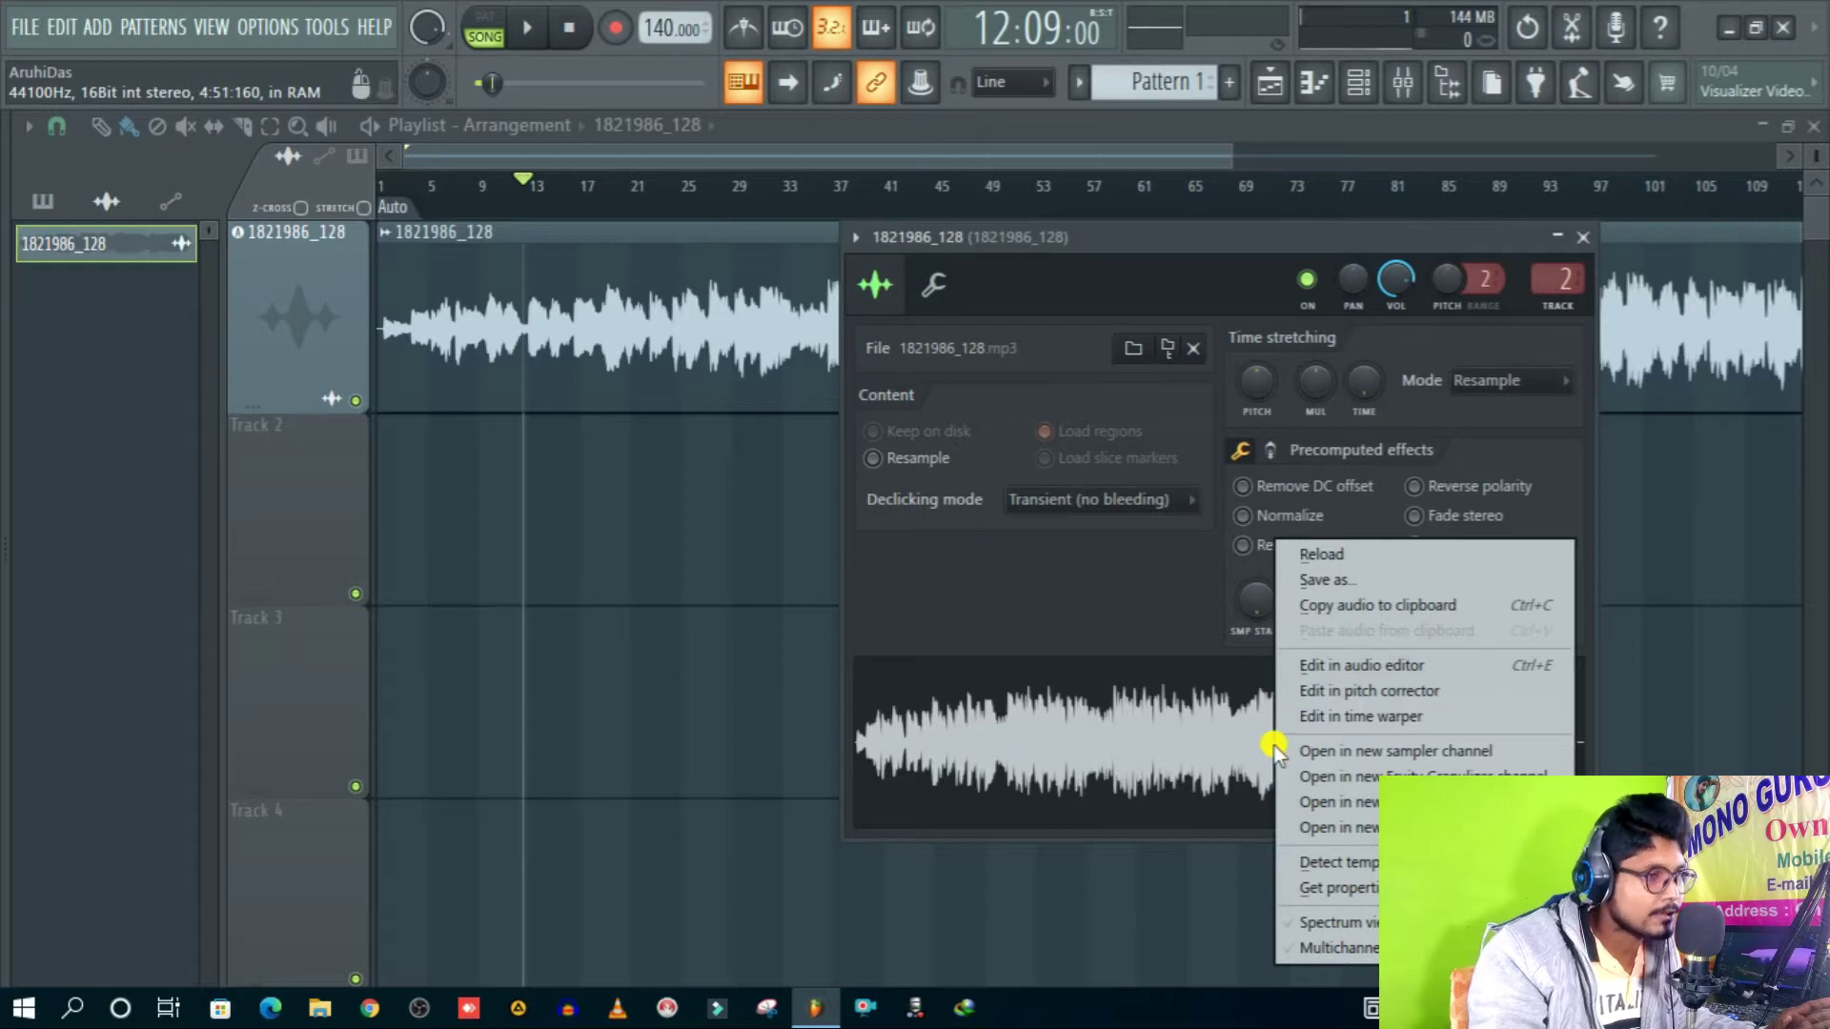
click(1419, 665)
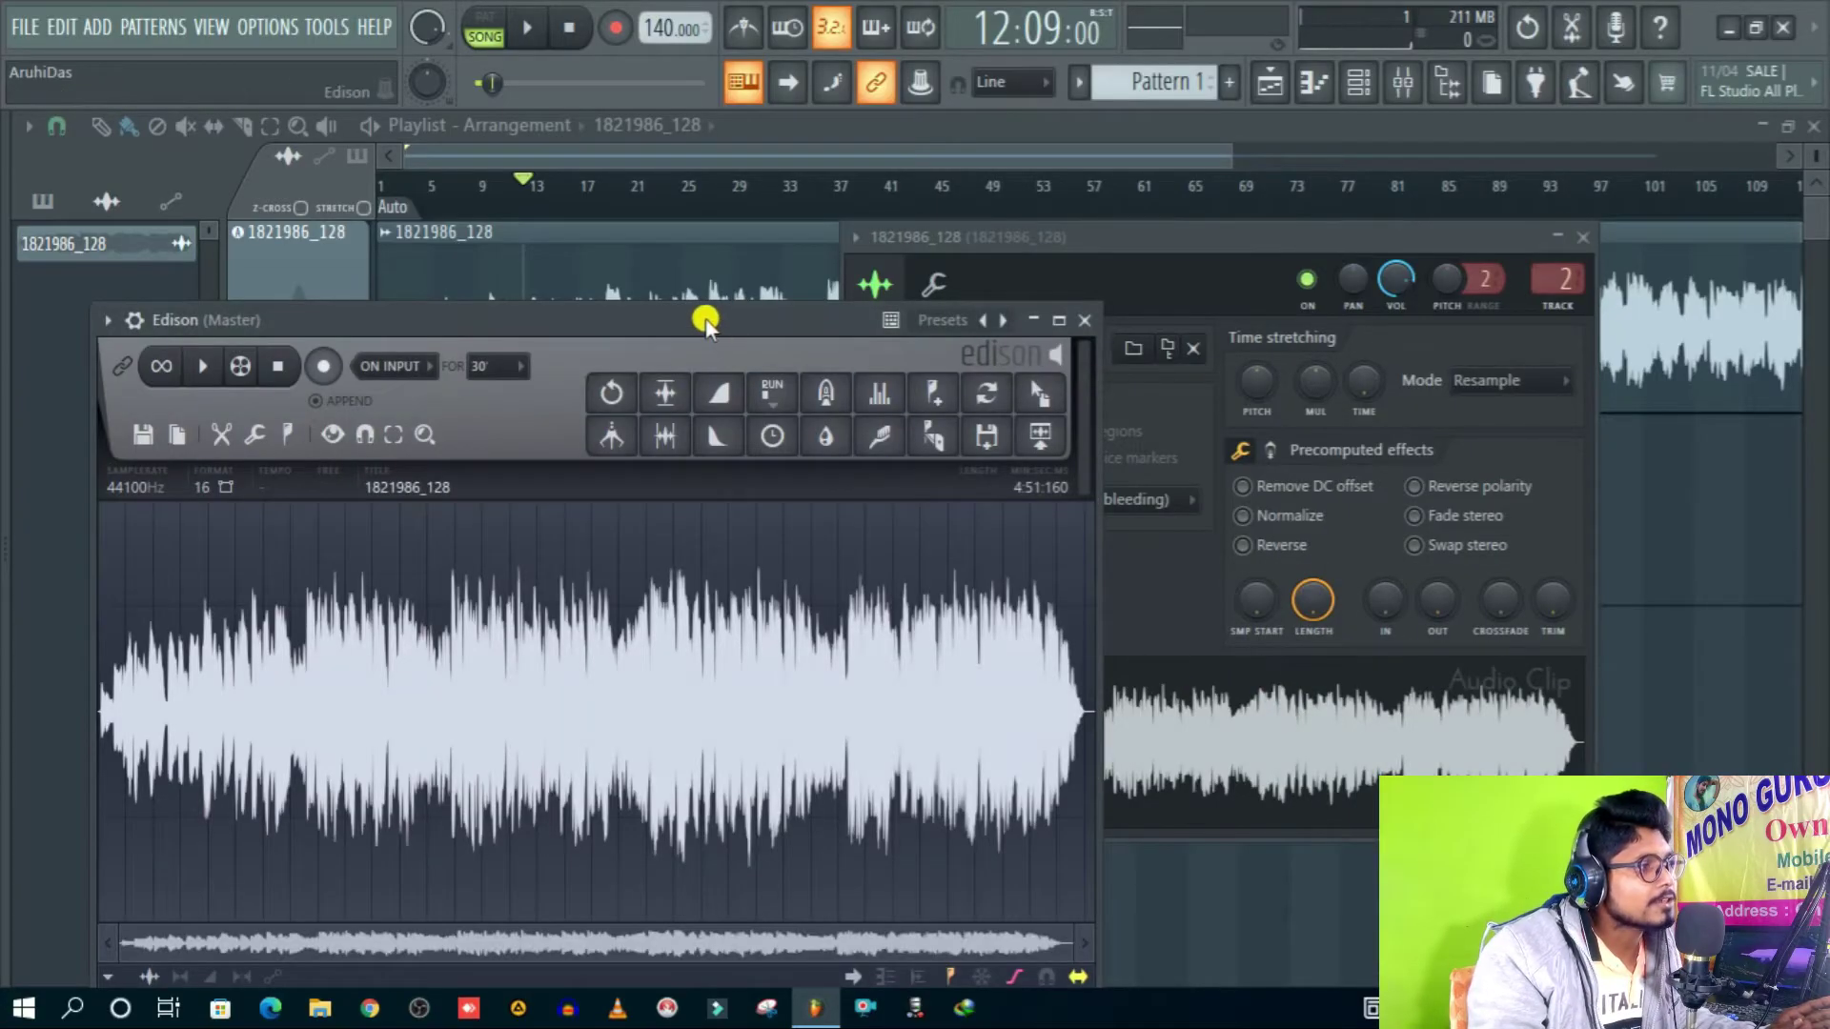
drag(705, 324, 1159, 250)
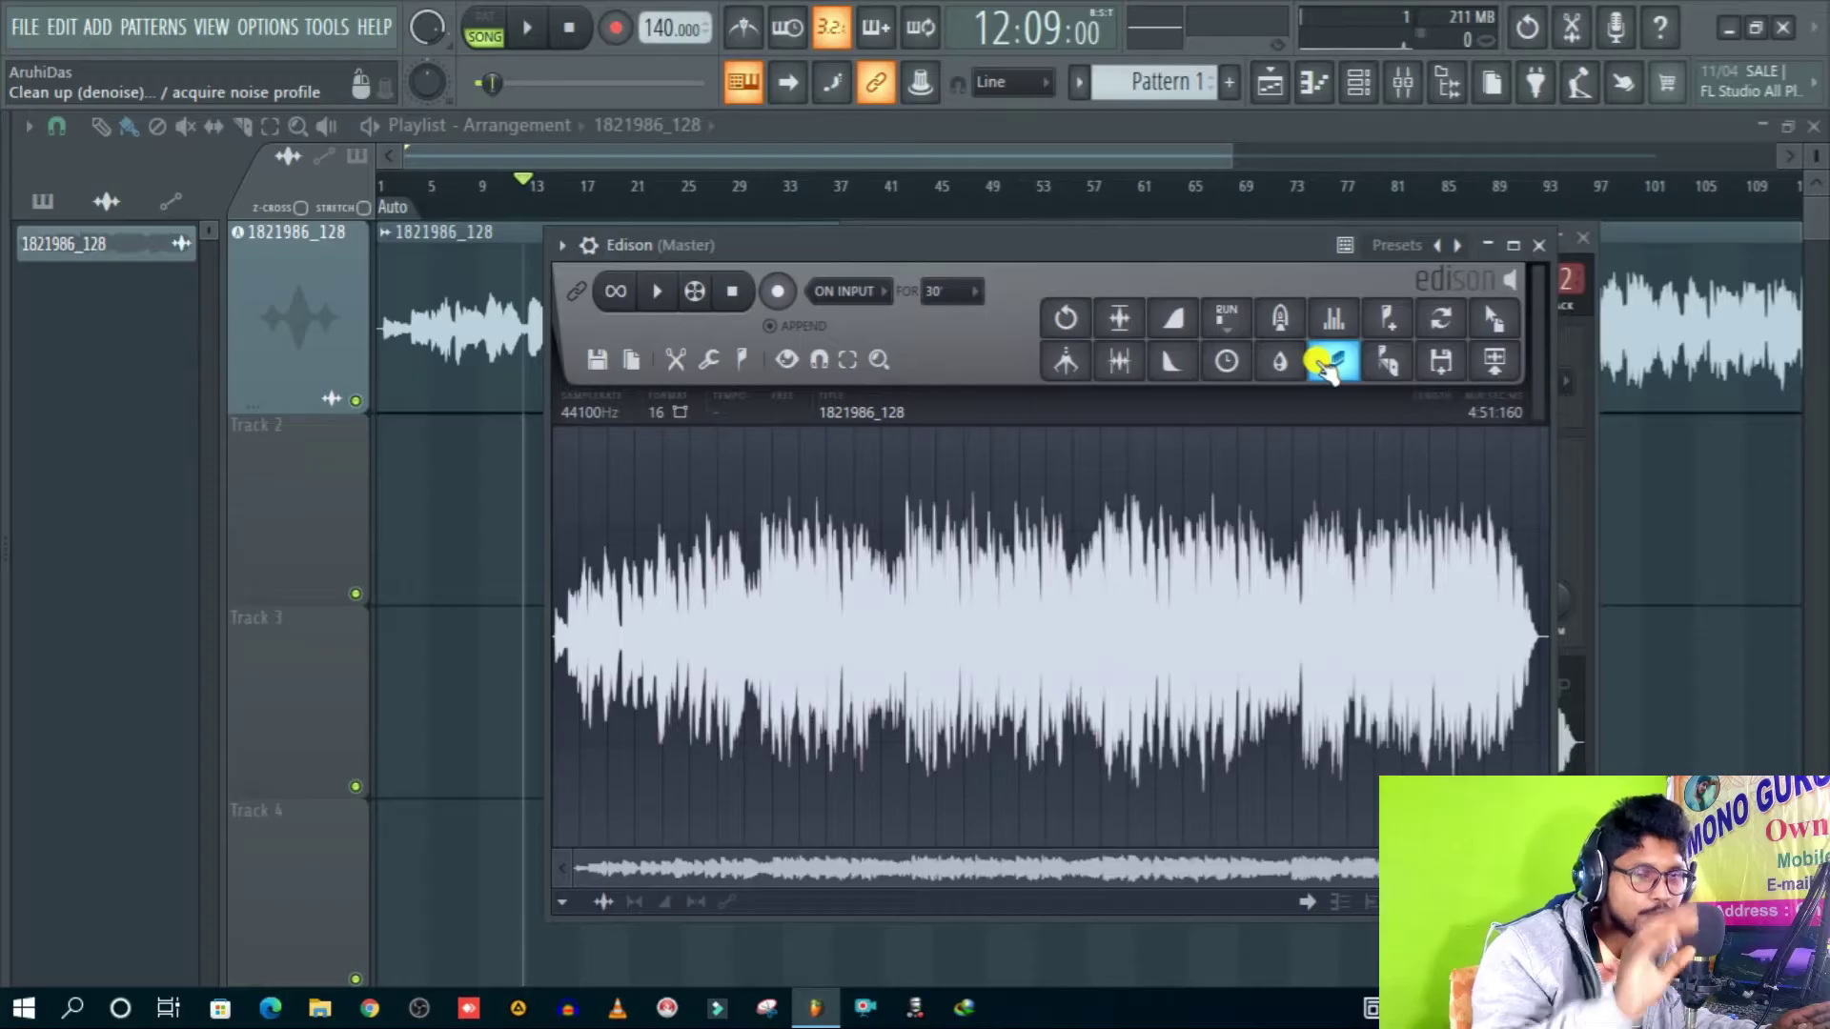
Step: Maximize the Edison editor and select a short stretch of the quiet passage from 20:147 to 20:173
click(1513, 246)
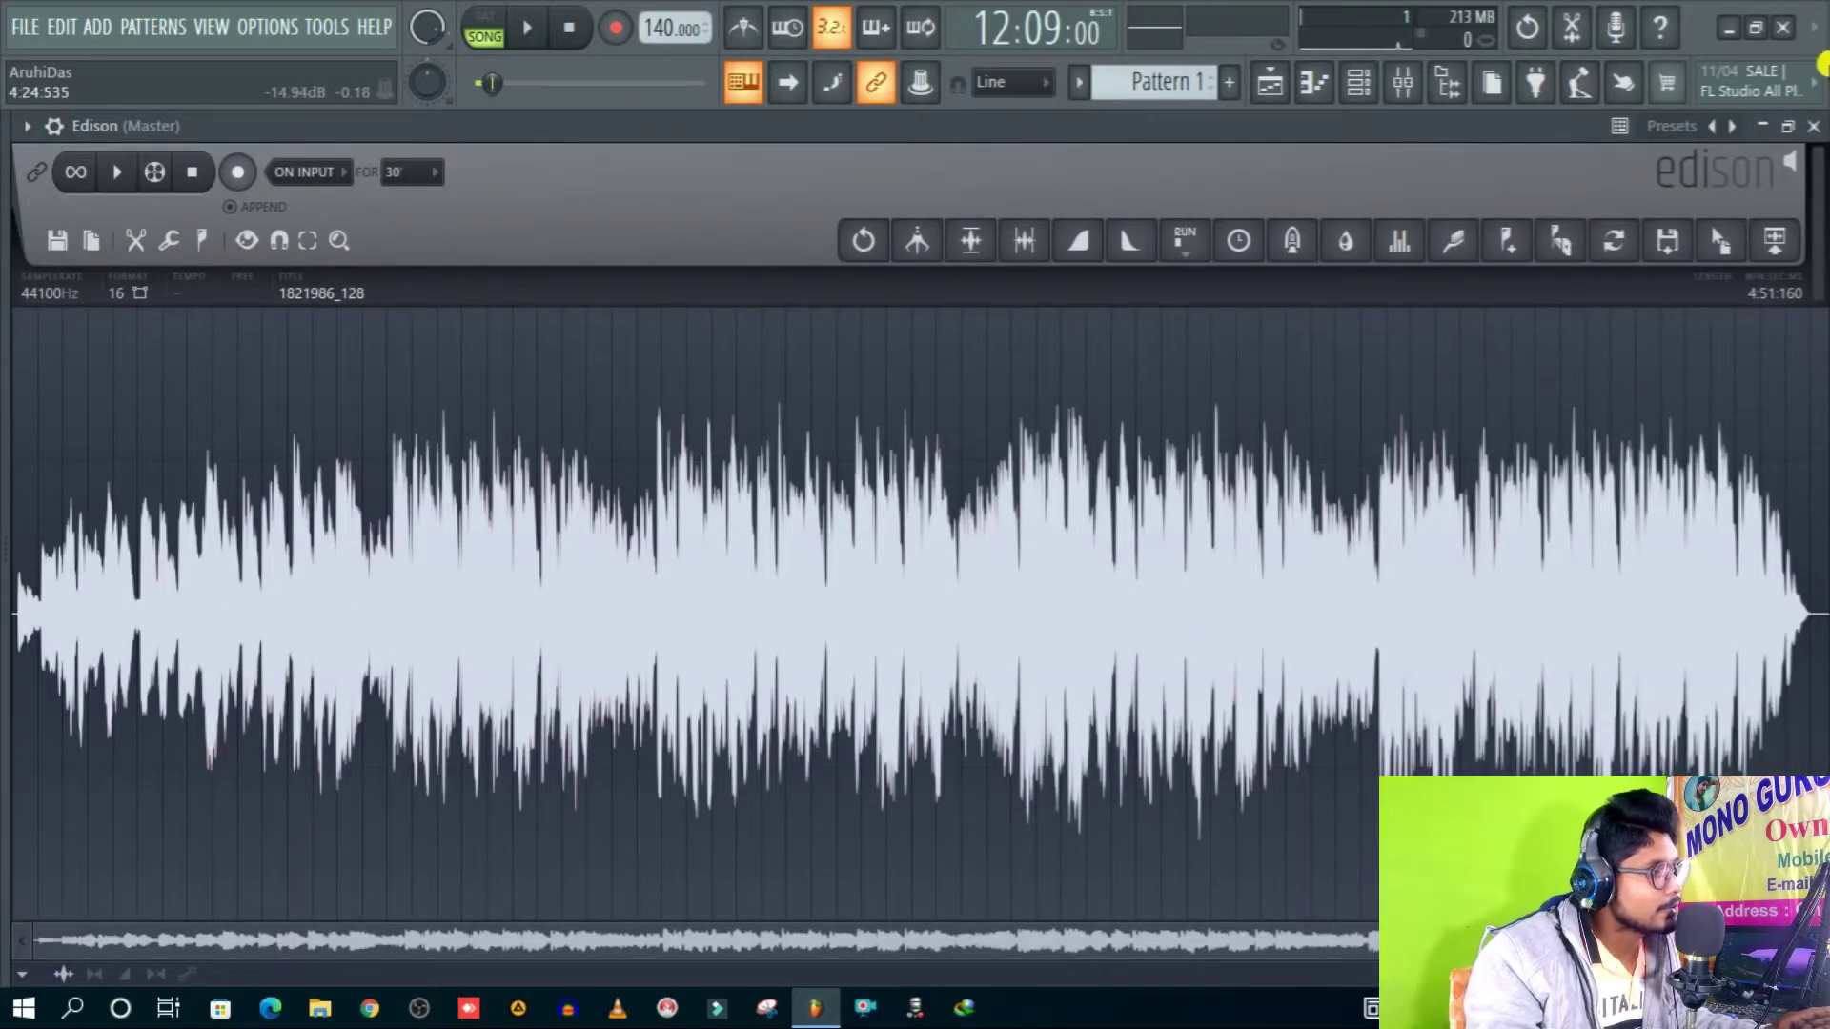
scroll(31, 626, up, 5)
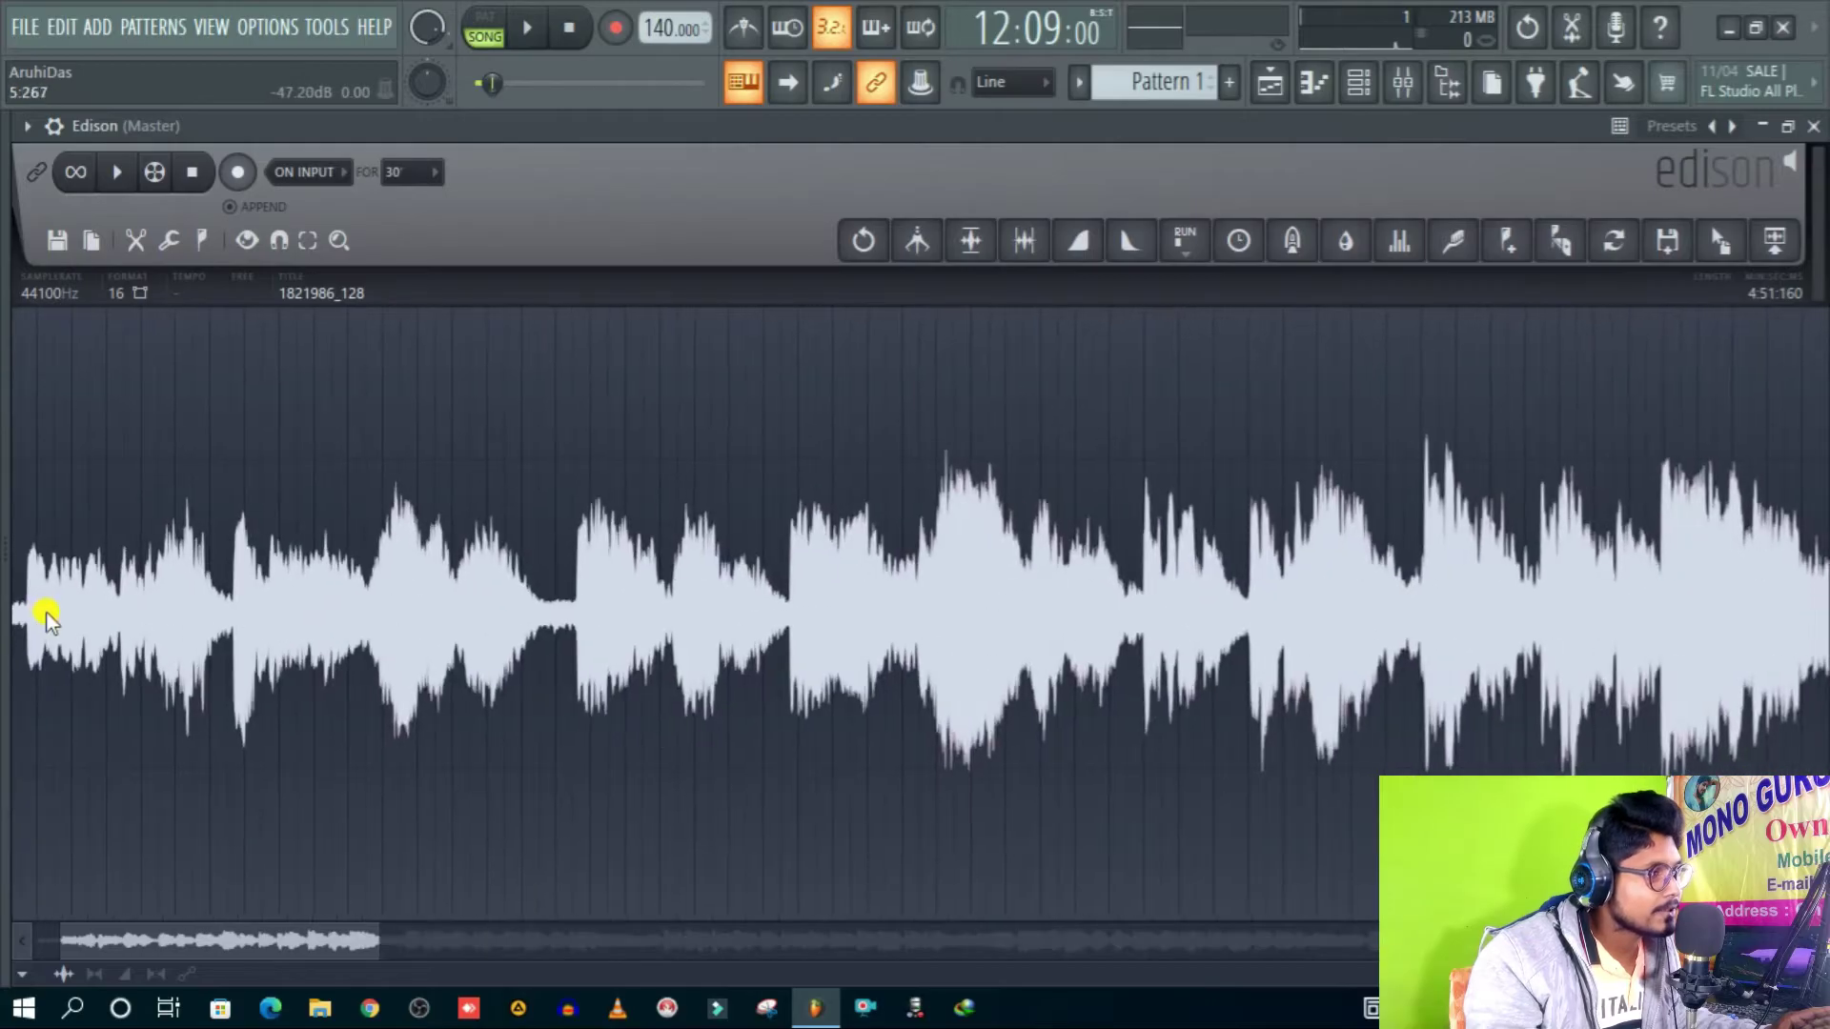
scroll(498, 662, up, 10)
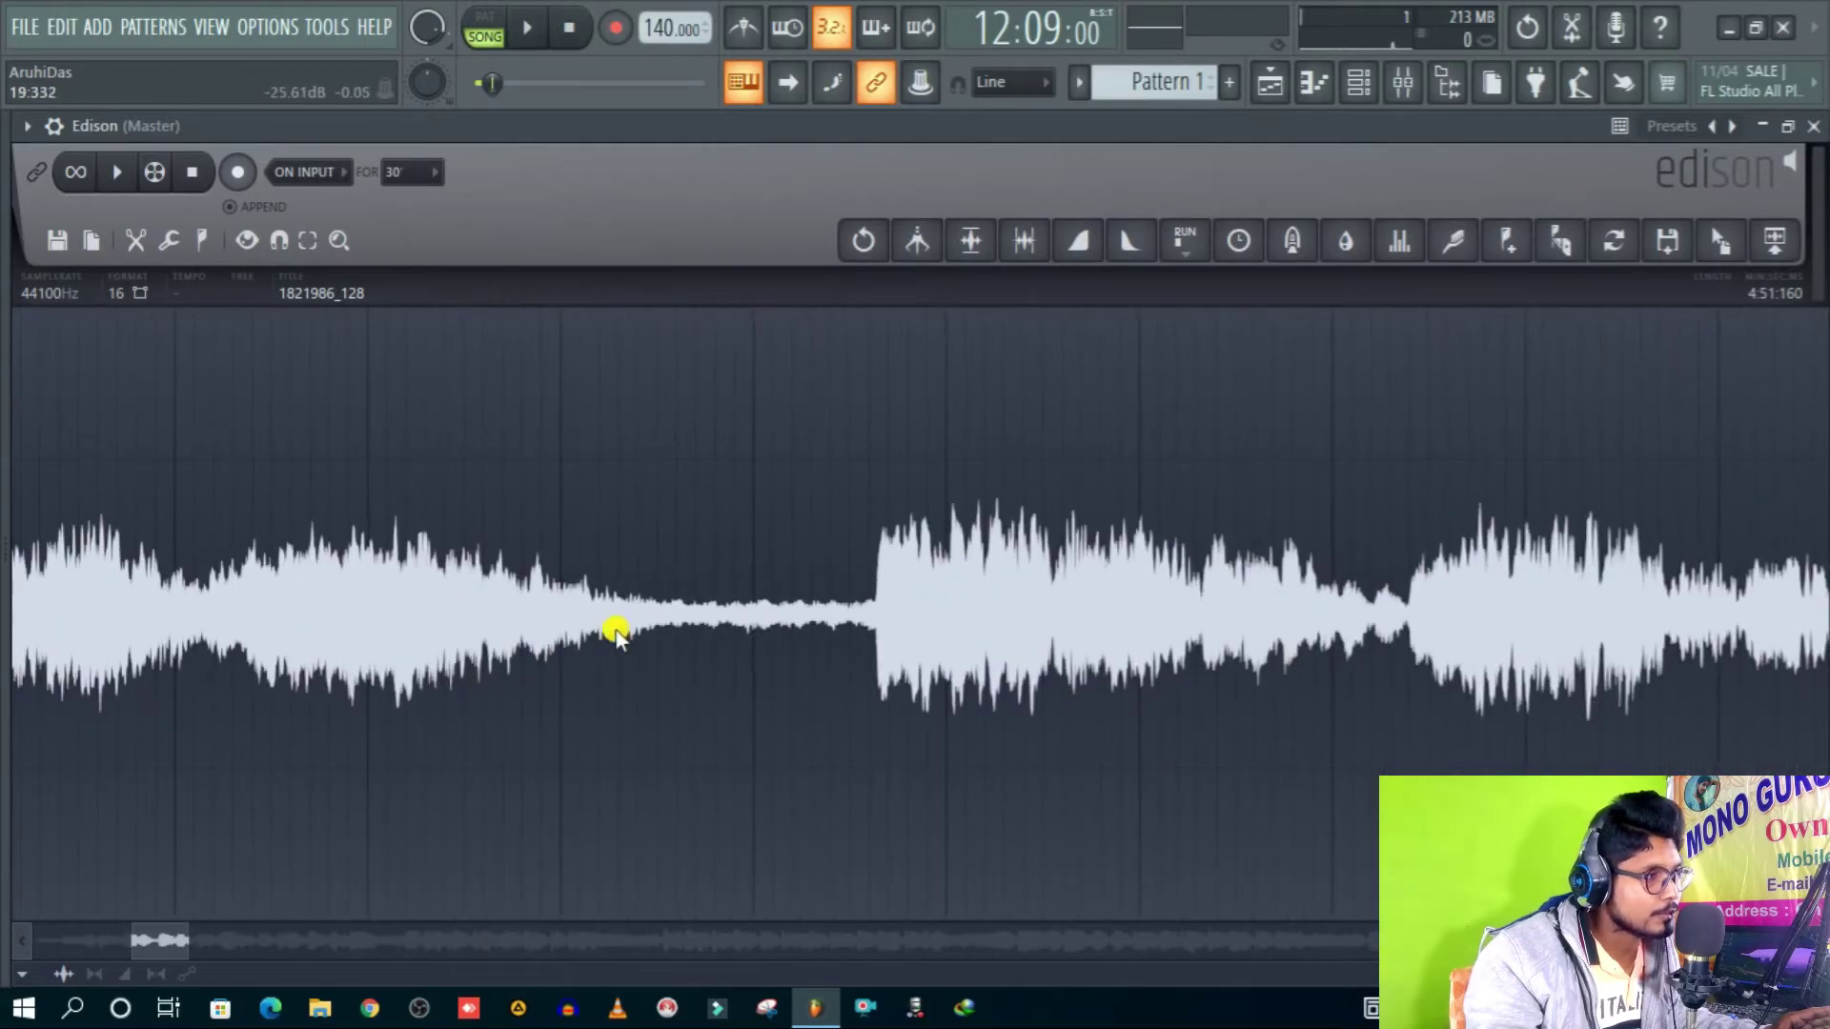
scroll(953, 627, up, 6)
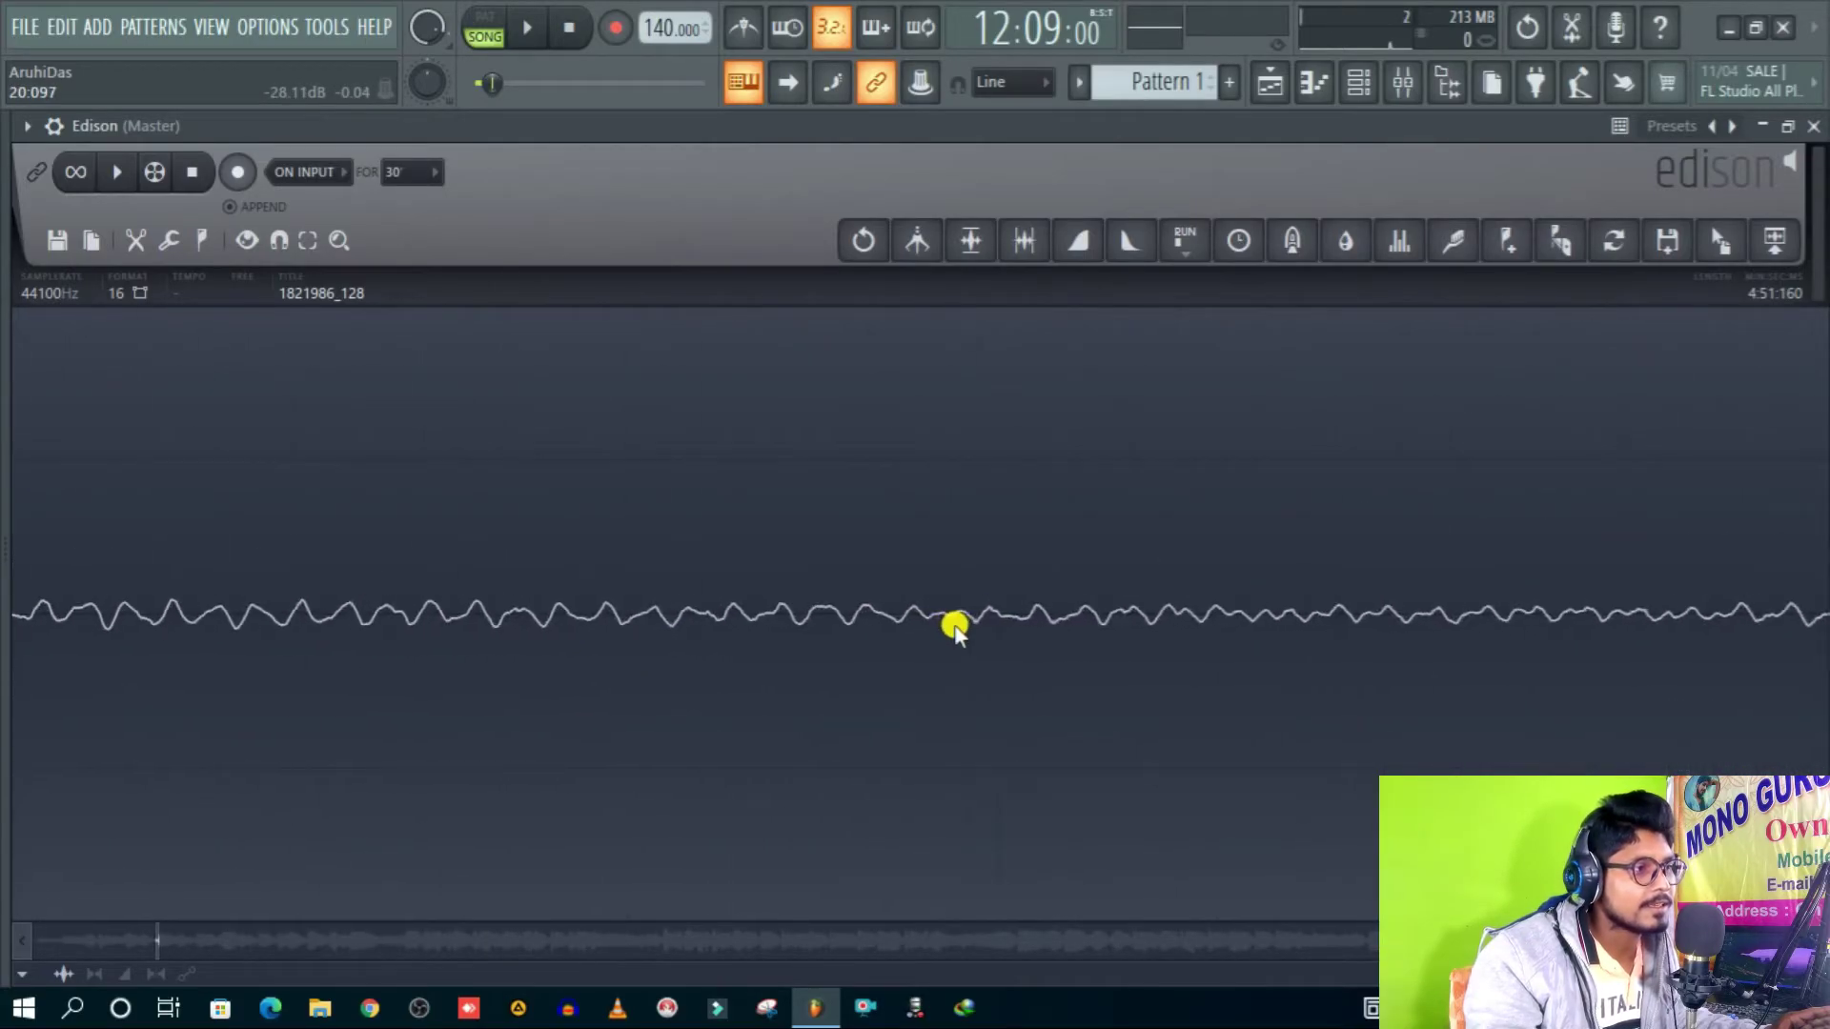
scroll(863, 621, down, 6)
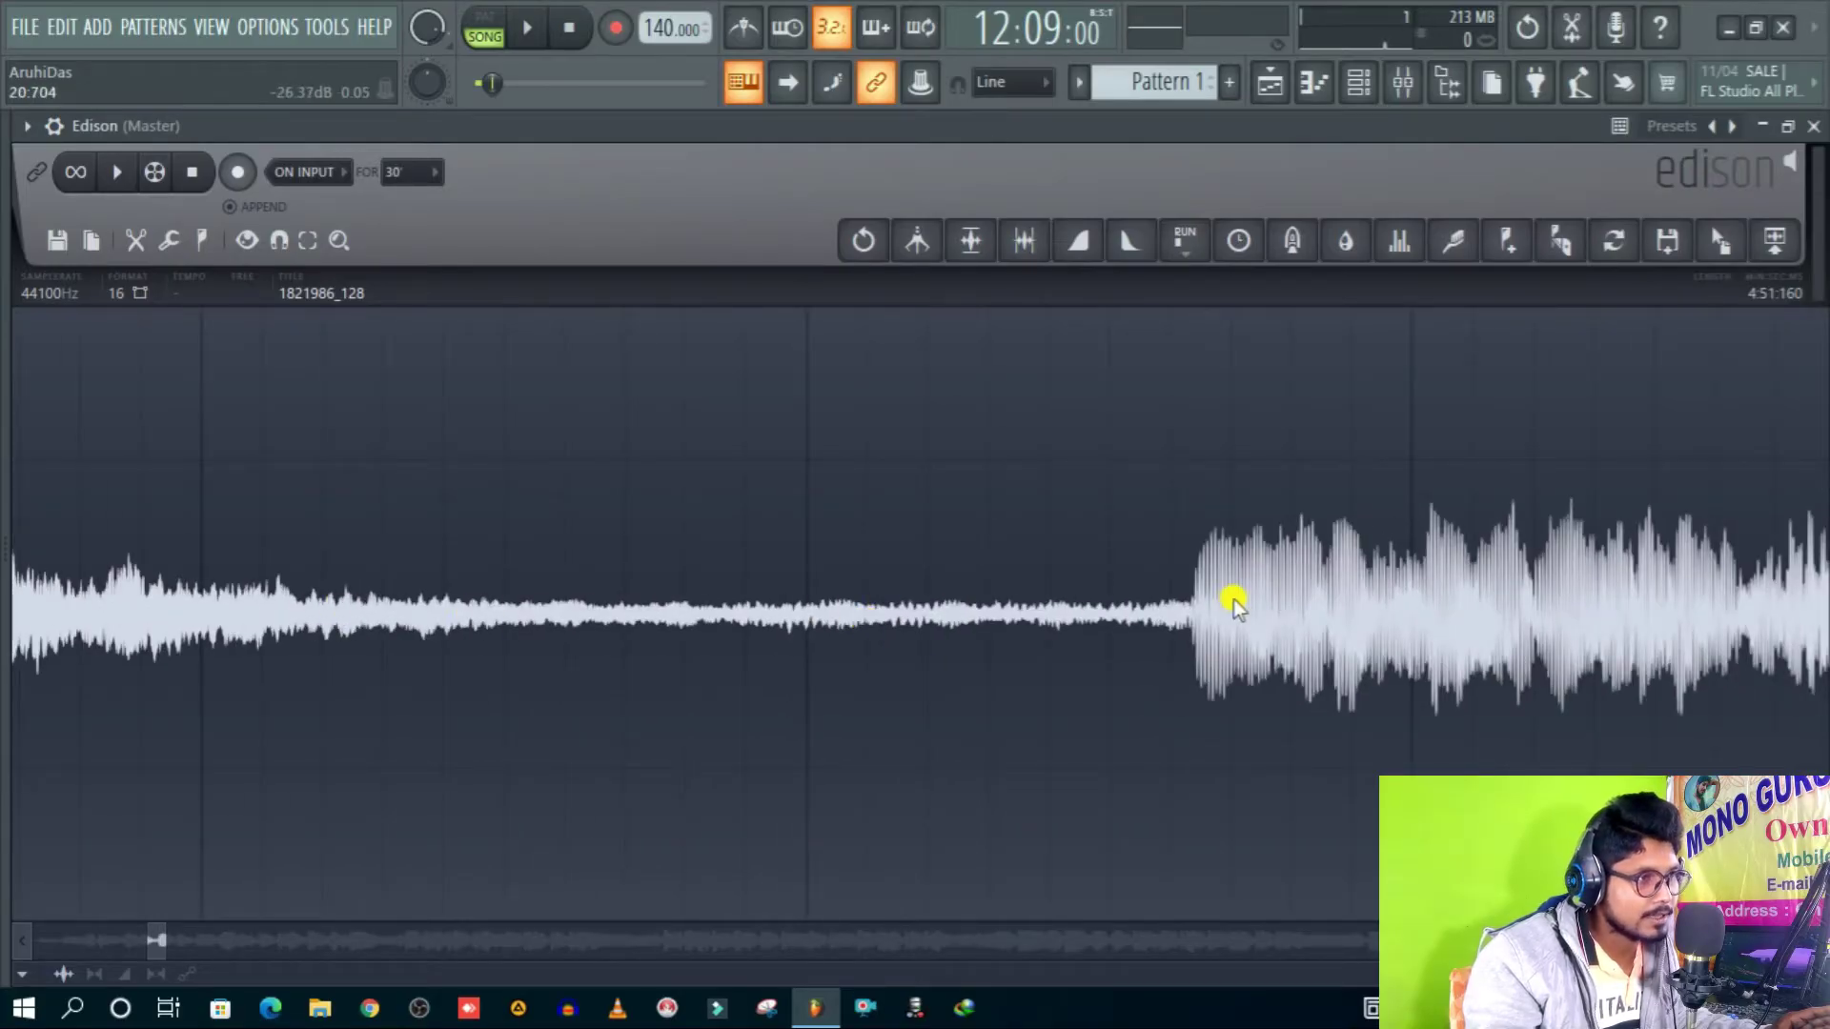
scroll(896, 644, up, 8)
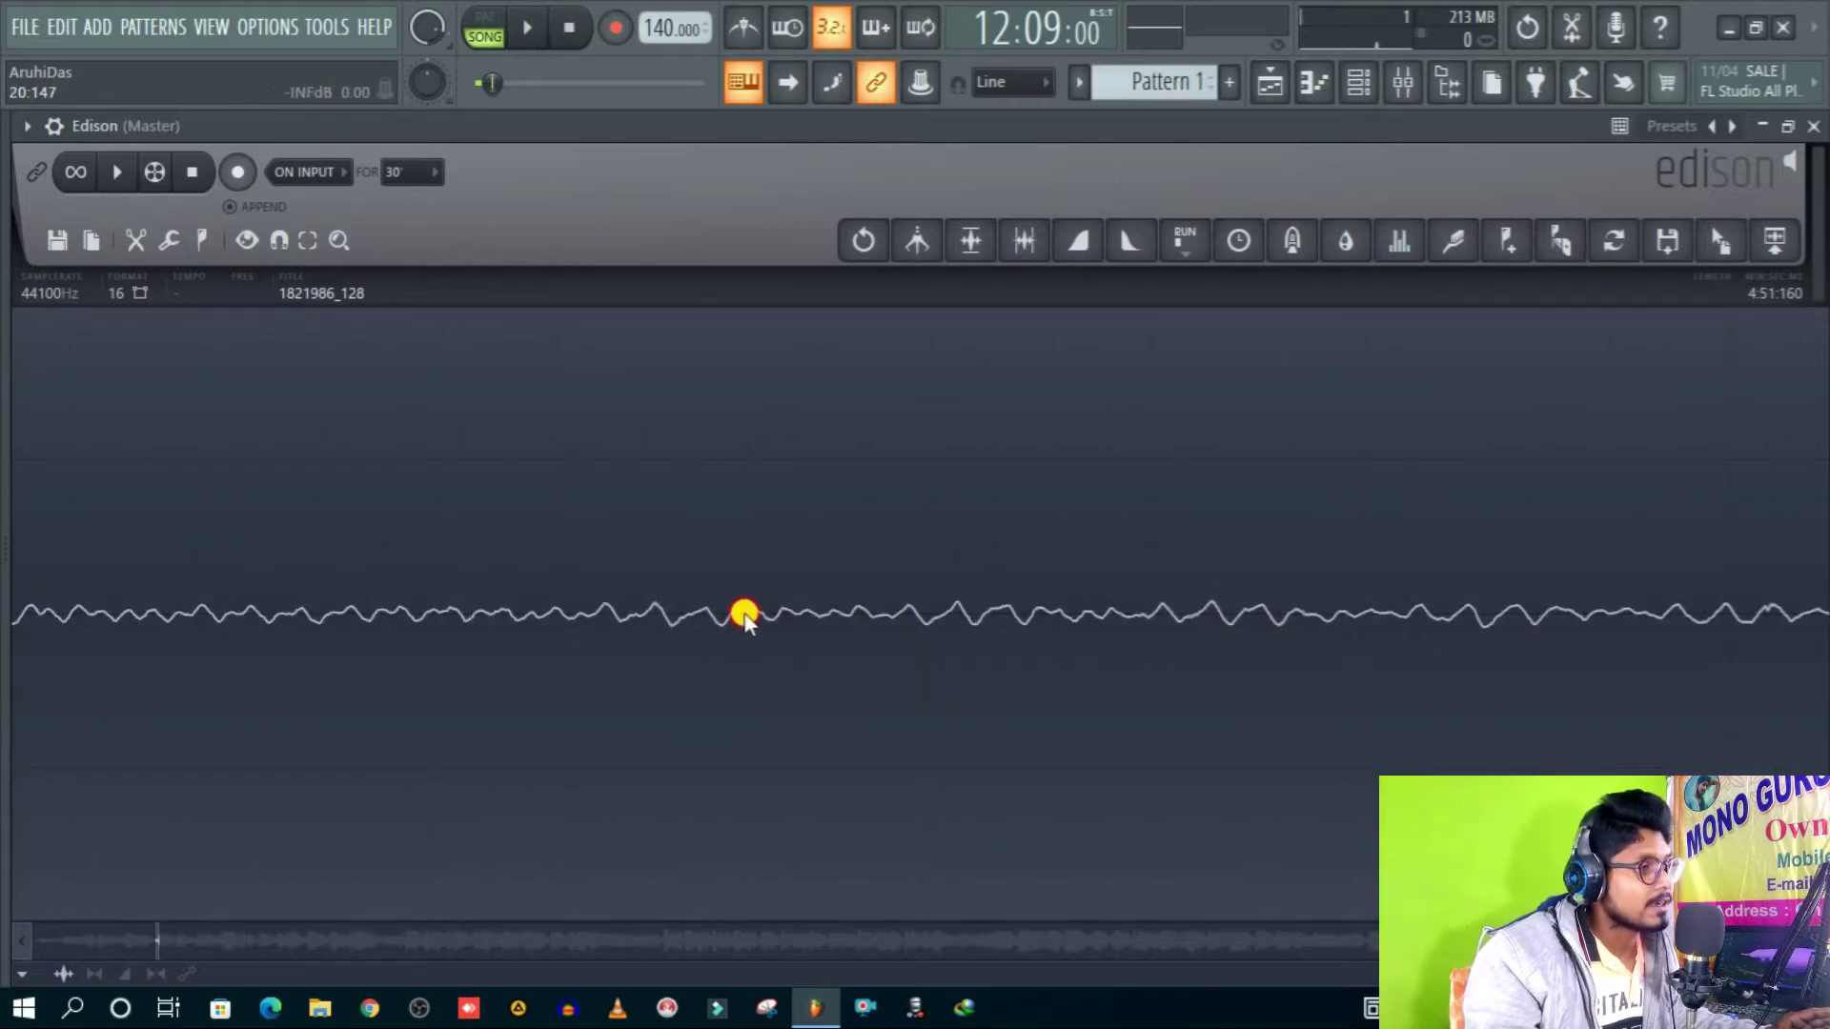
drag(743, 615, 1231, 627)
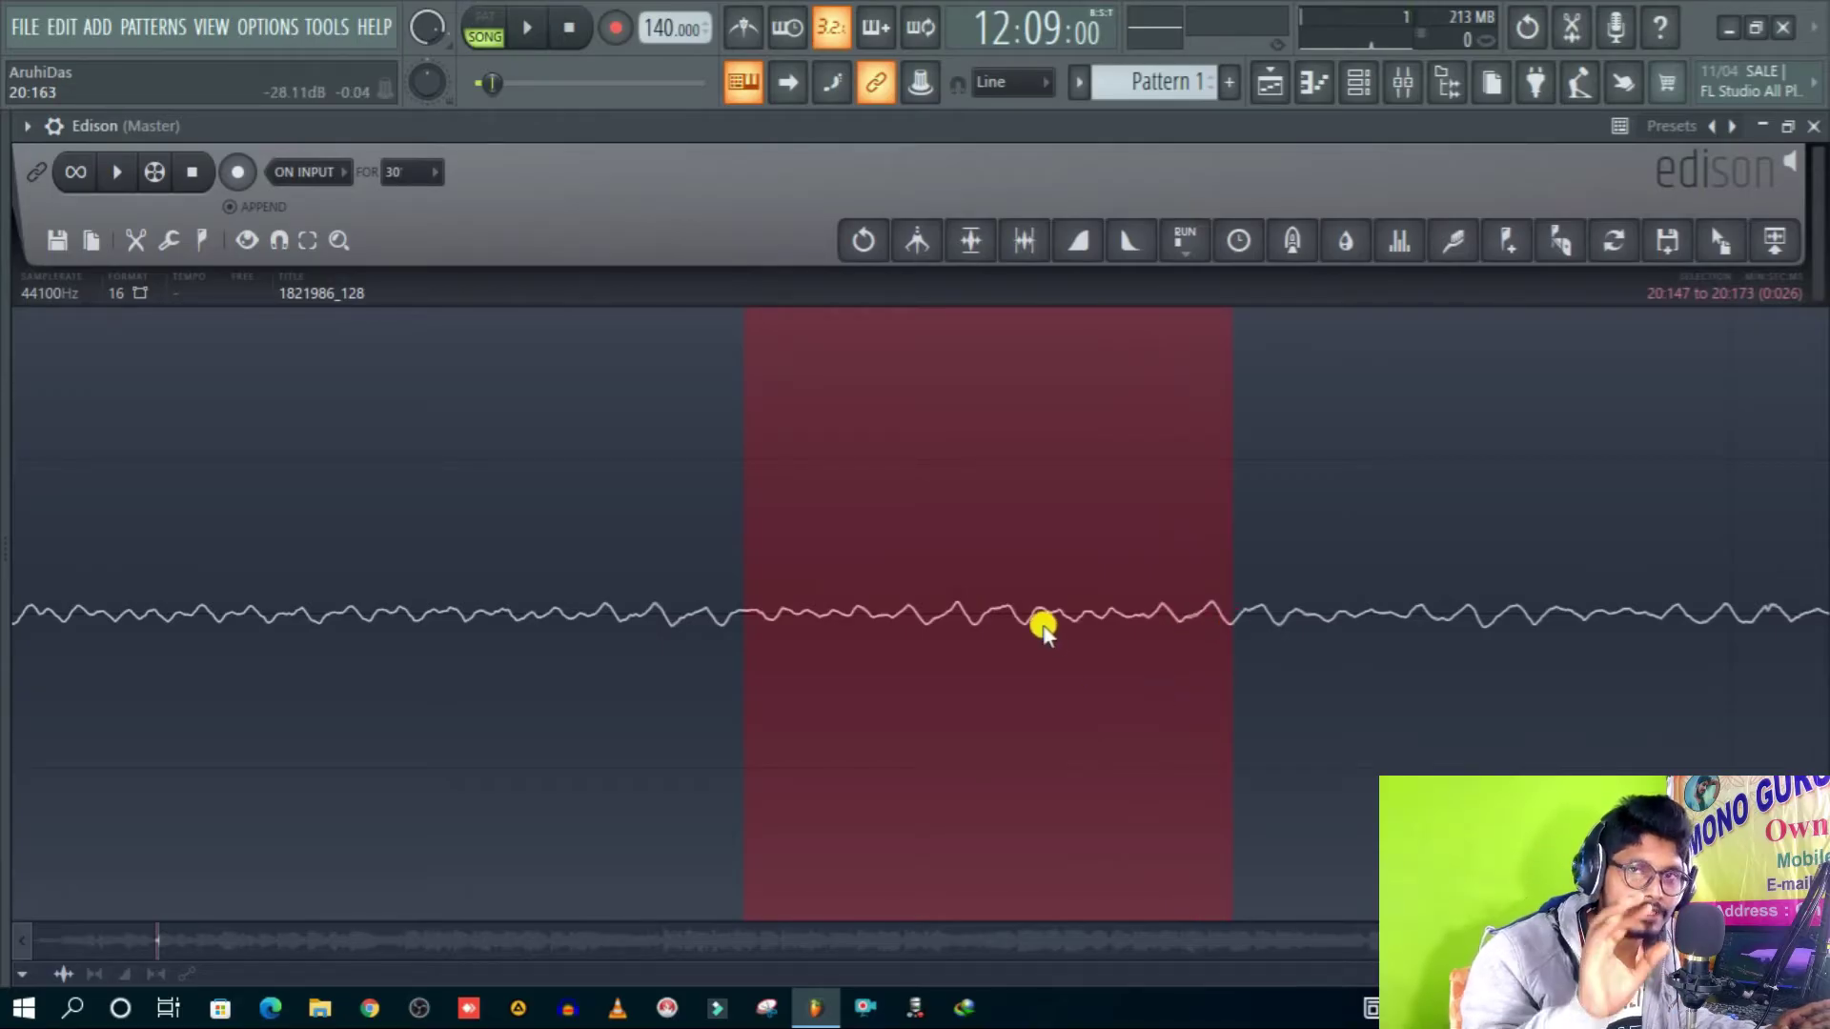
Step: Replace the selection with a shorter noise-only sample of the quiet passage, from 20:147 to 20:151
scroll(1043, 624, down, 4)
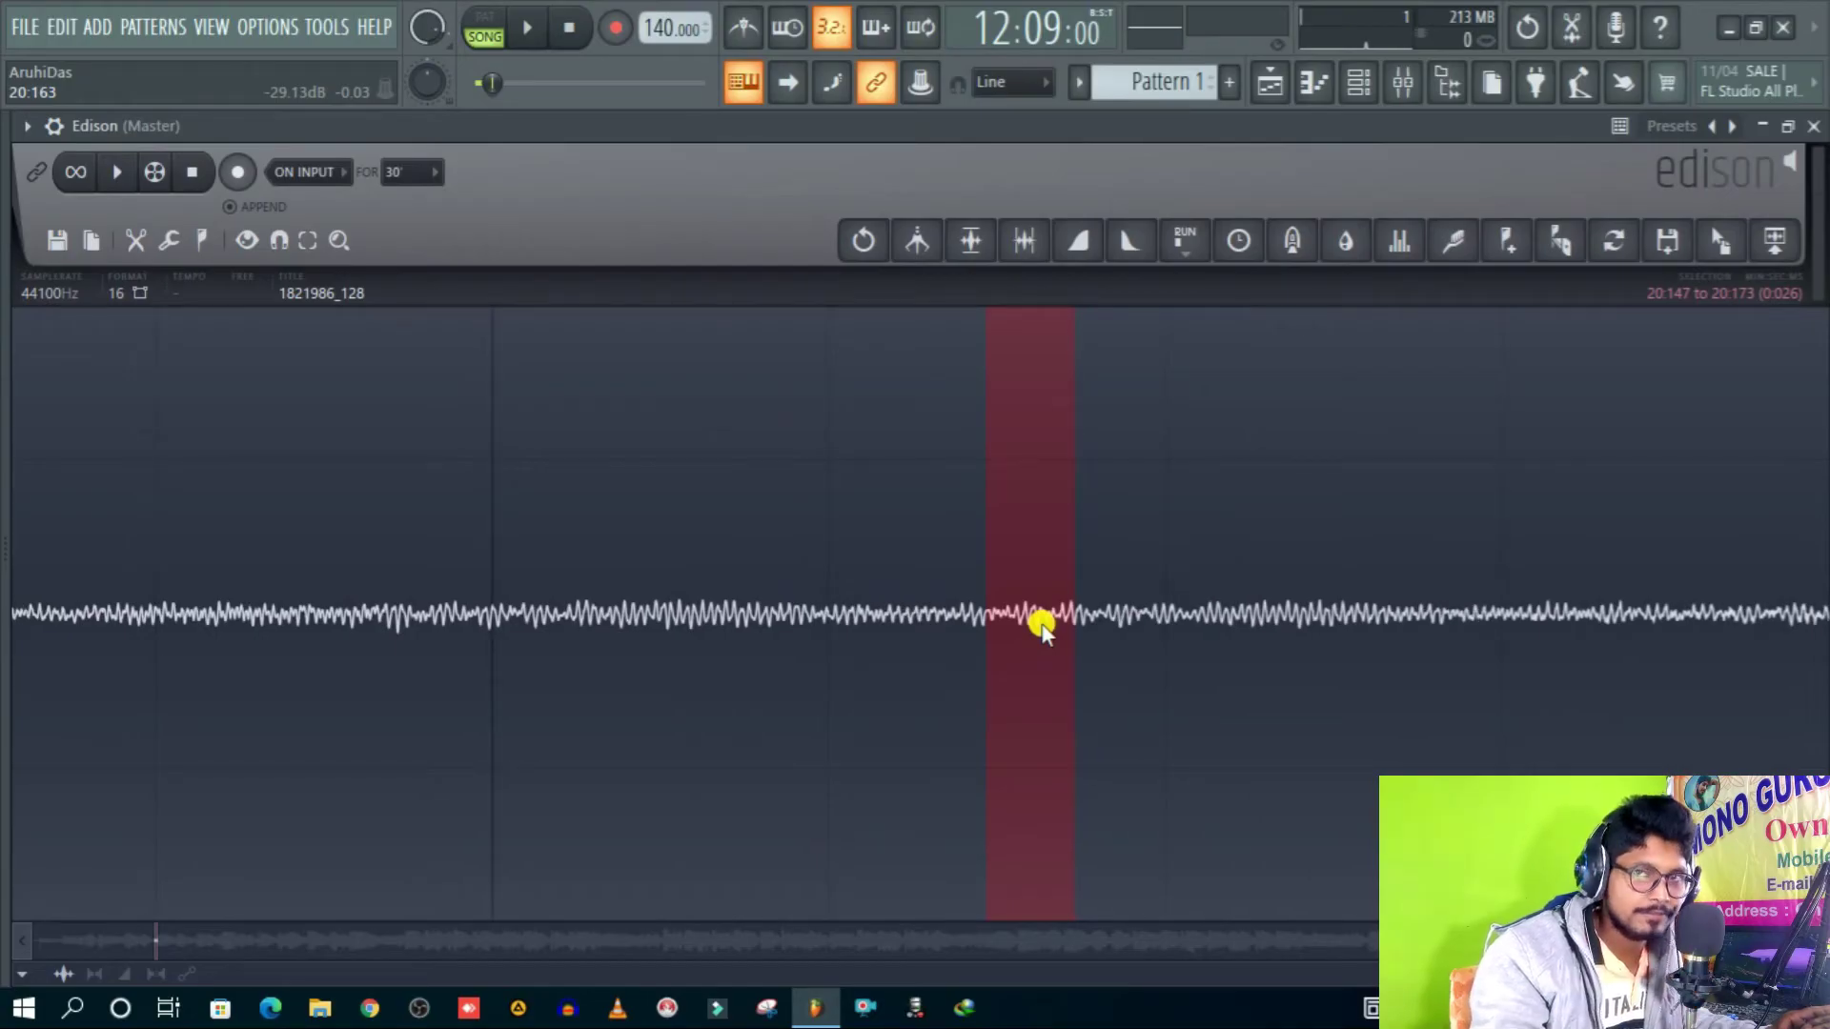
scroll(1037, 623, down, 2)
scroll(1030, 621, up, 8)
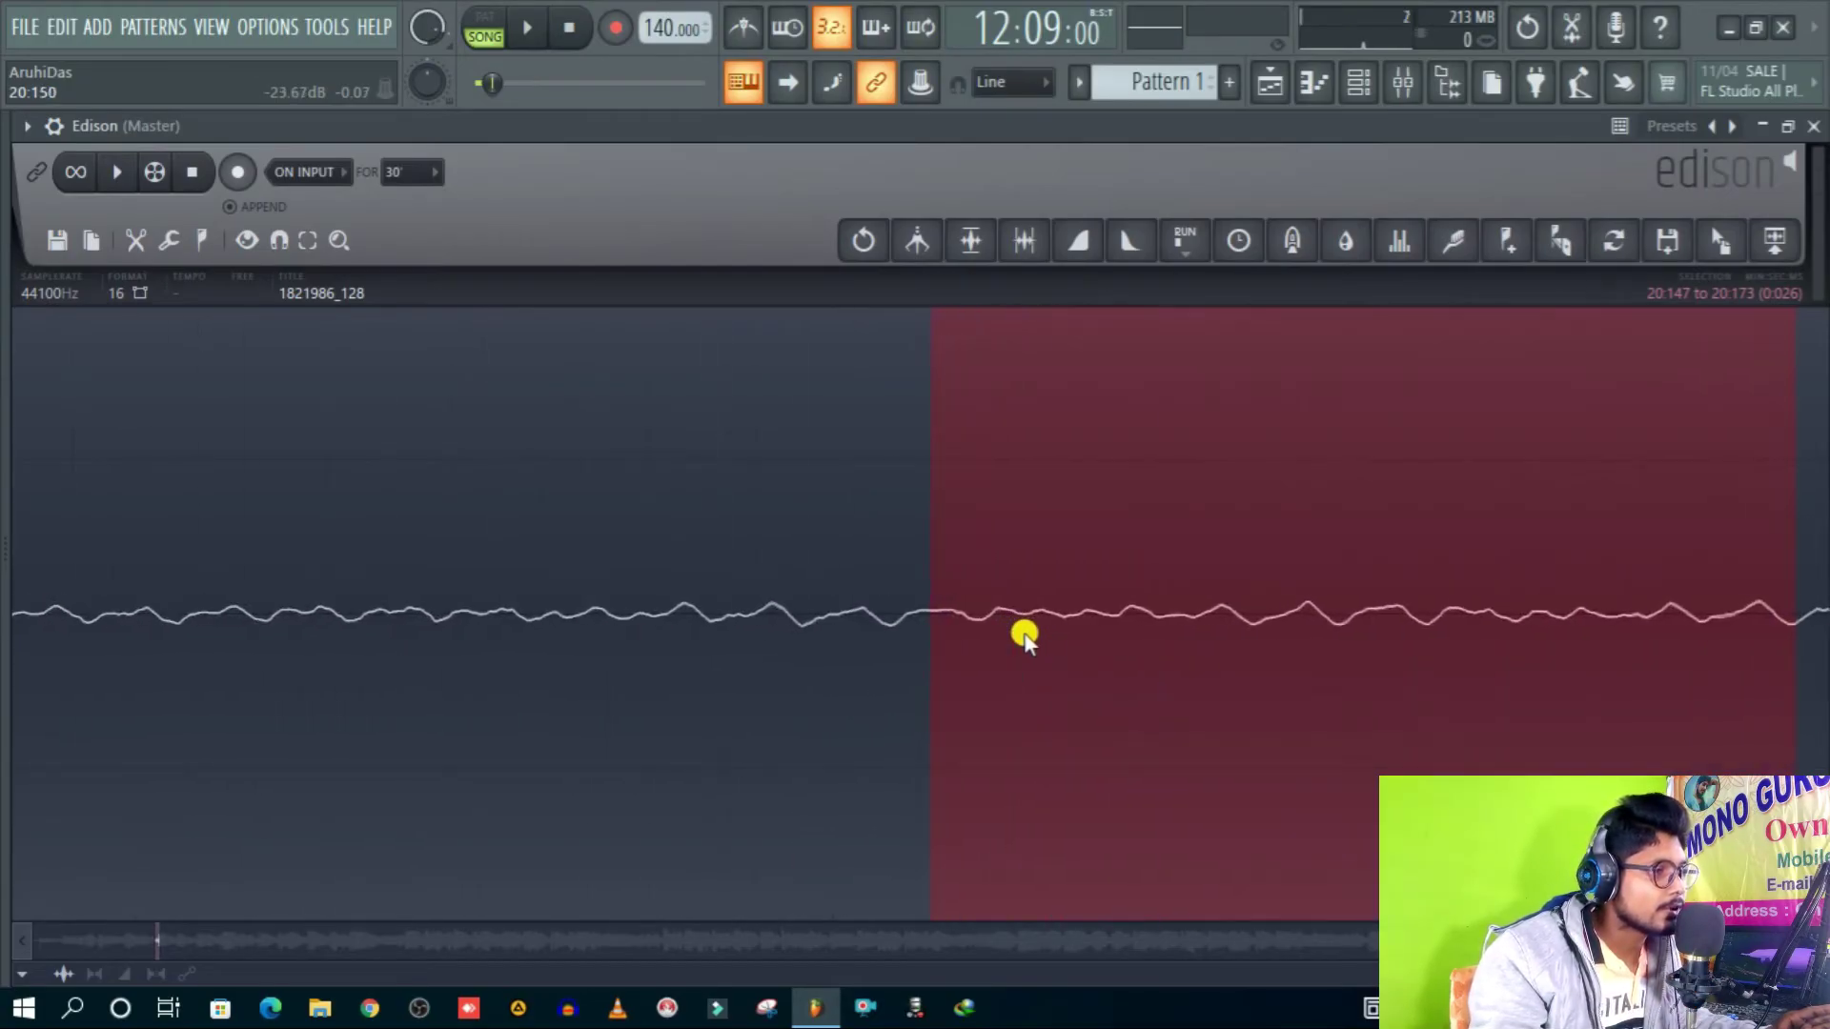
click(1053, 620)
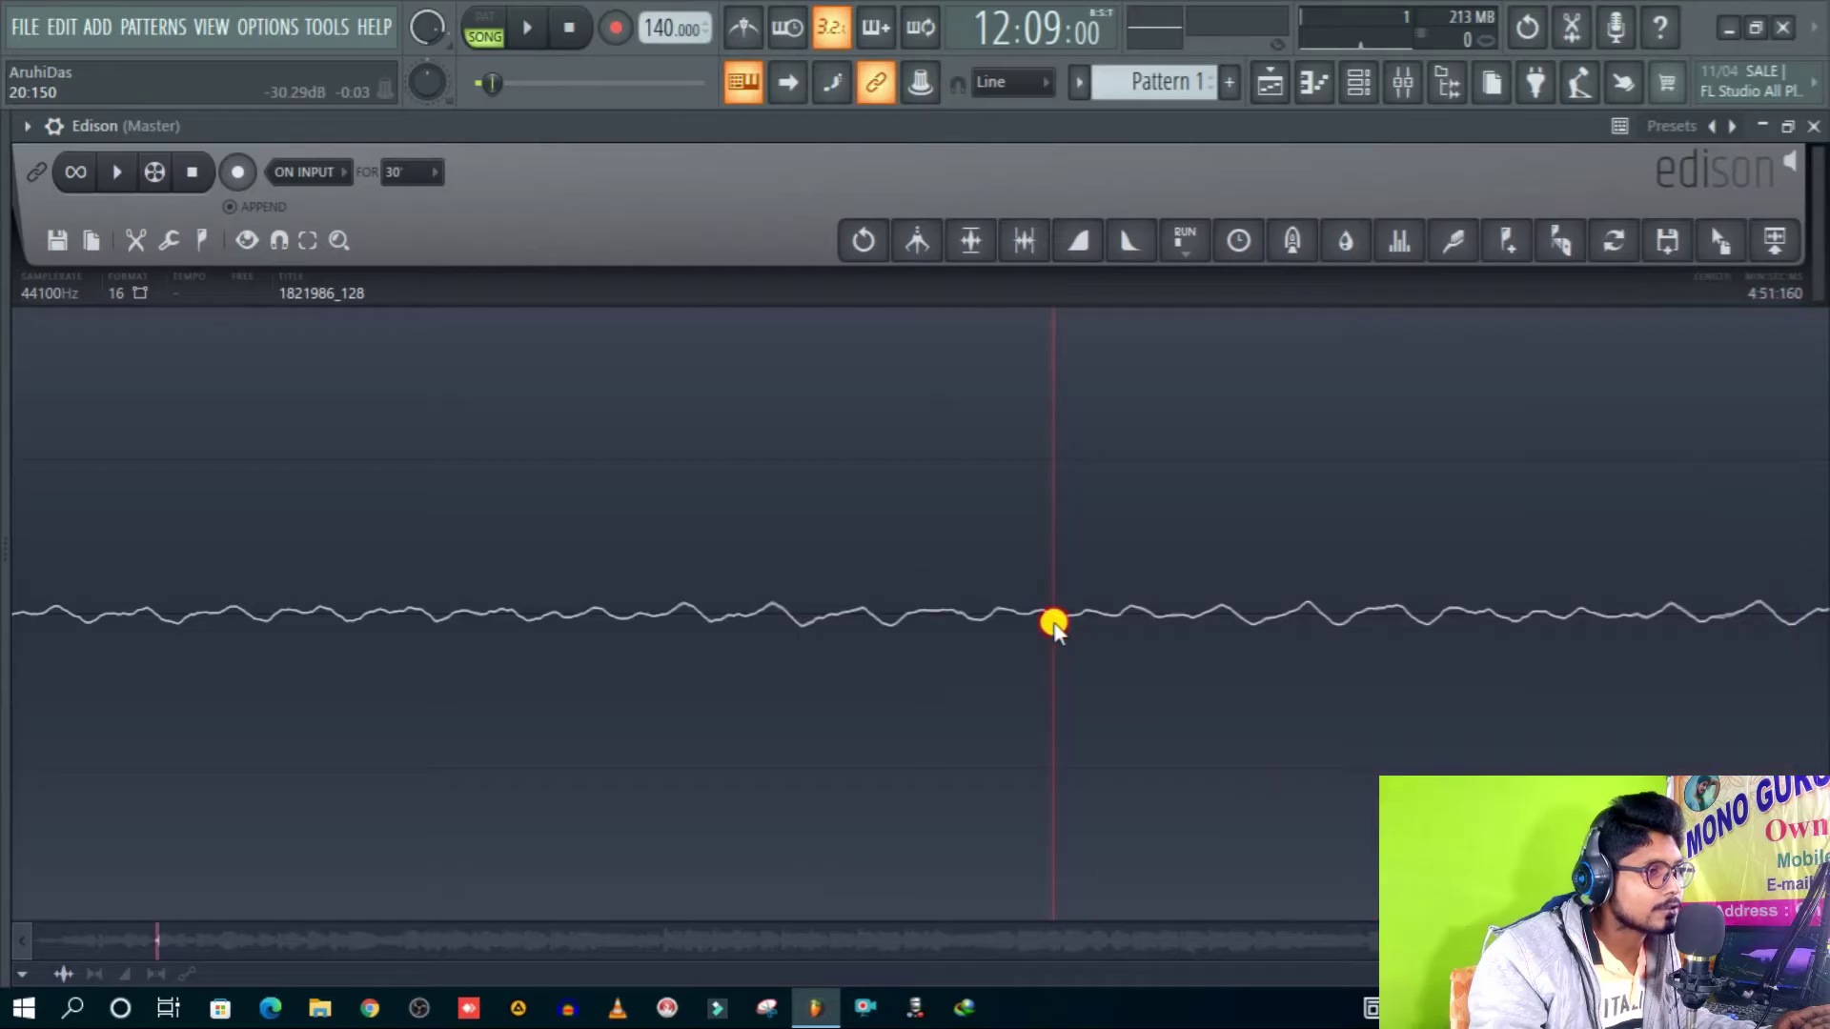
drag(949, 618, 1065, 629)
scroll(1137, 608, down, 6)
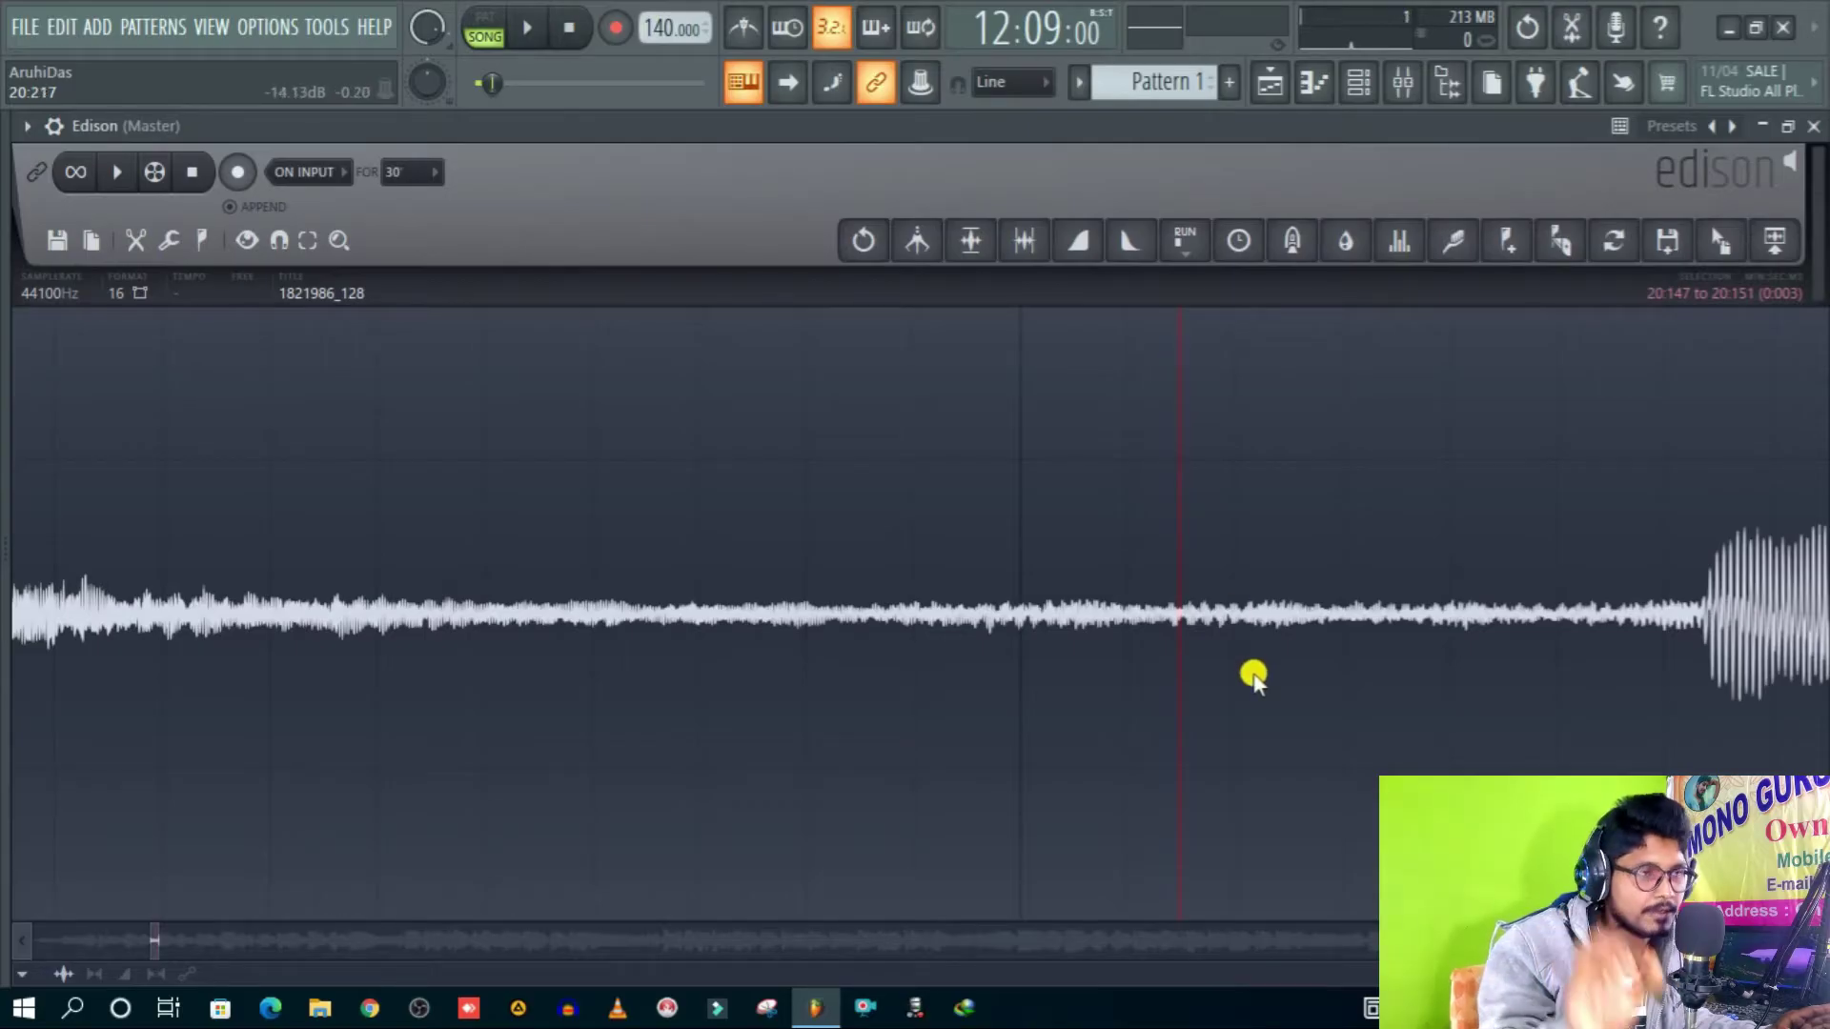
scroll(1254, 677, down, 2)
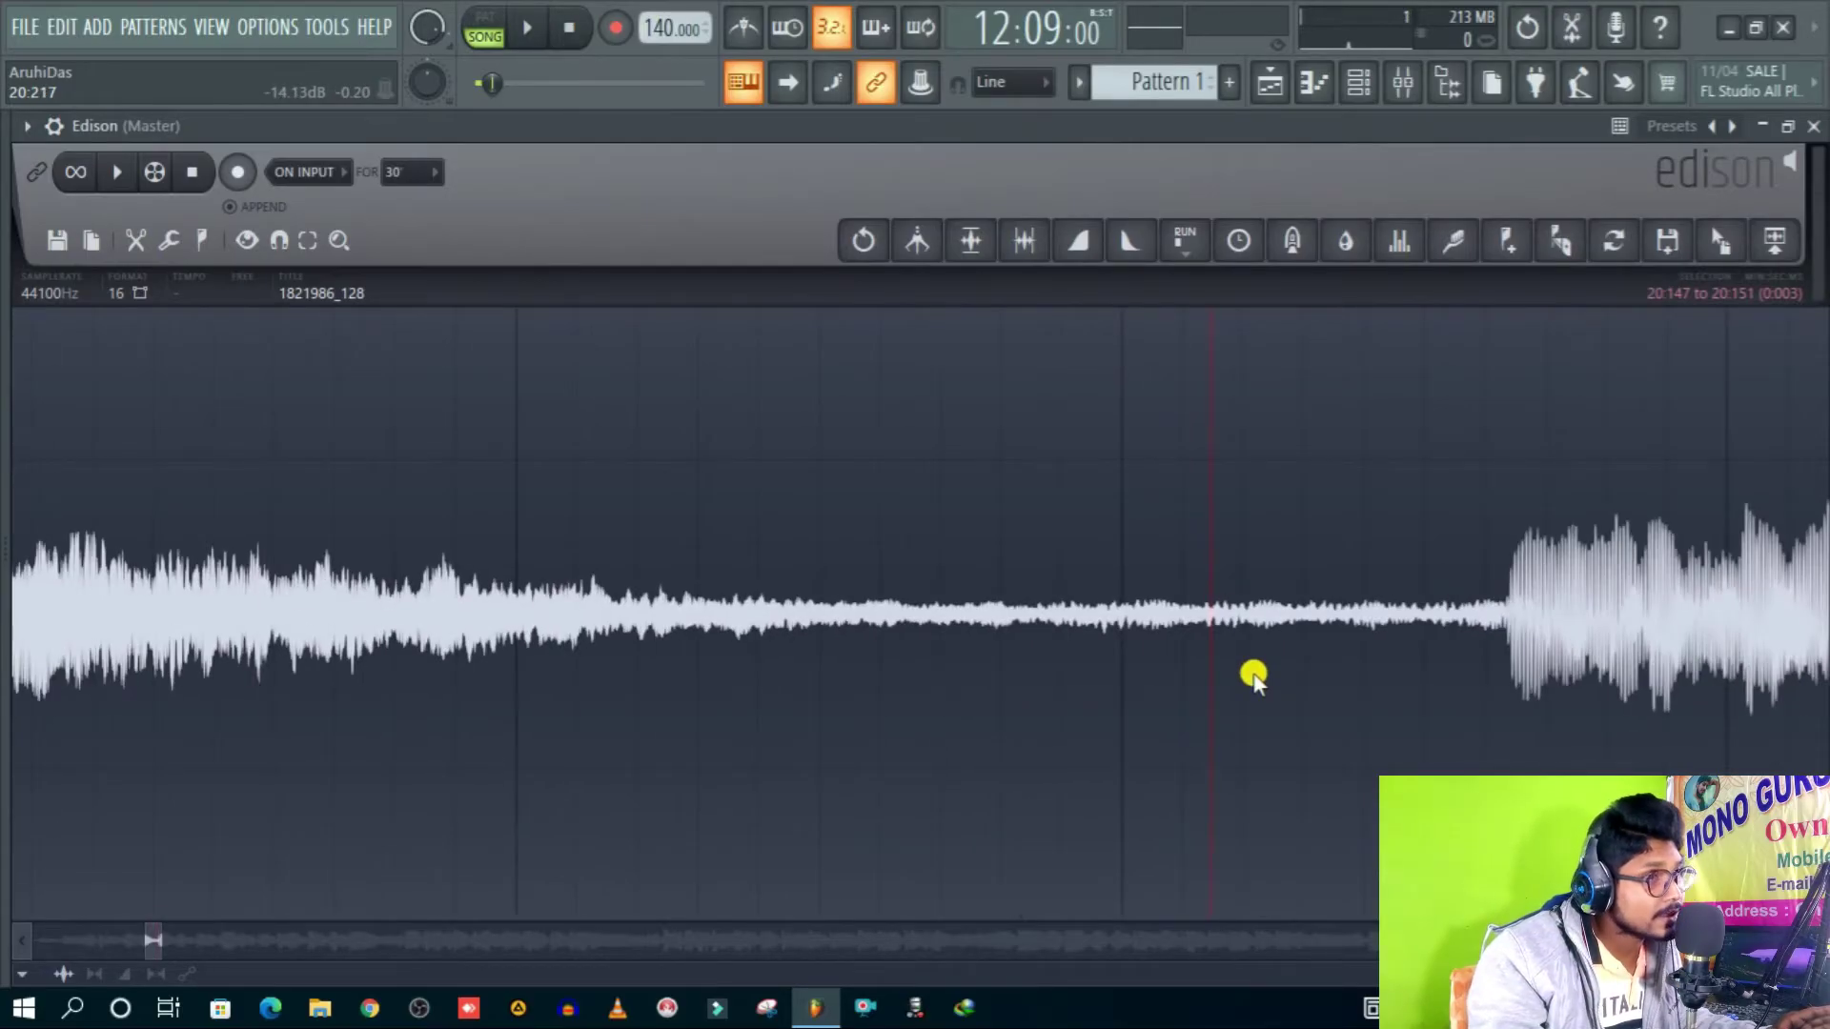
Step: Acquire a noise profile from the selected sample with the Clean up (denoise) tool
click(1447, 236)
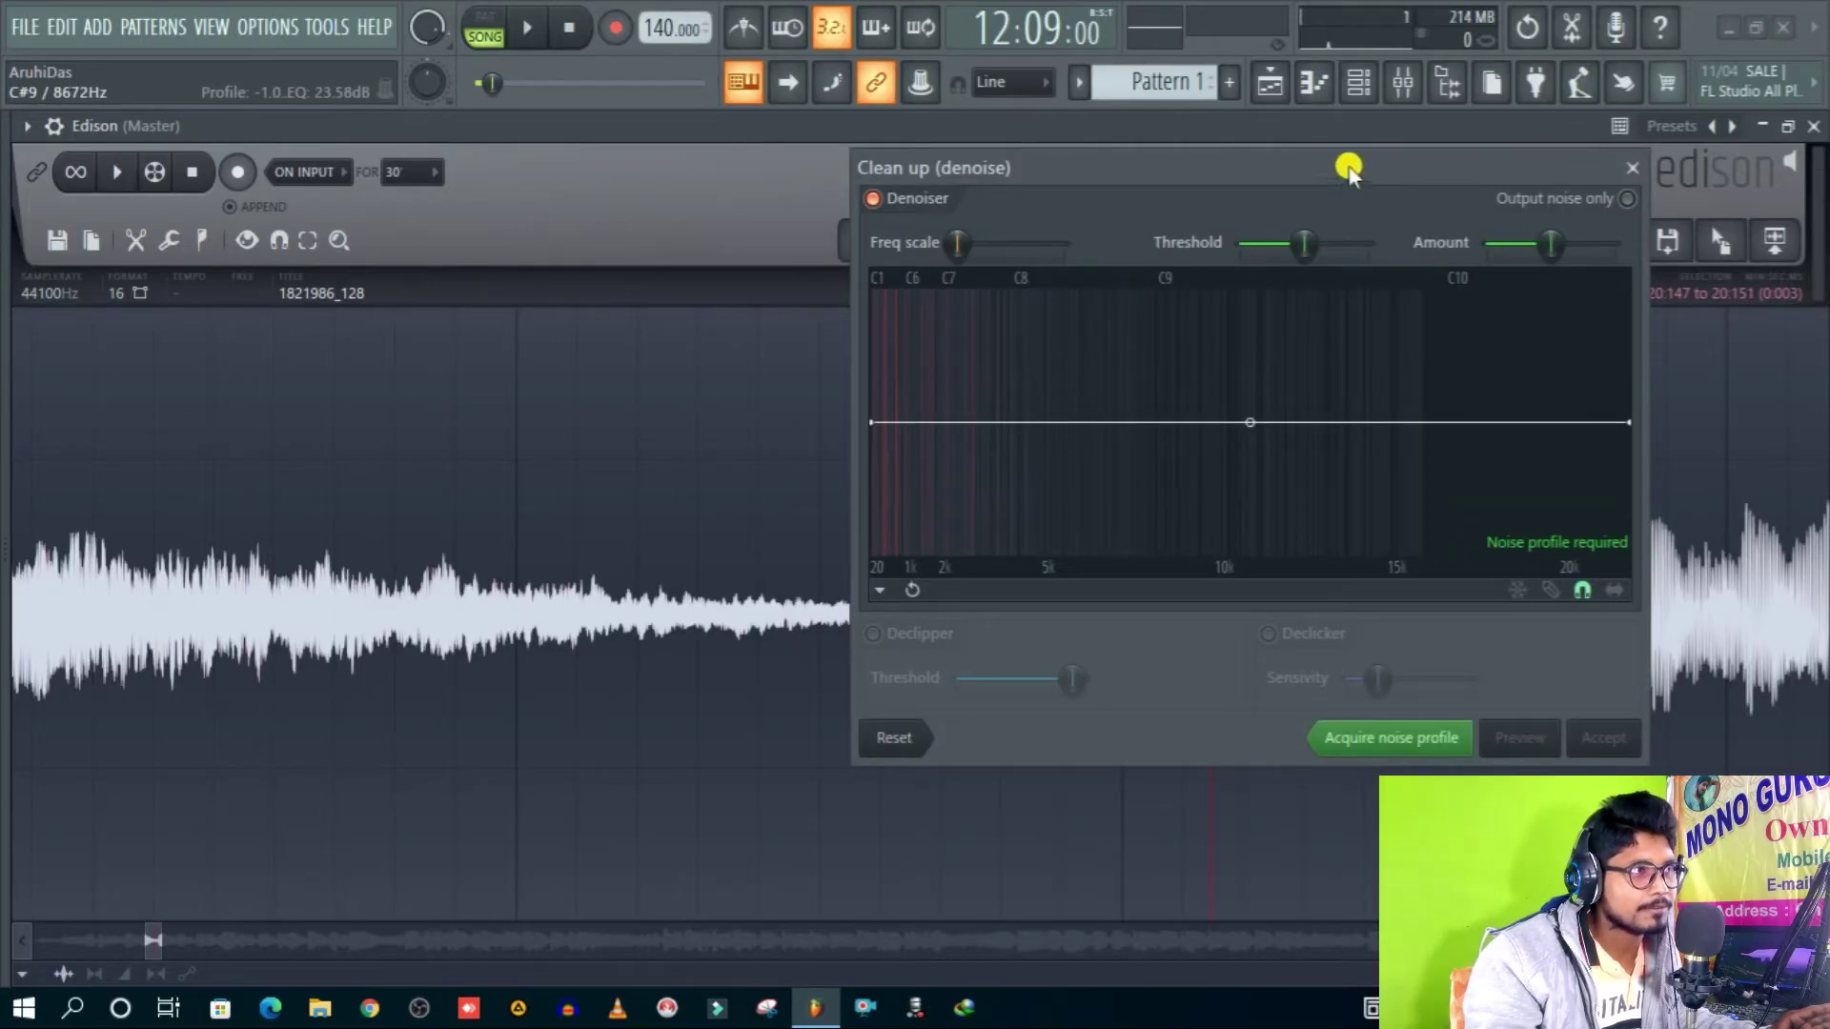
drag(1348, 168, 1163, 225)
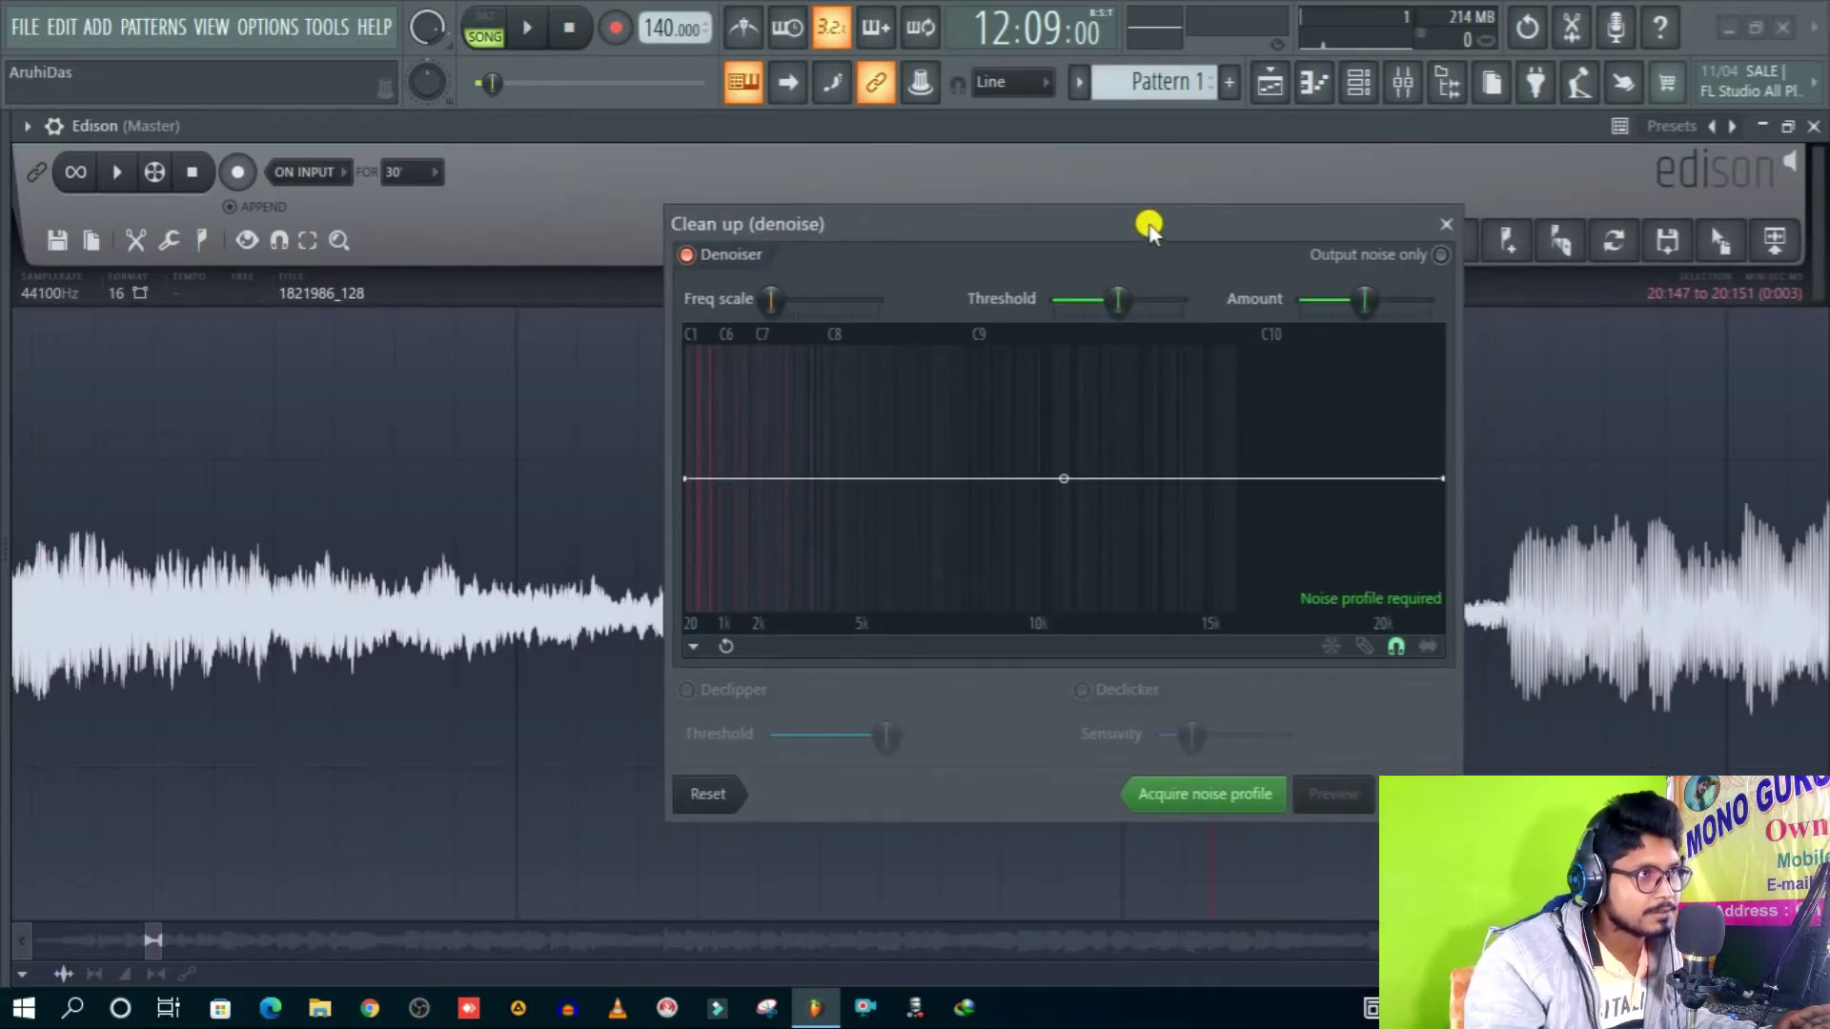
mouse_move(1151, 225)
mouse_down()
mouse_move(1226, 298)
mouse_move(1150, 240)
mouse_up()
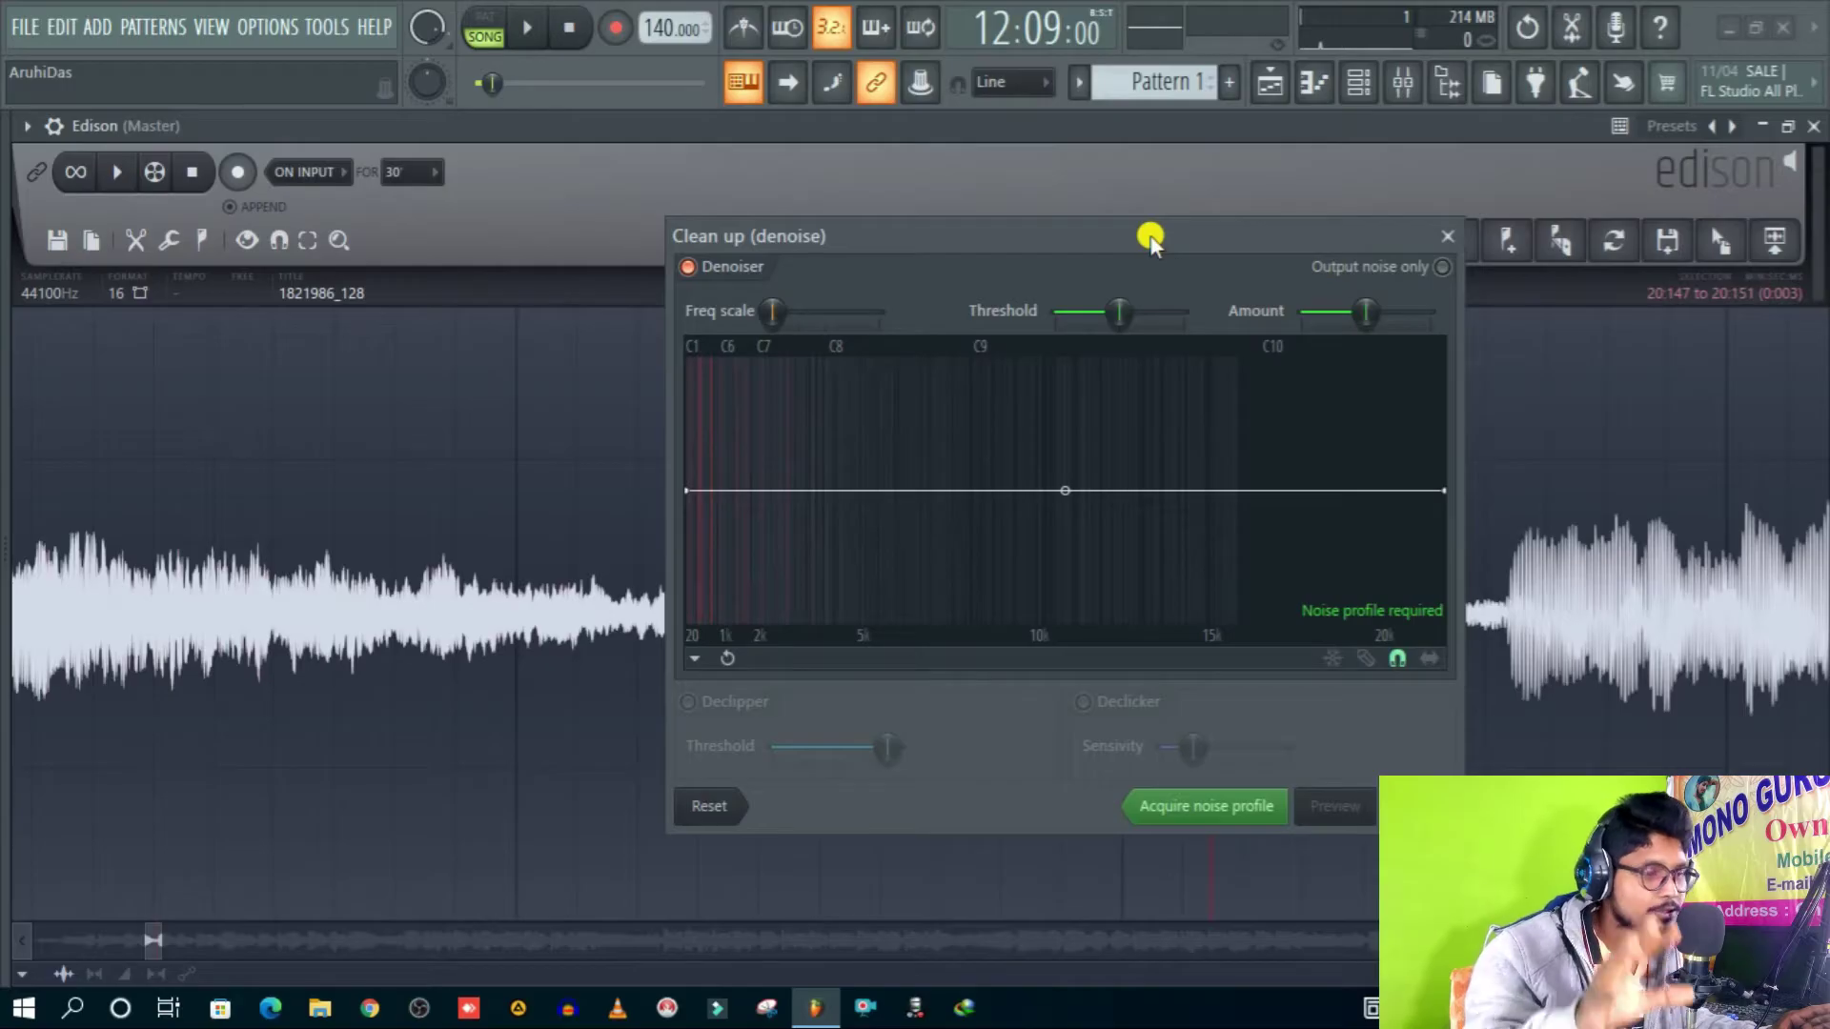
click(1207, 810)
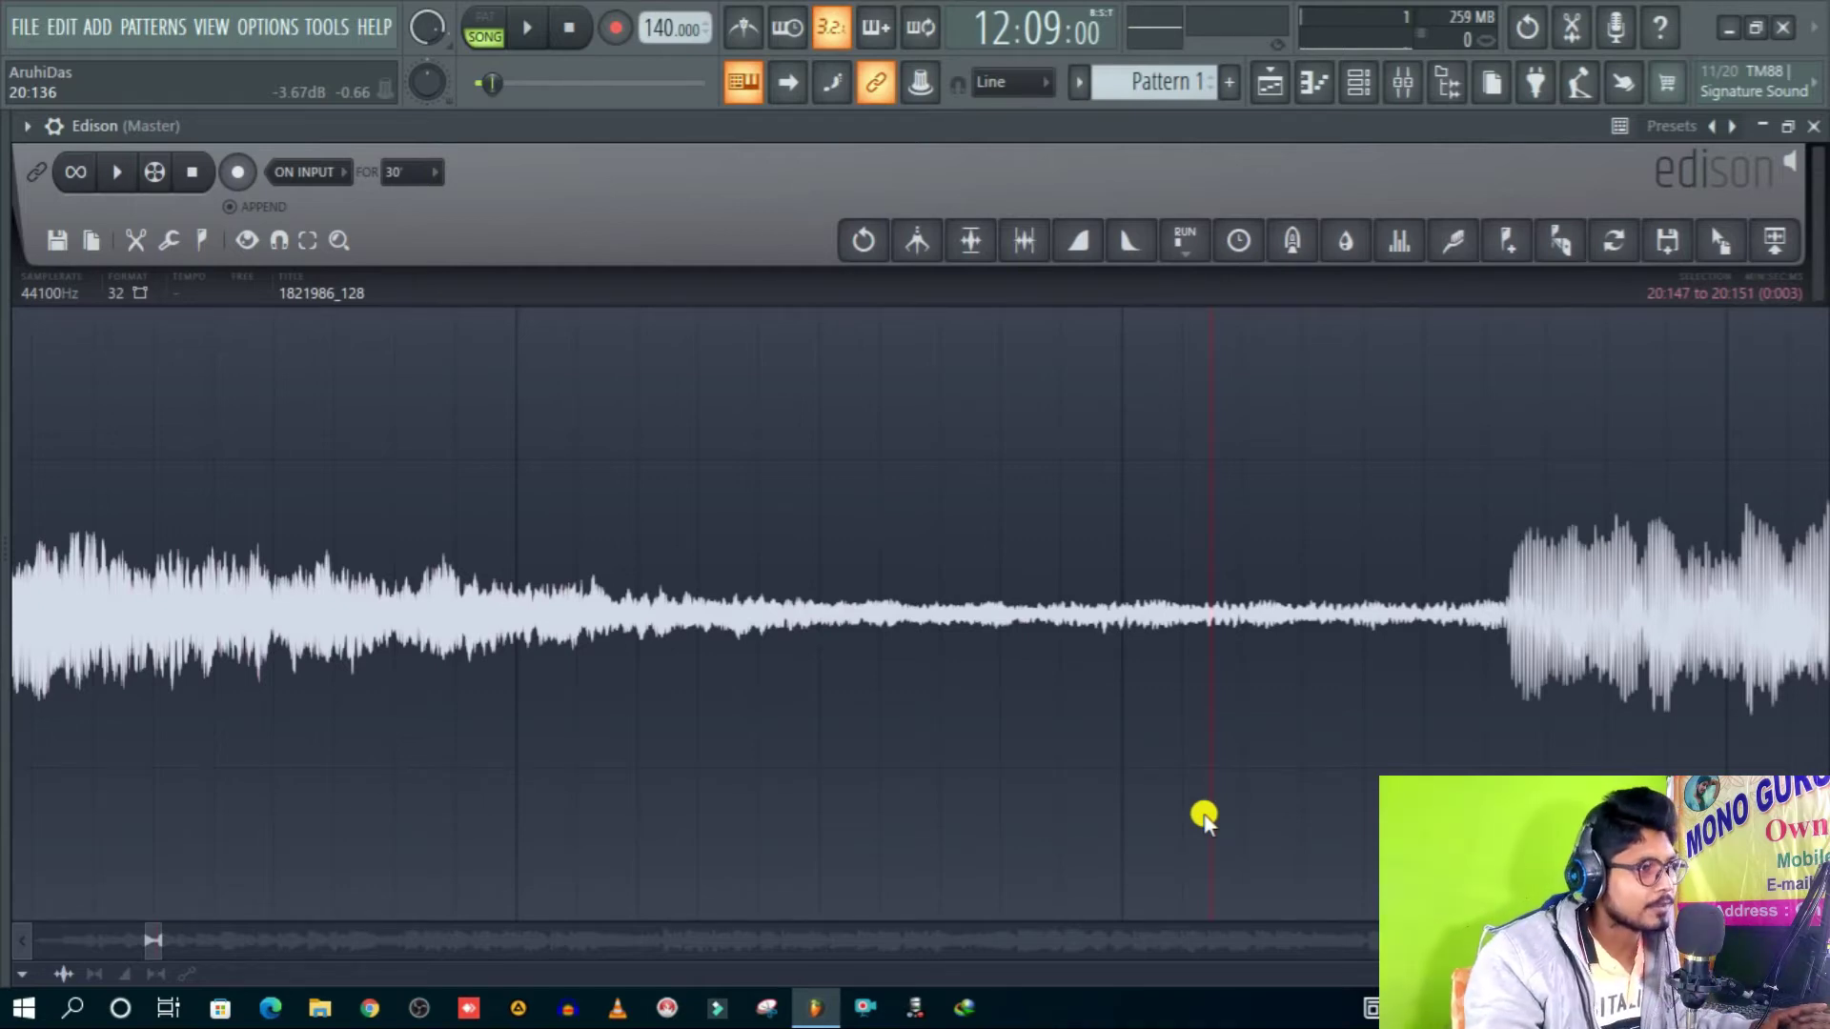
Step: Select the entire recording and apply the denoiser to it, leaving its threshold and amount at their defaults
scroll(1160, 616, down, 5)
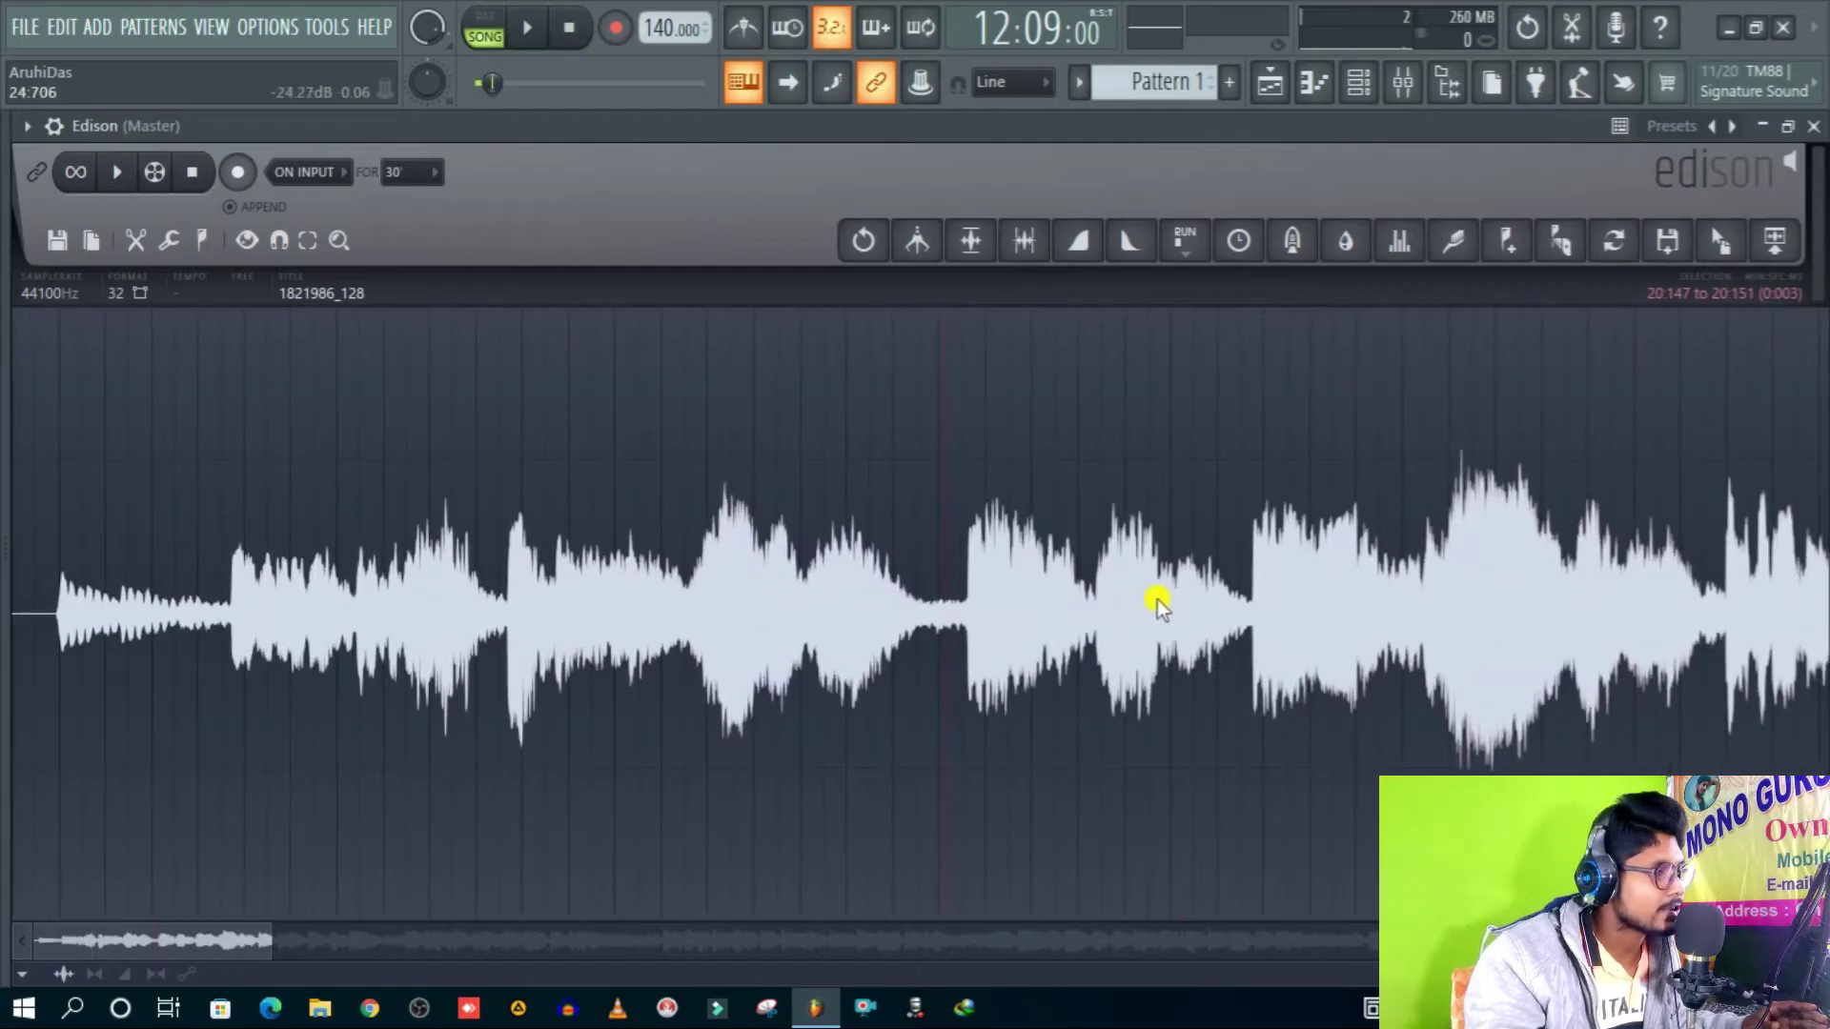
scroll(1155, 591, down, 5)
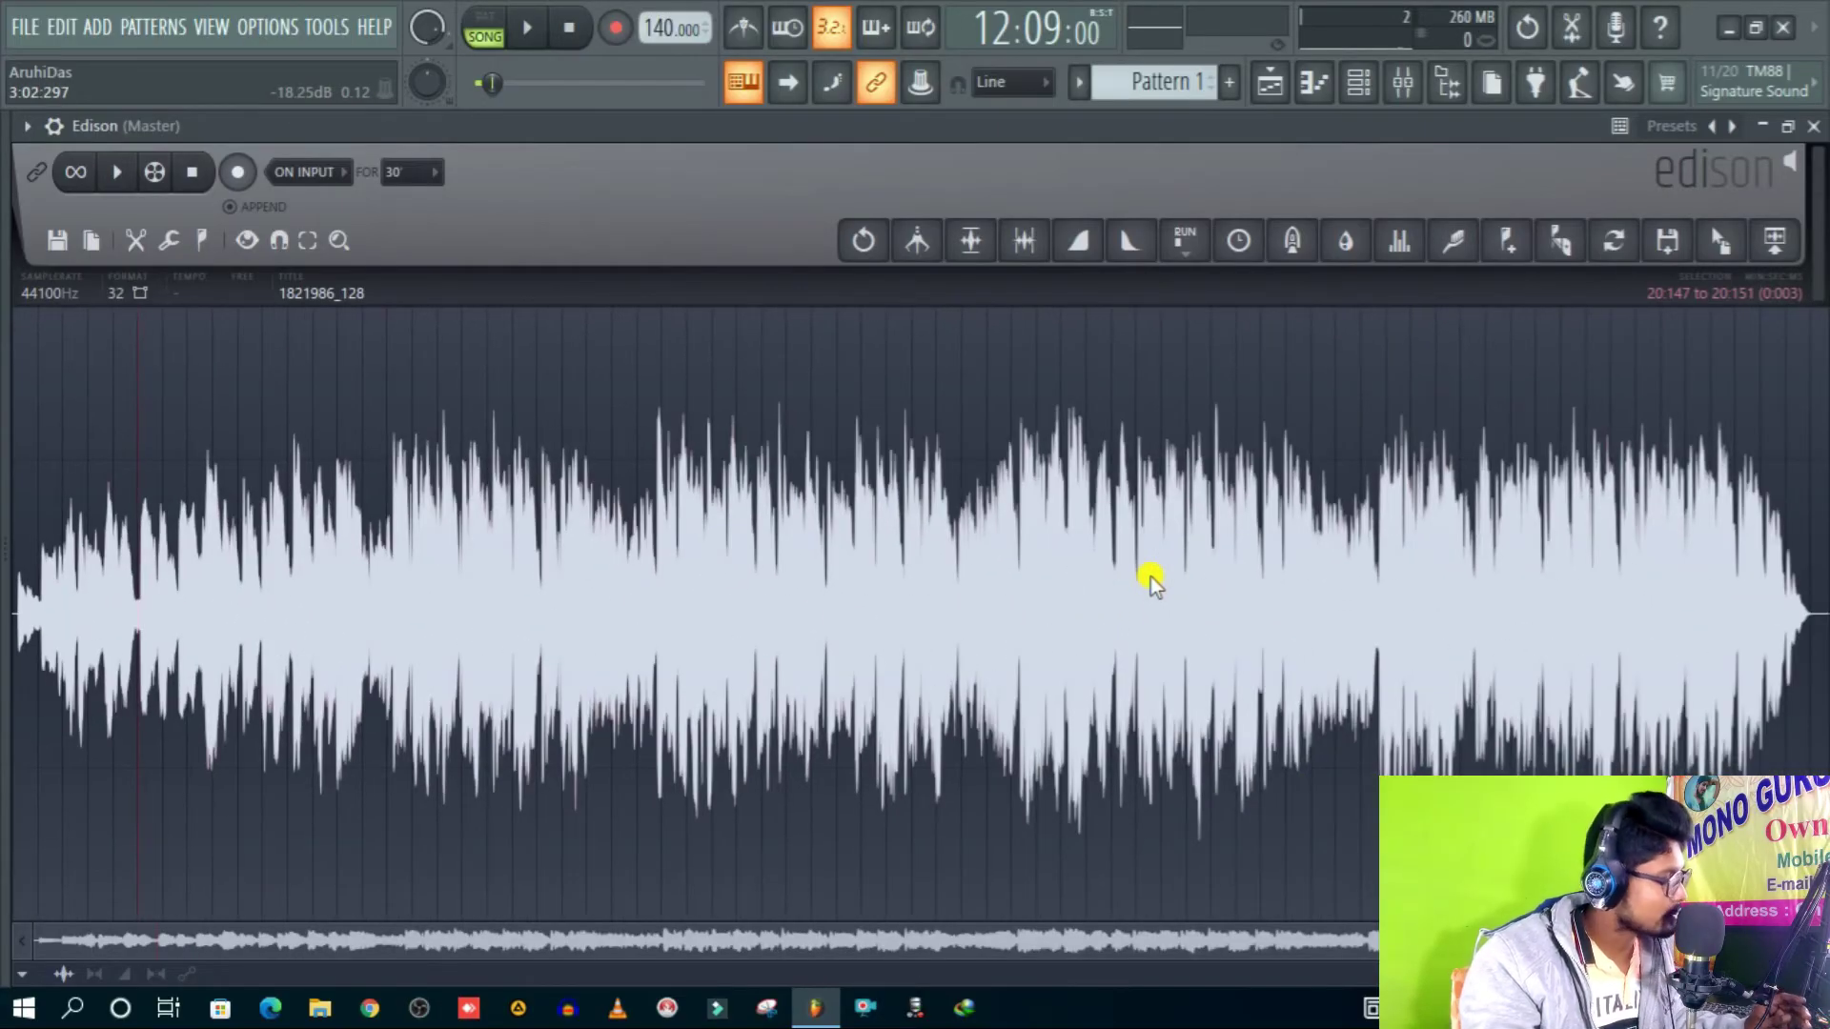
key(ctrl+a)
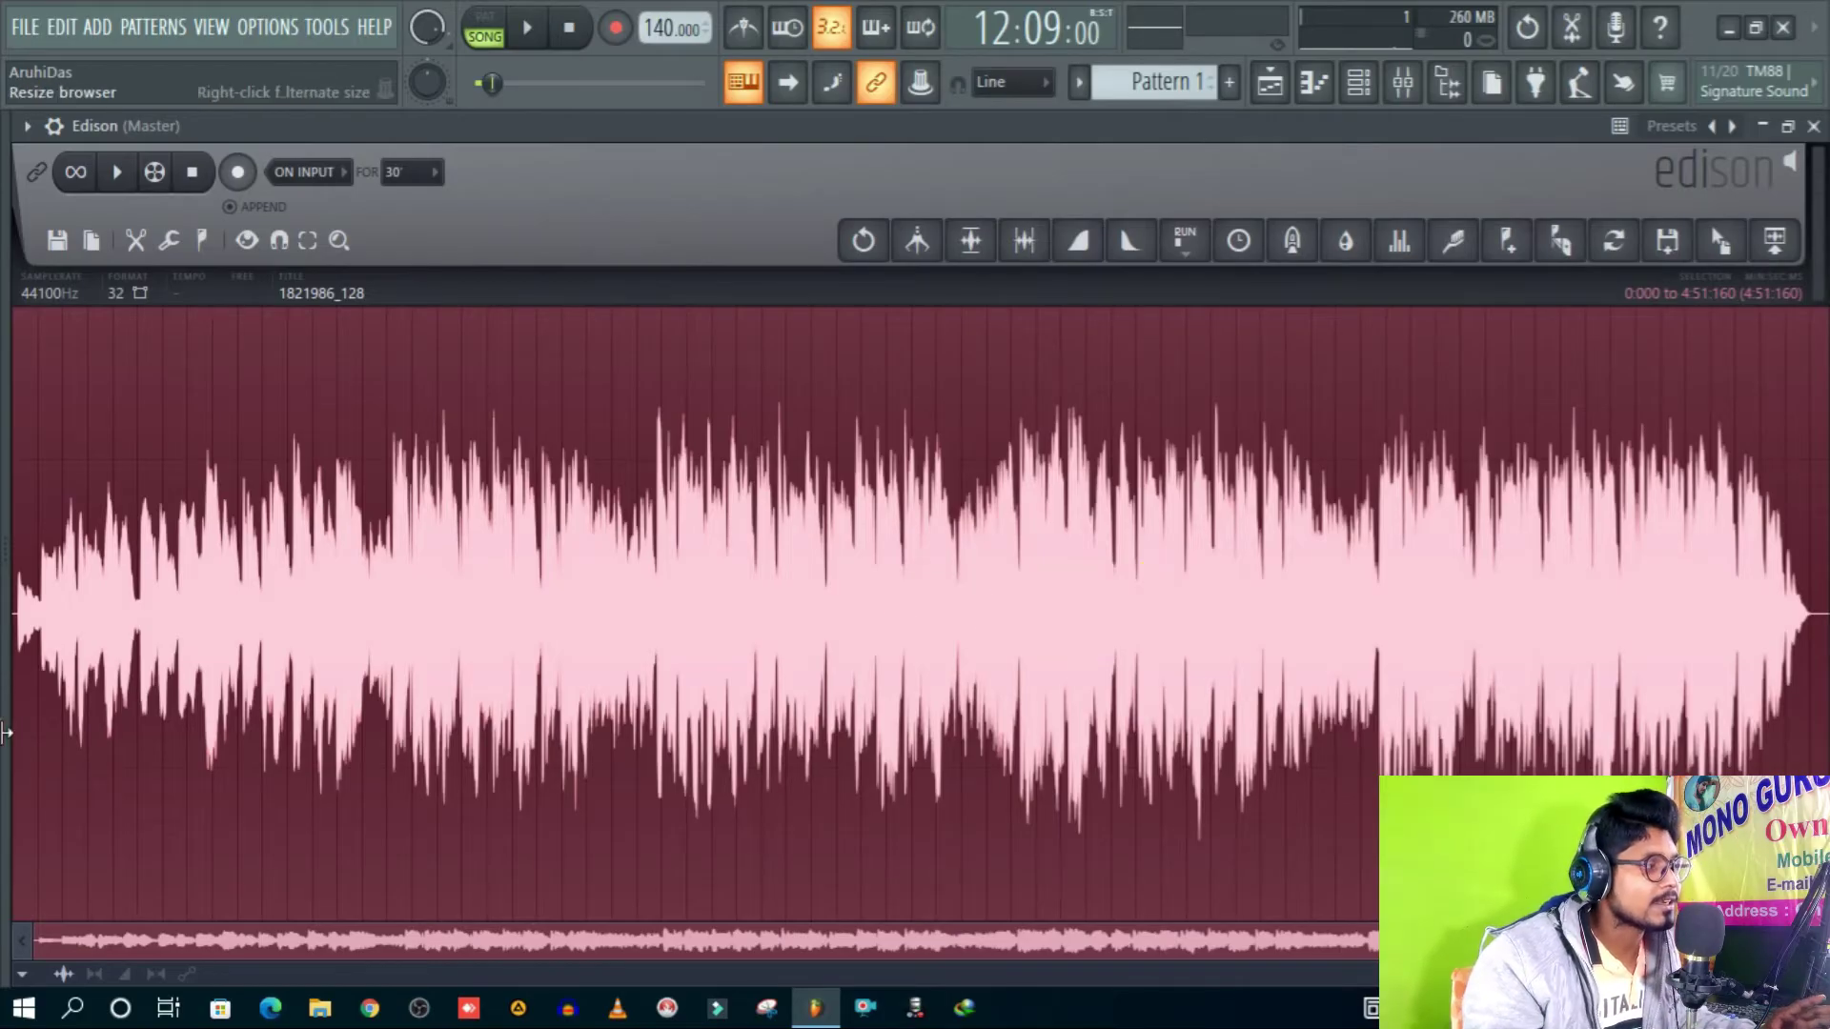
click(1452, 244)
drag(1092, 234, 1156, 245)
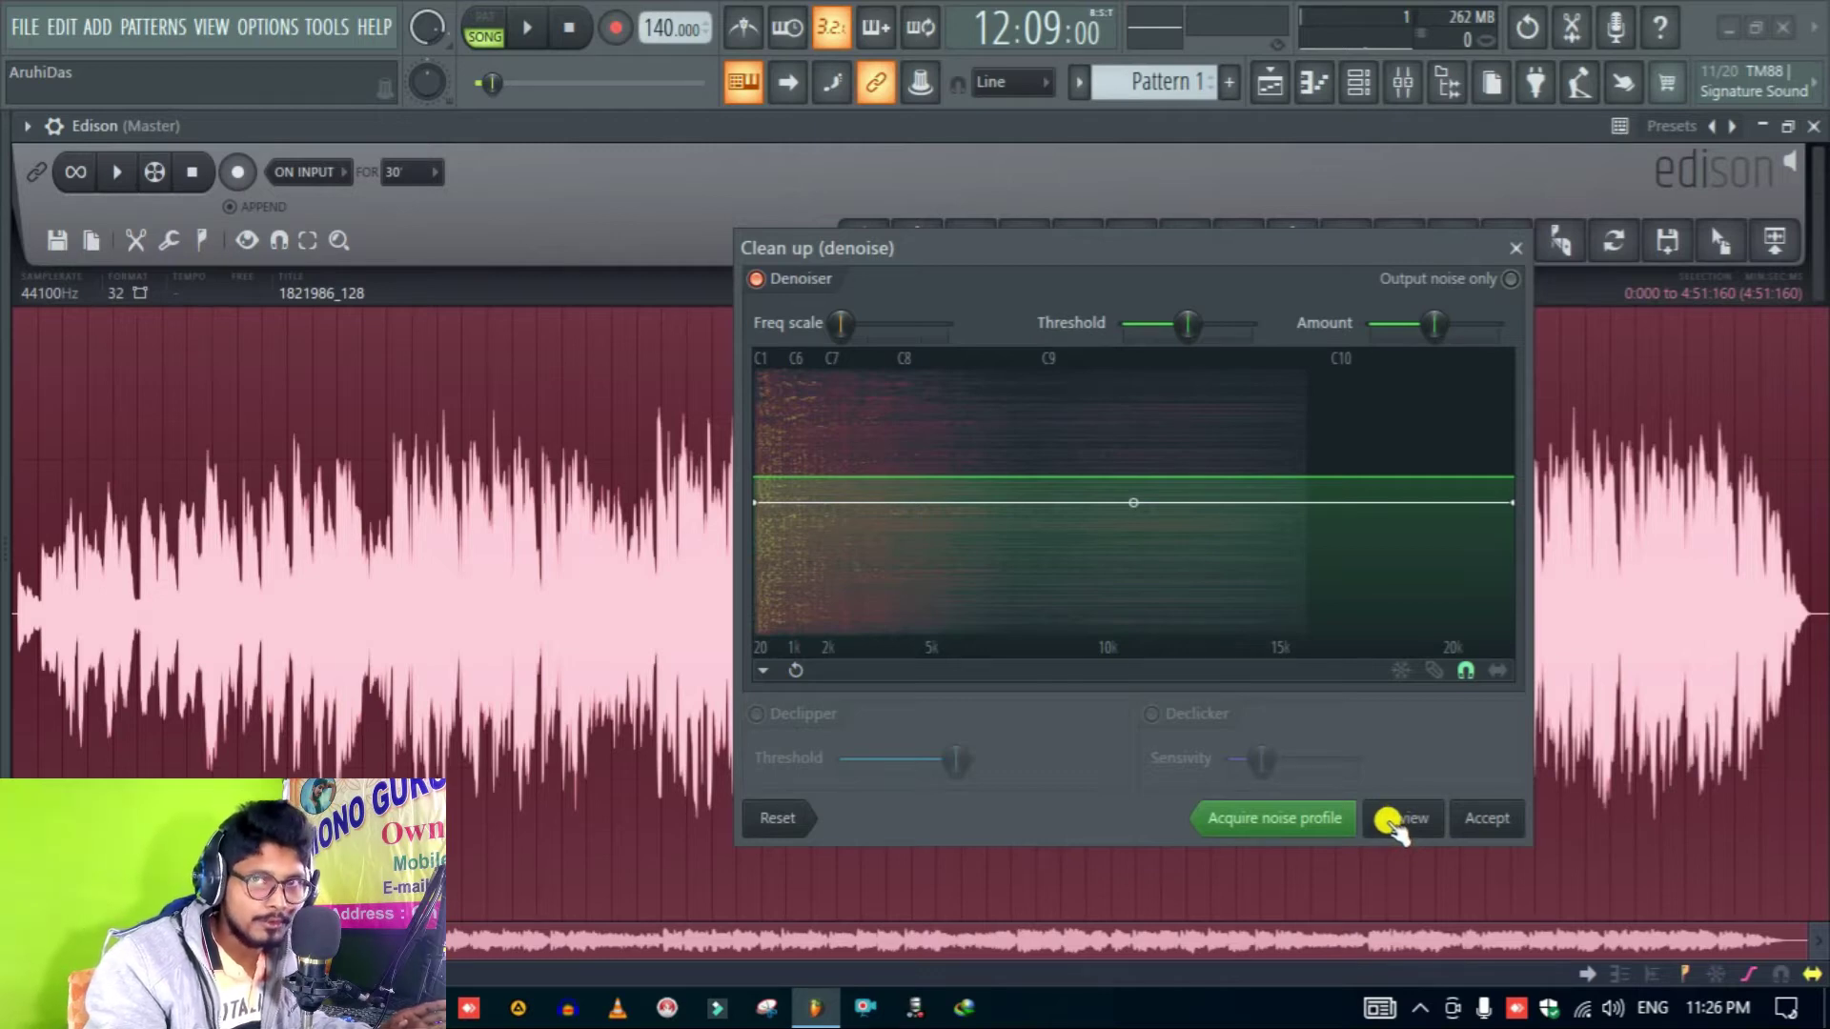
click(1490, 820)
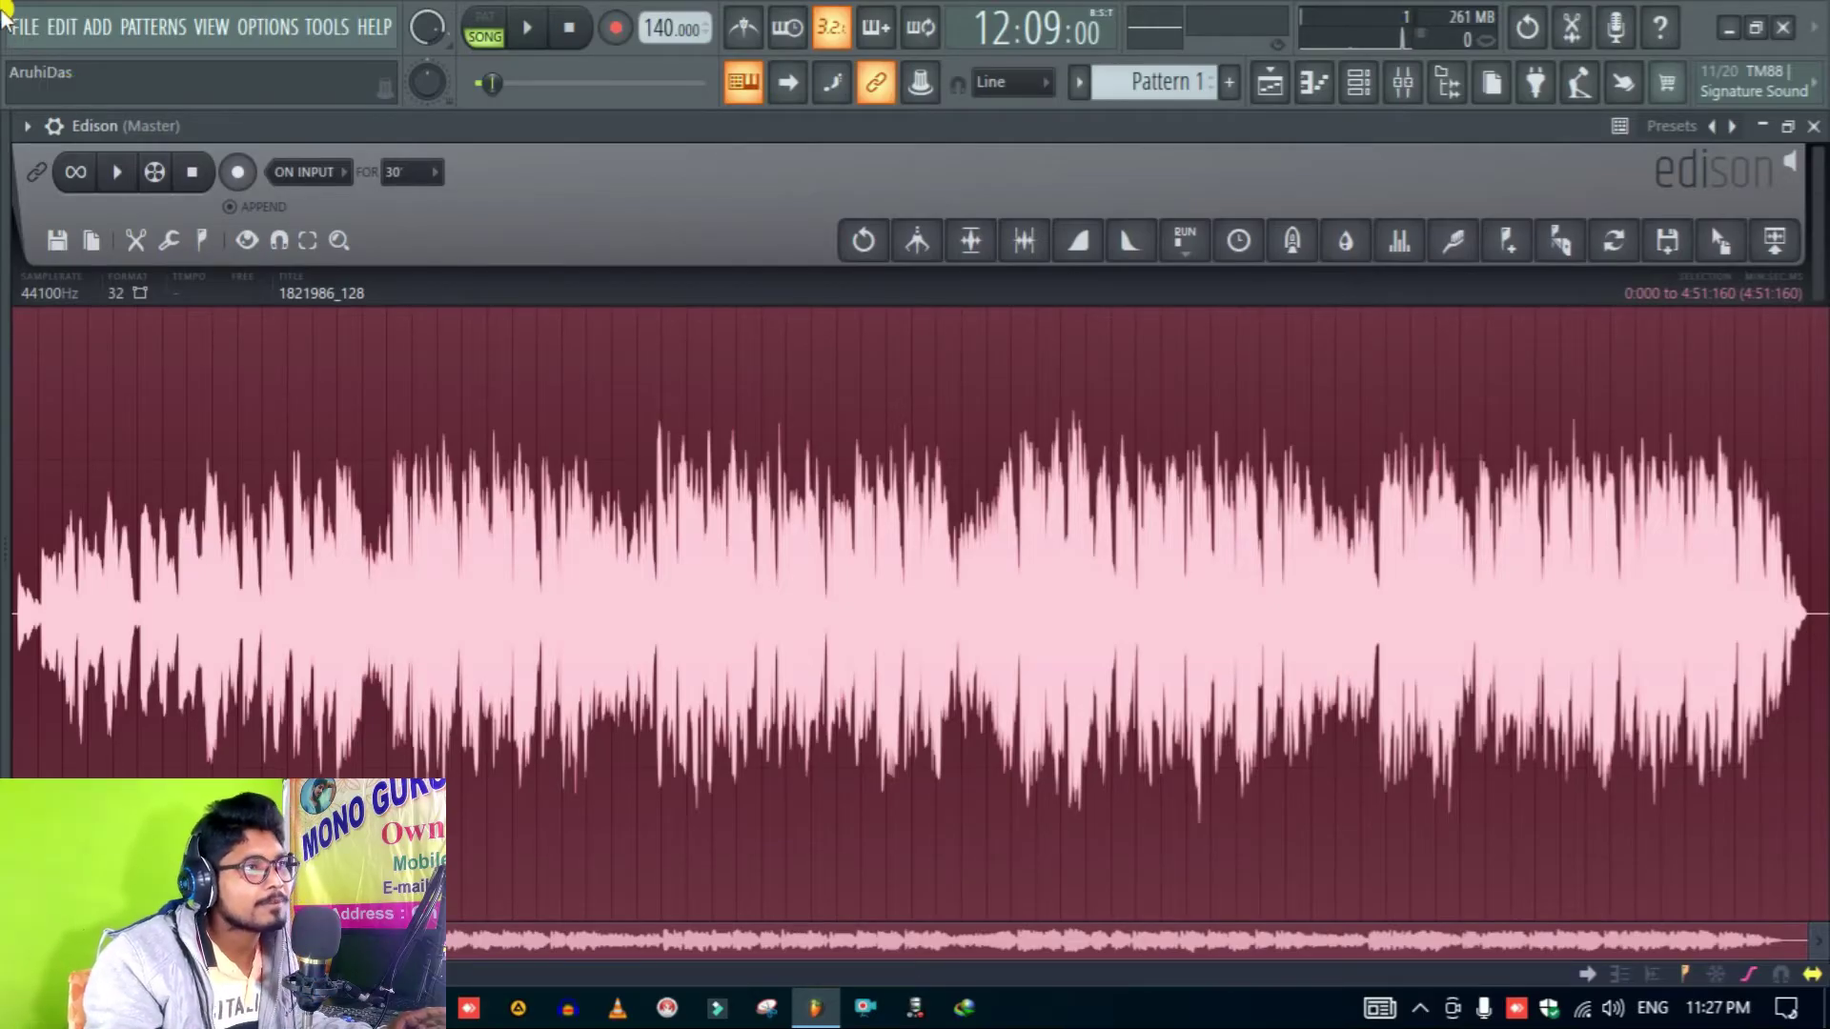
Step: Restore Edison to a floating window, move it aside and close the 1821986_128 channel settings
click(1785, 124)
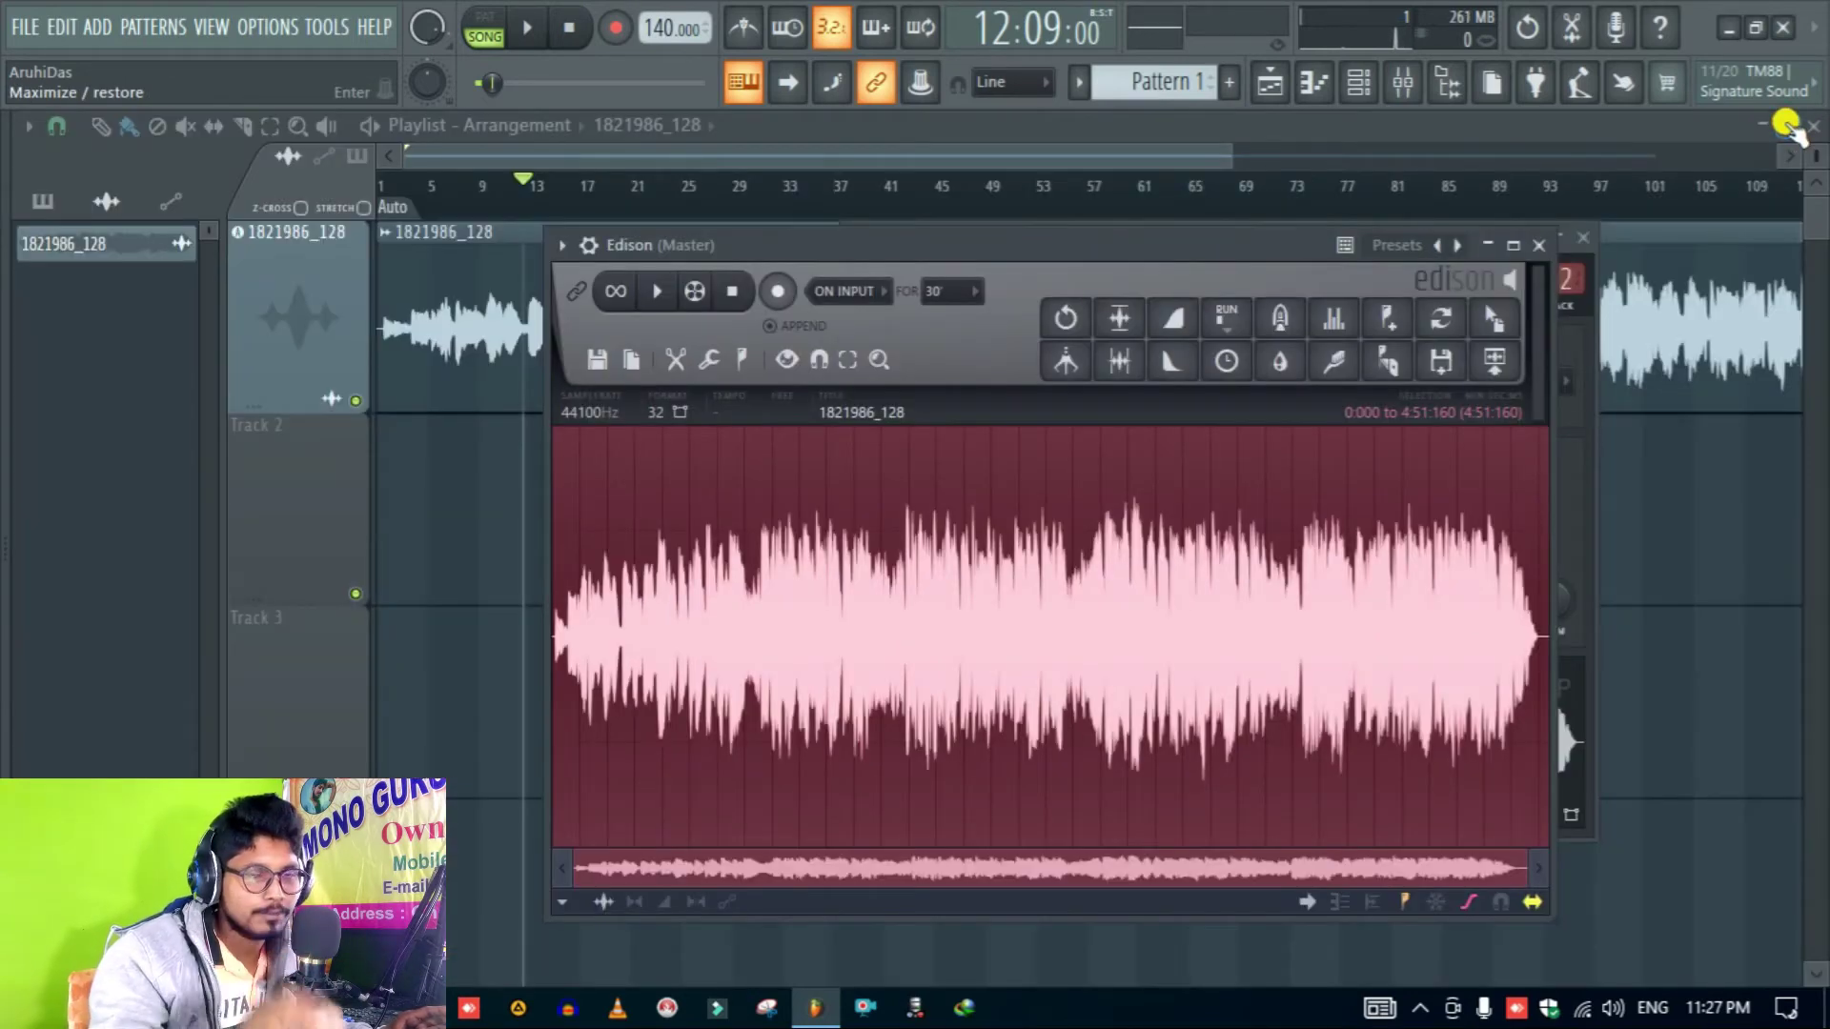
drag(1097, 239, 1441, 364)
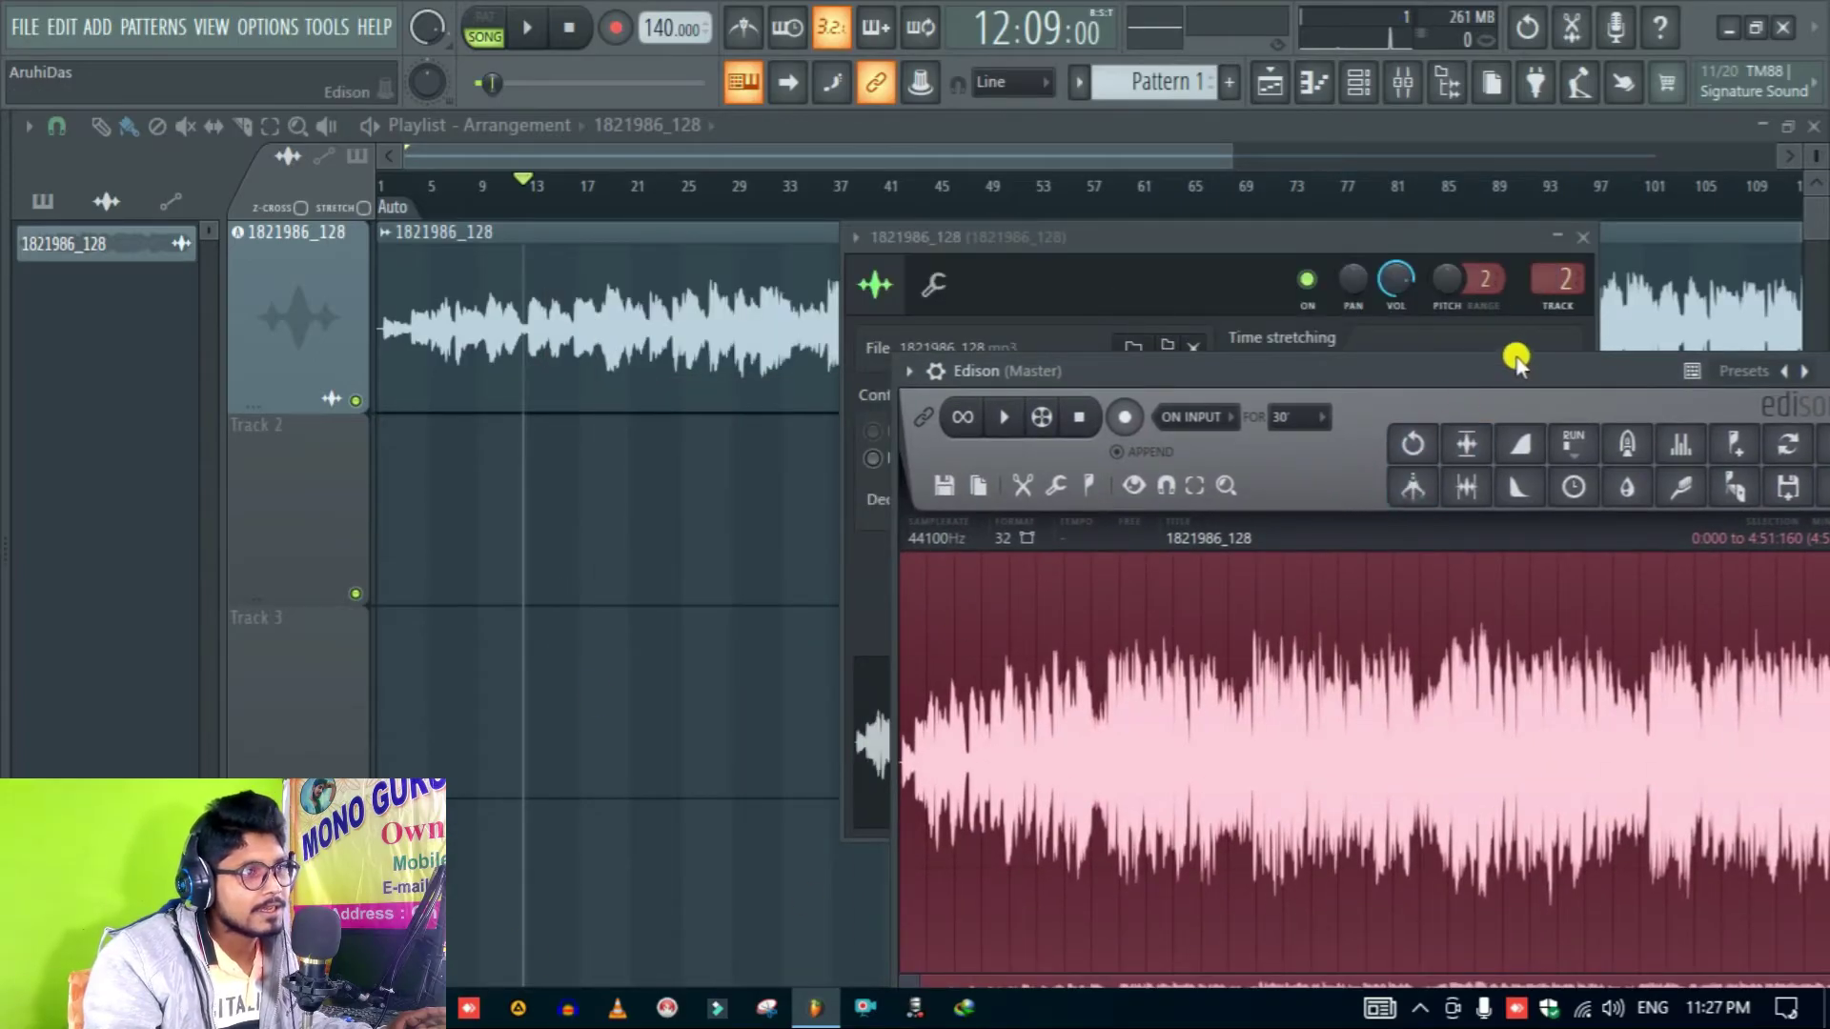
drag(1283, 235, 678, 236)
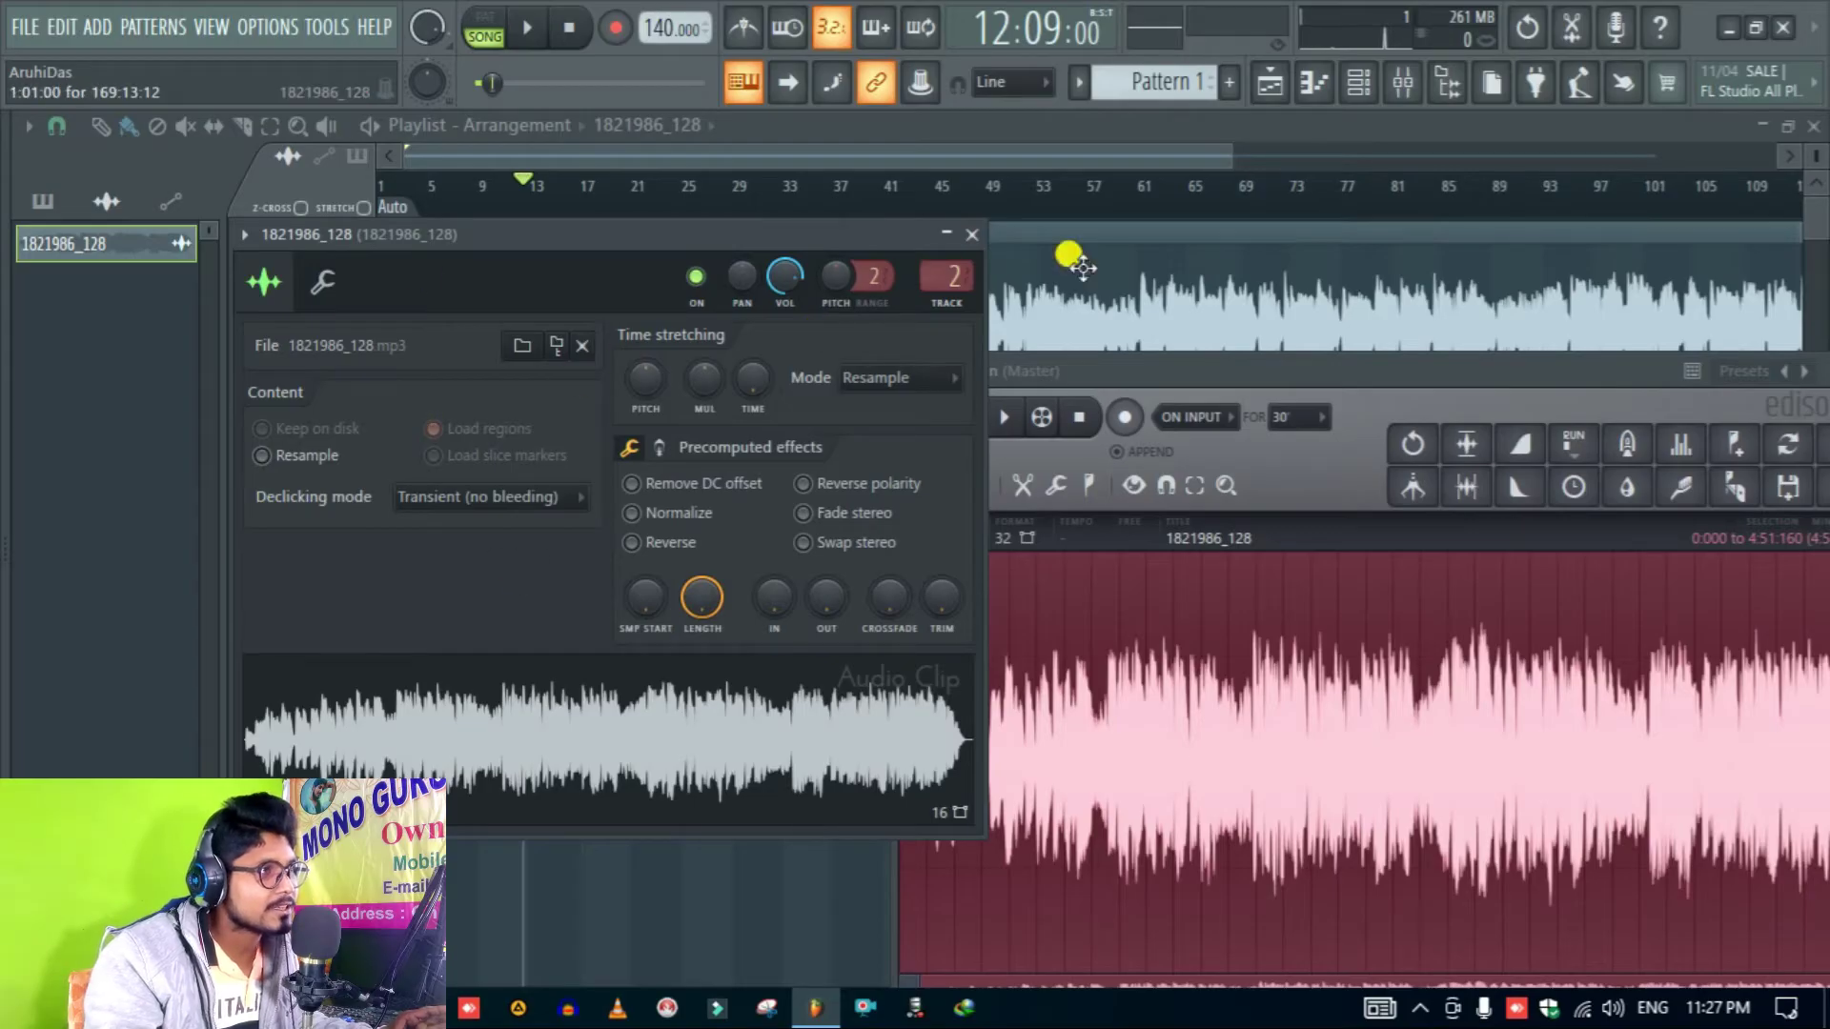
click(977, 235)
Step: Transfer the denoised audio from Edison to Track 2 of the playlist as an audio track
drag(1495, 380, 489, 497)
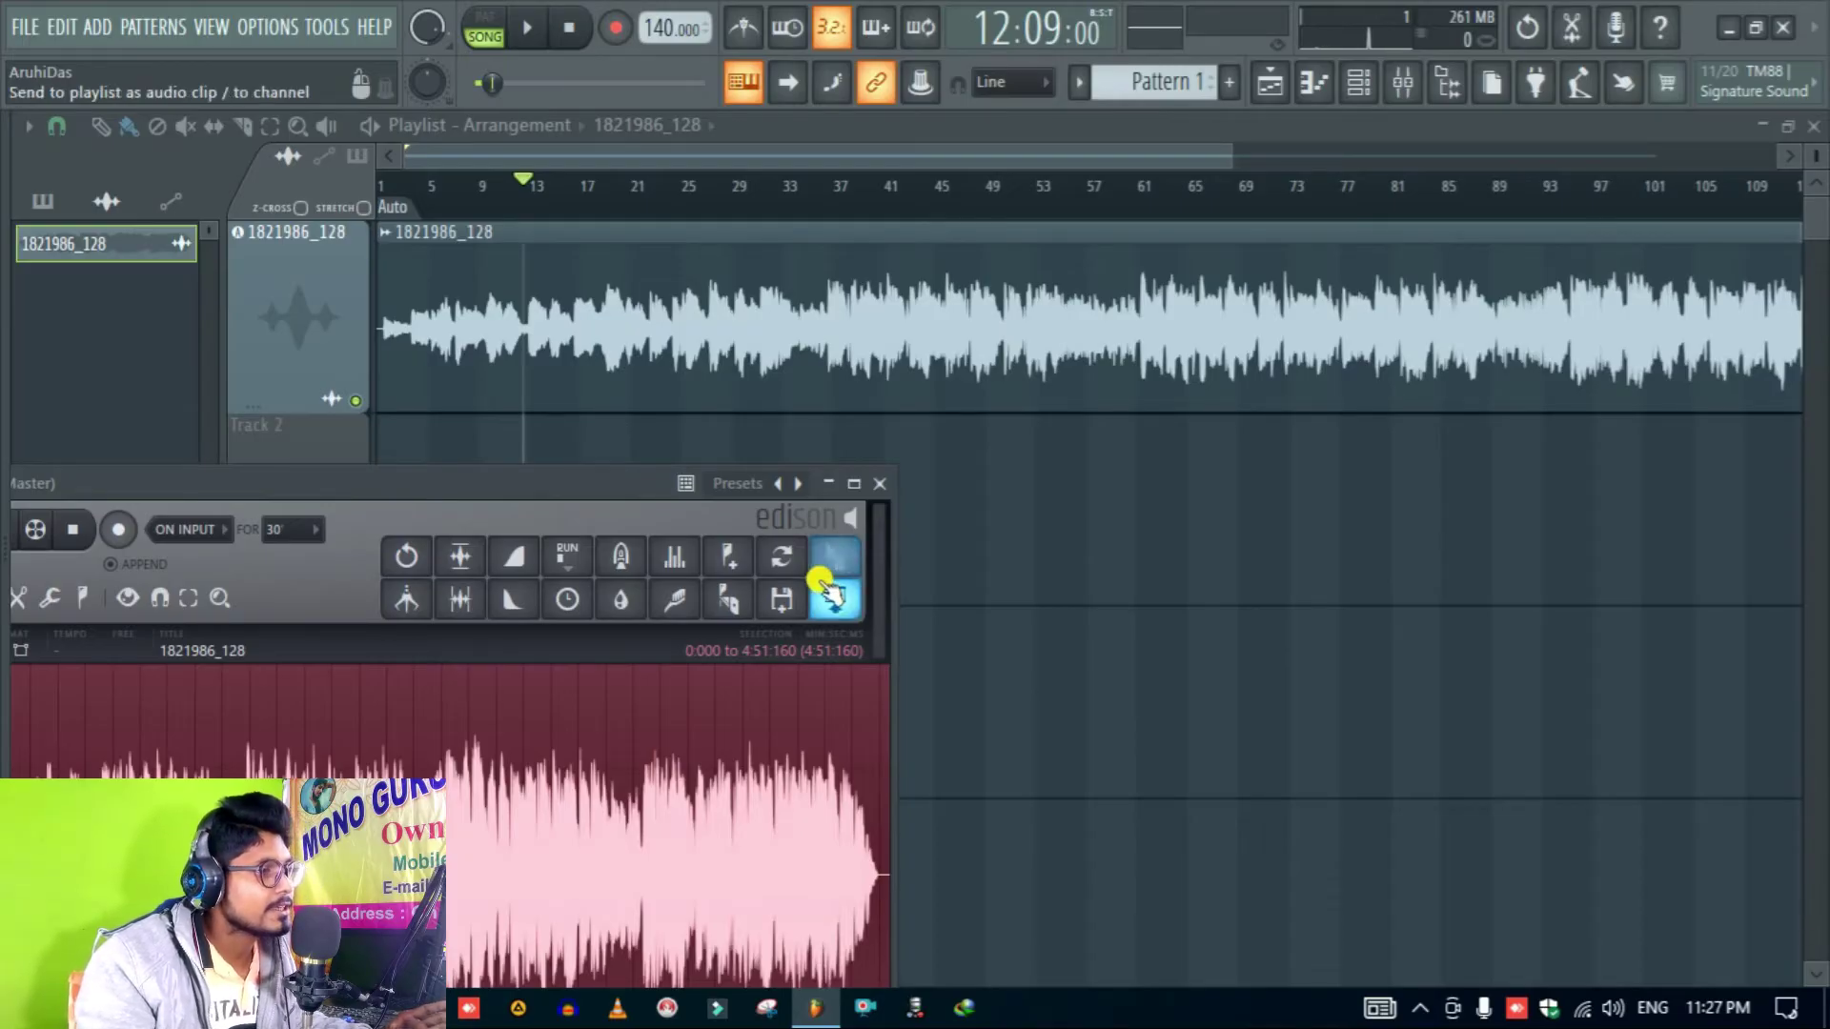
drag(834, 572, 324, 586)
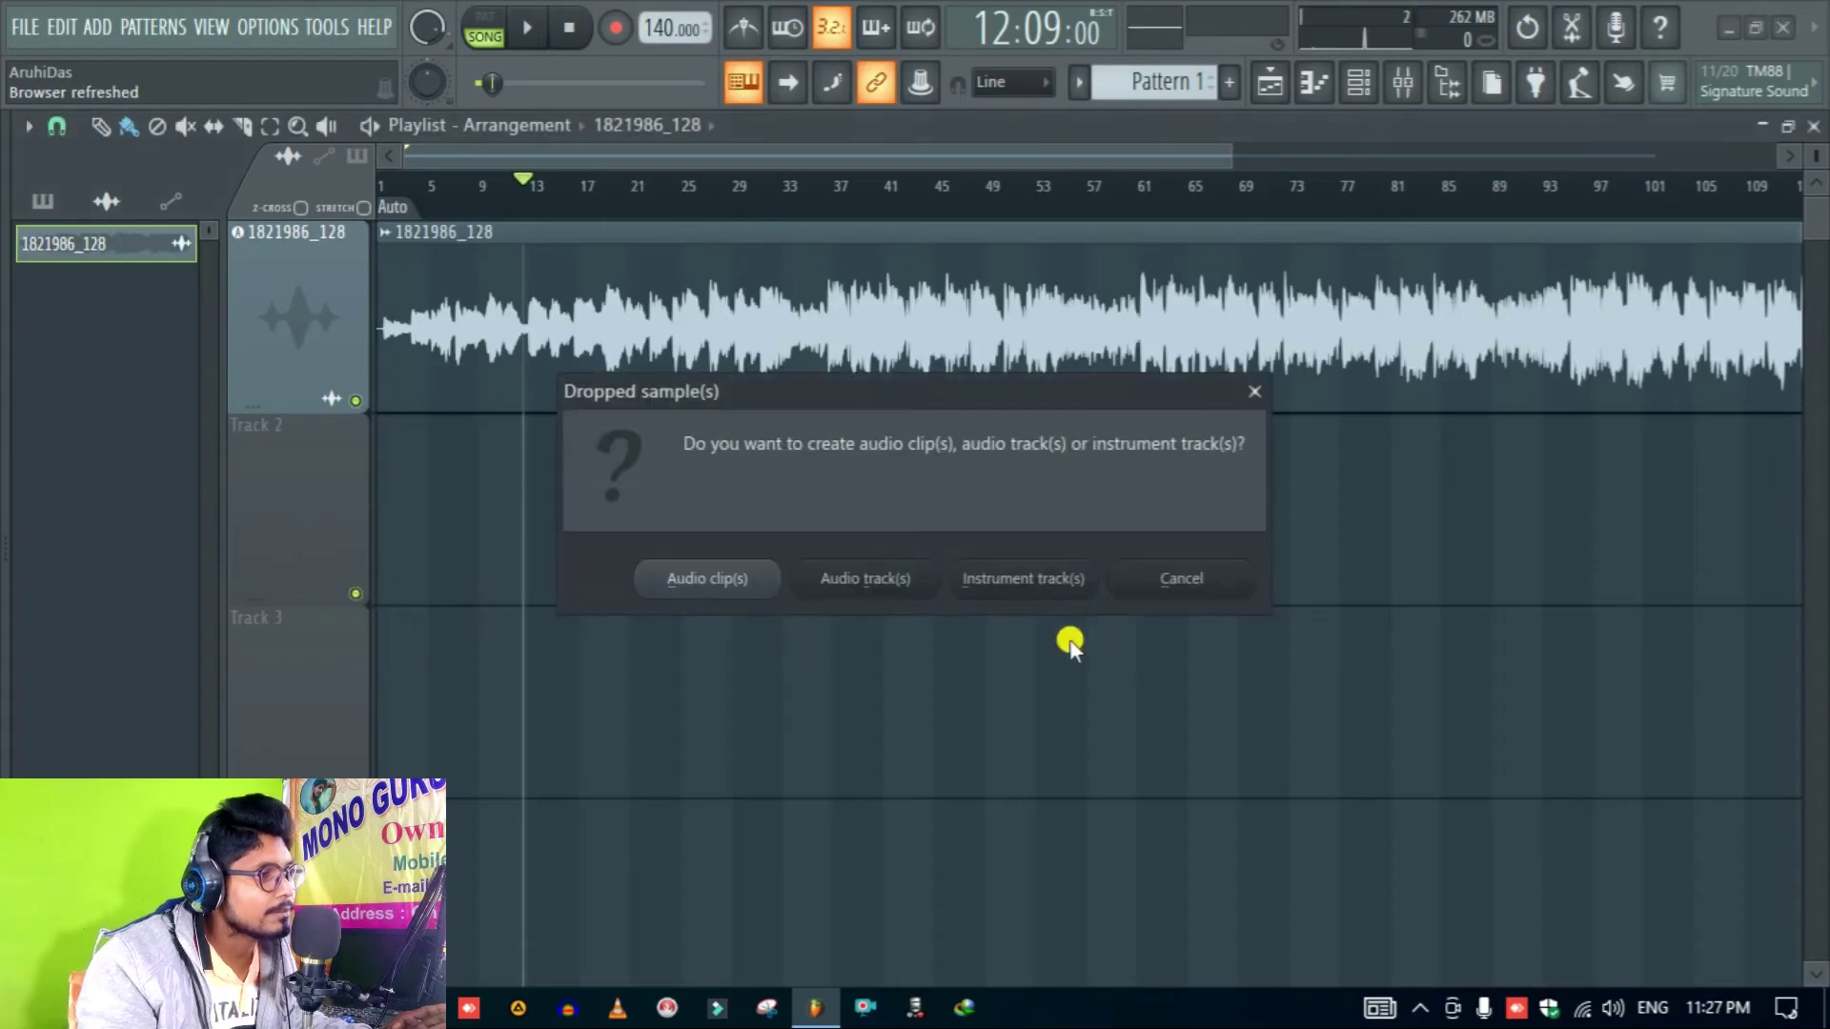
click(861, 572)
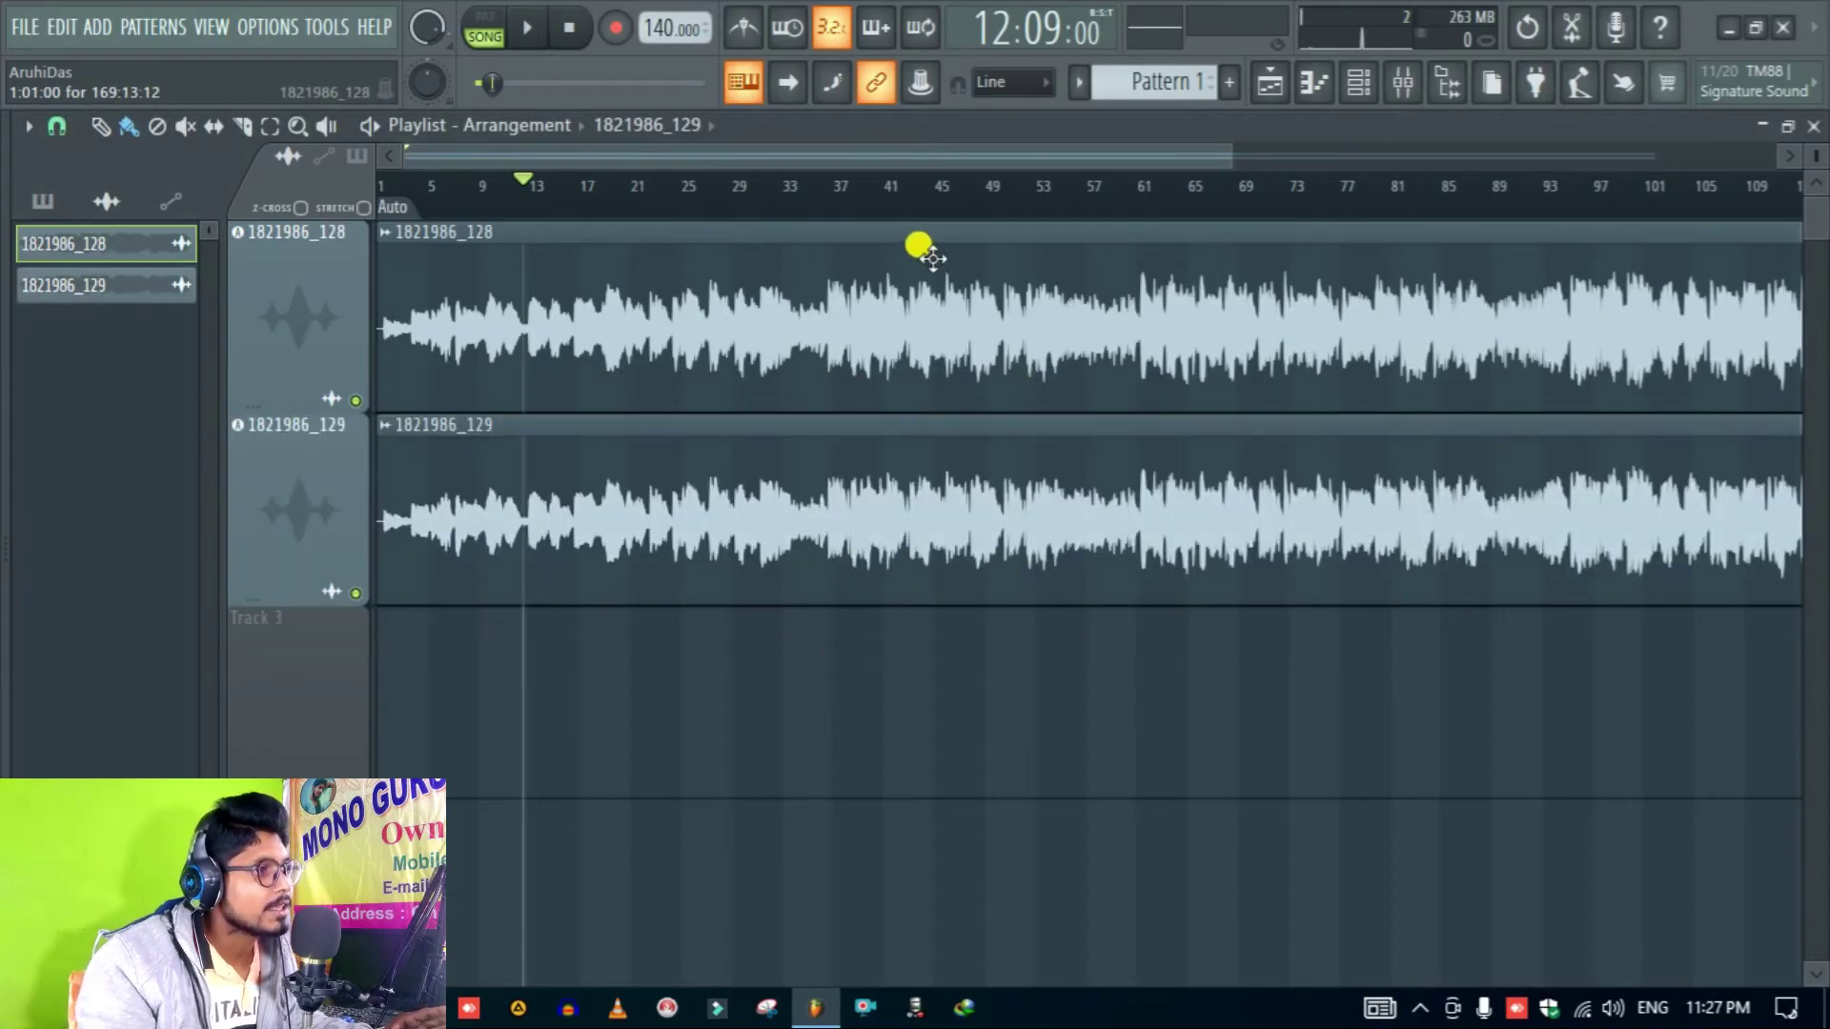
Step: Solo the original 1821986_128 track, play it from 12:09 through the quiet passage before bar 17, and stop playback
scroll(905, 205, down, 2)
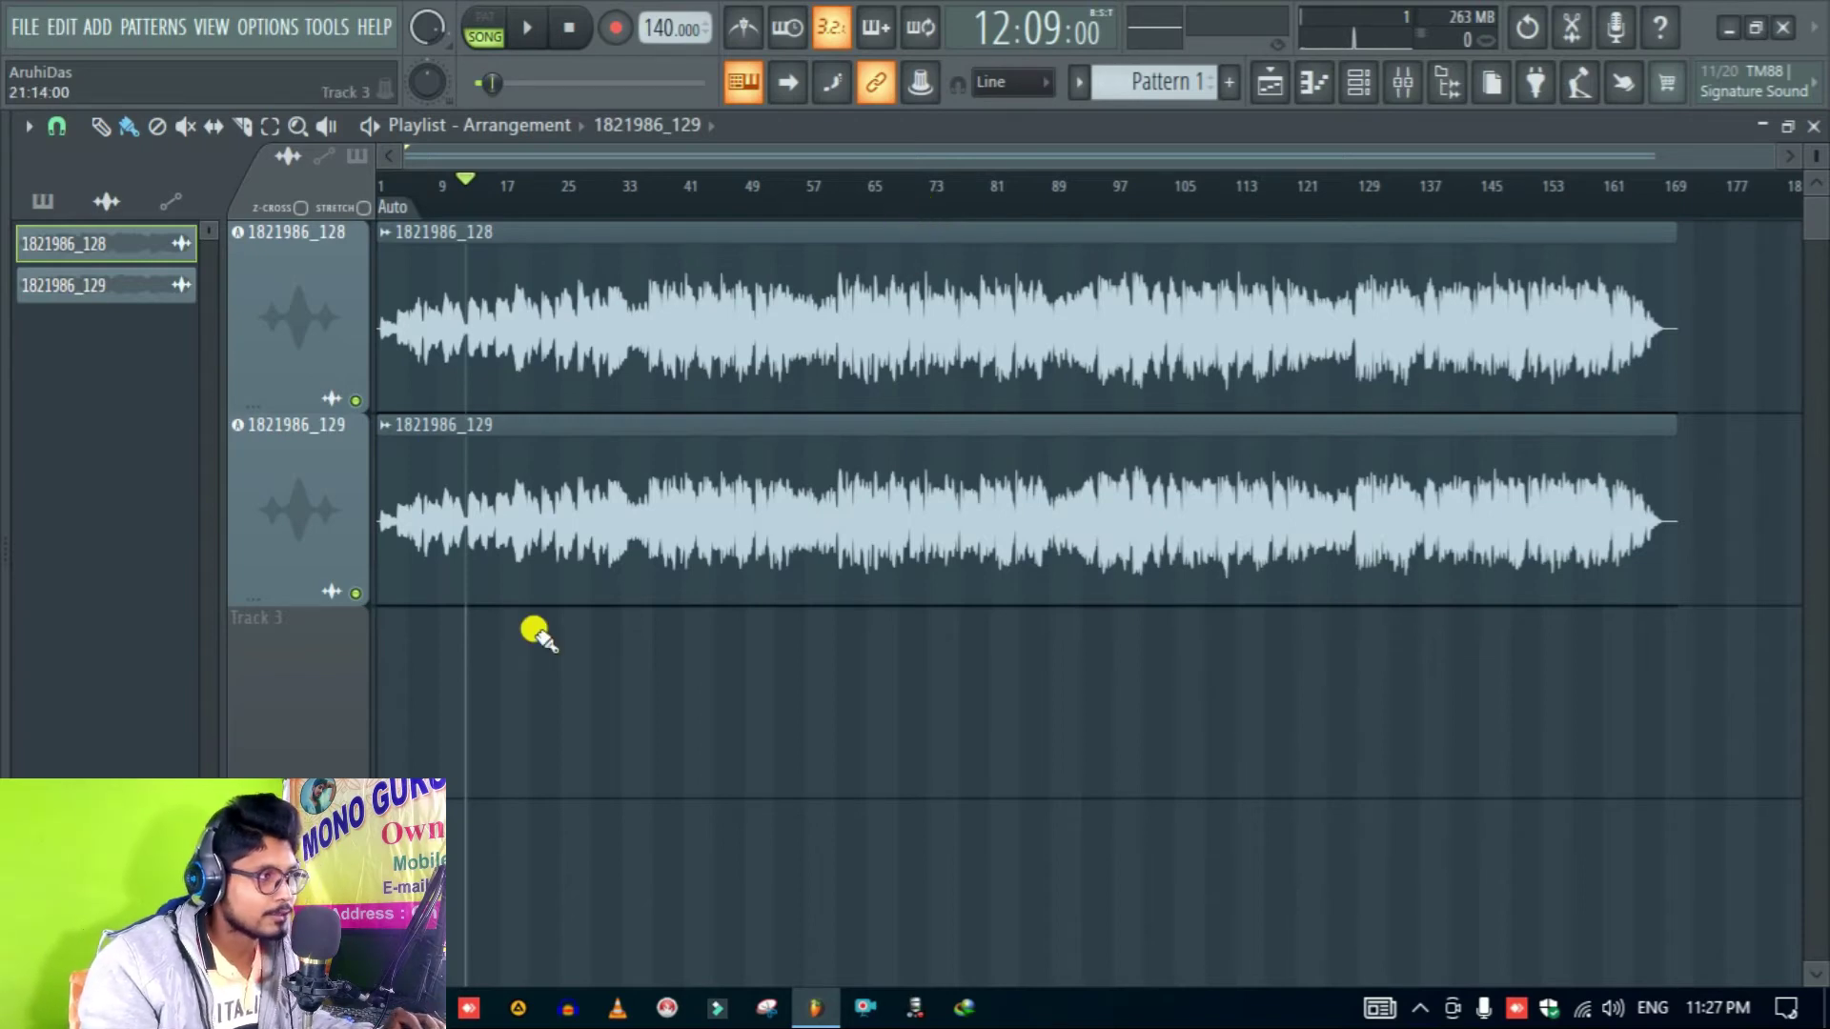
right_click(360, 400)
key(space)
scroll(474, 203, up, 3)
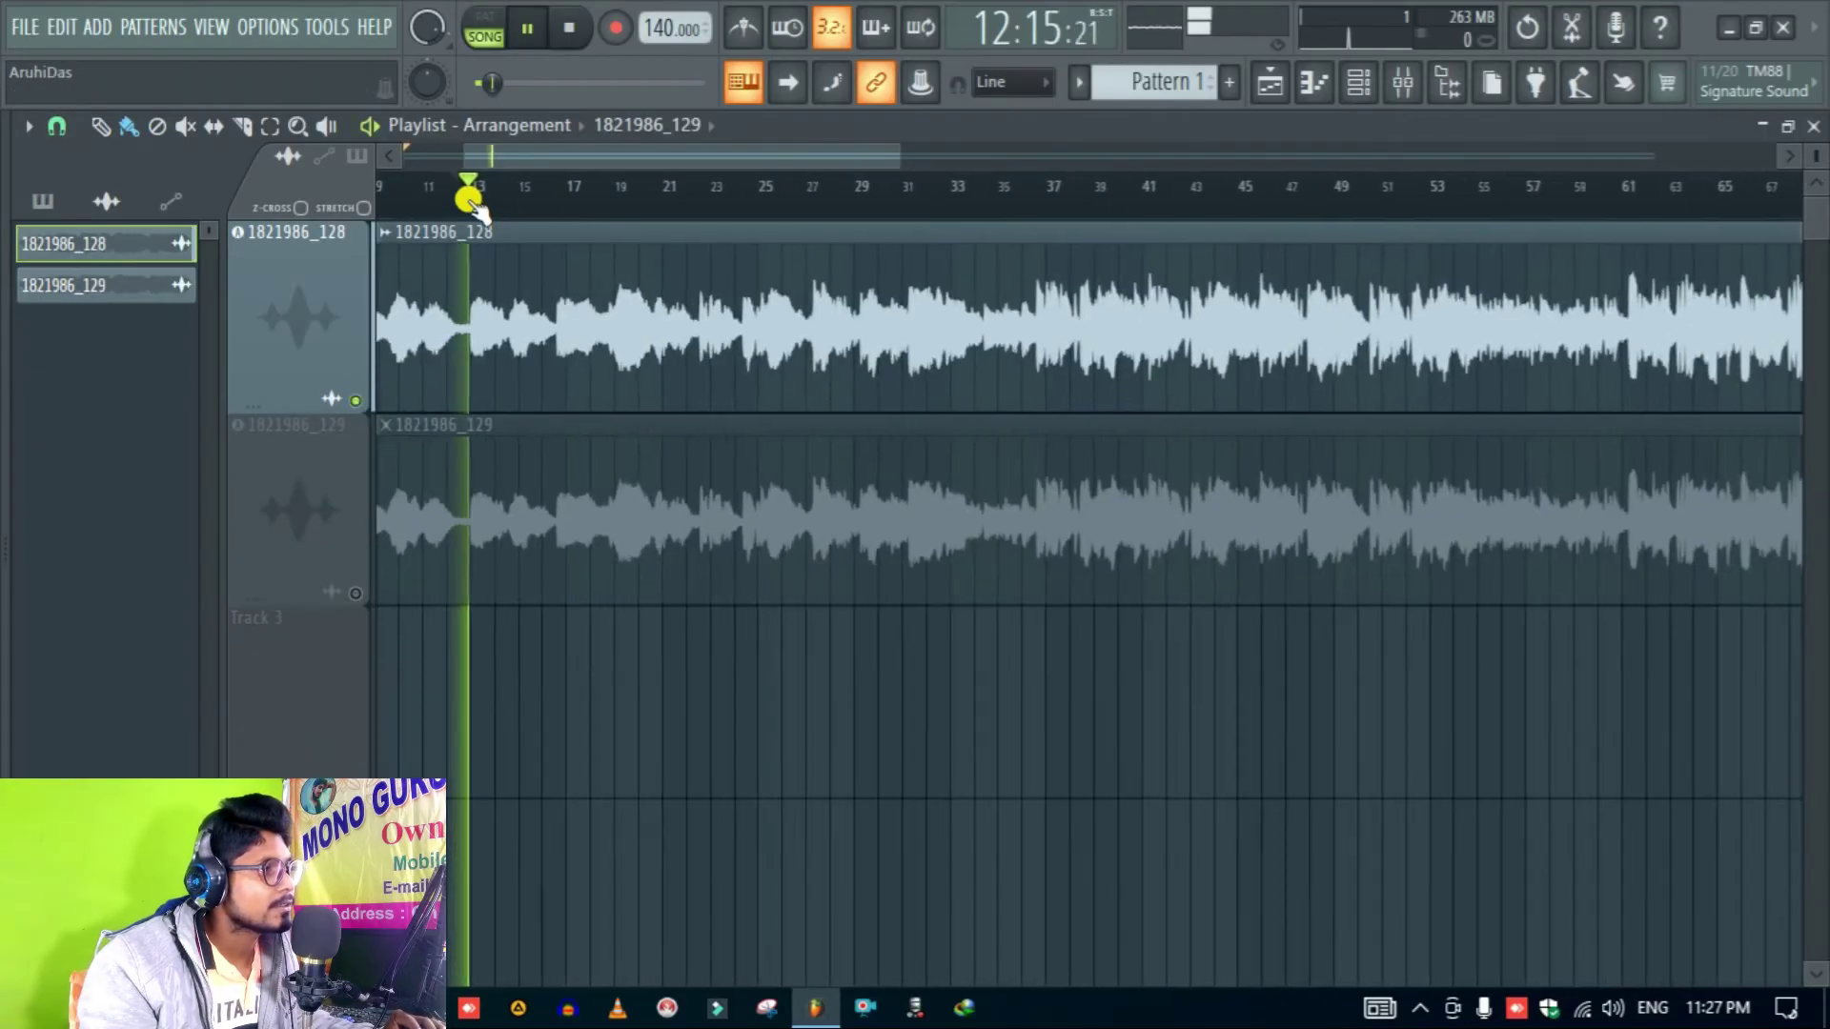
scroll(471, 201, up, 4)
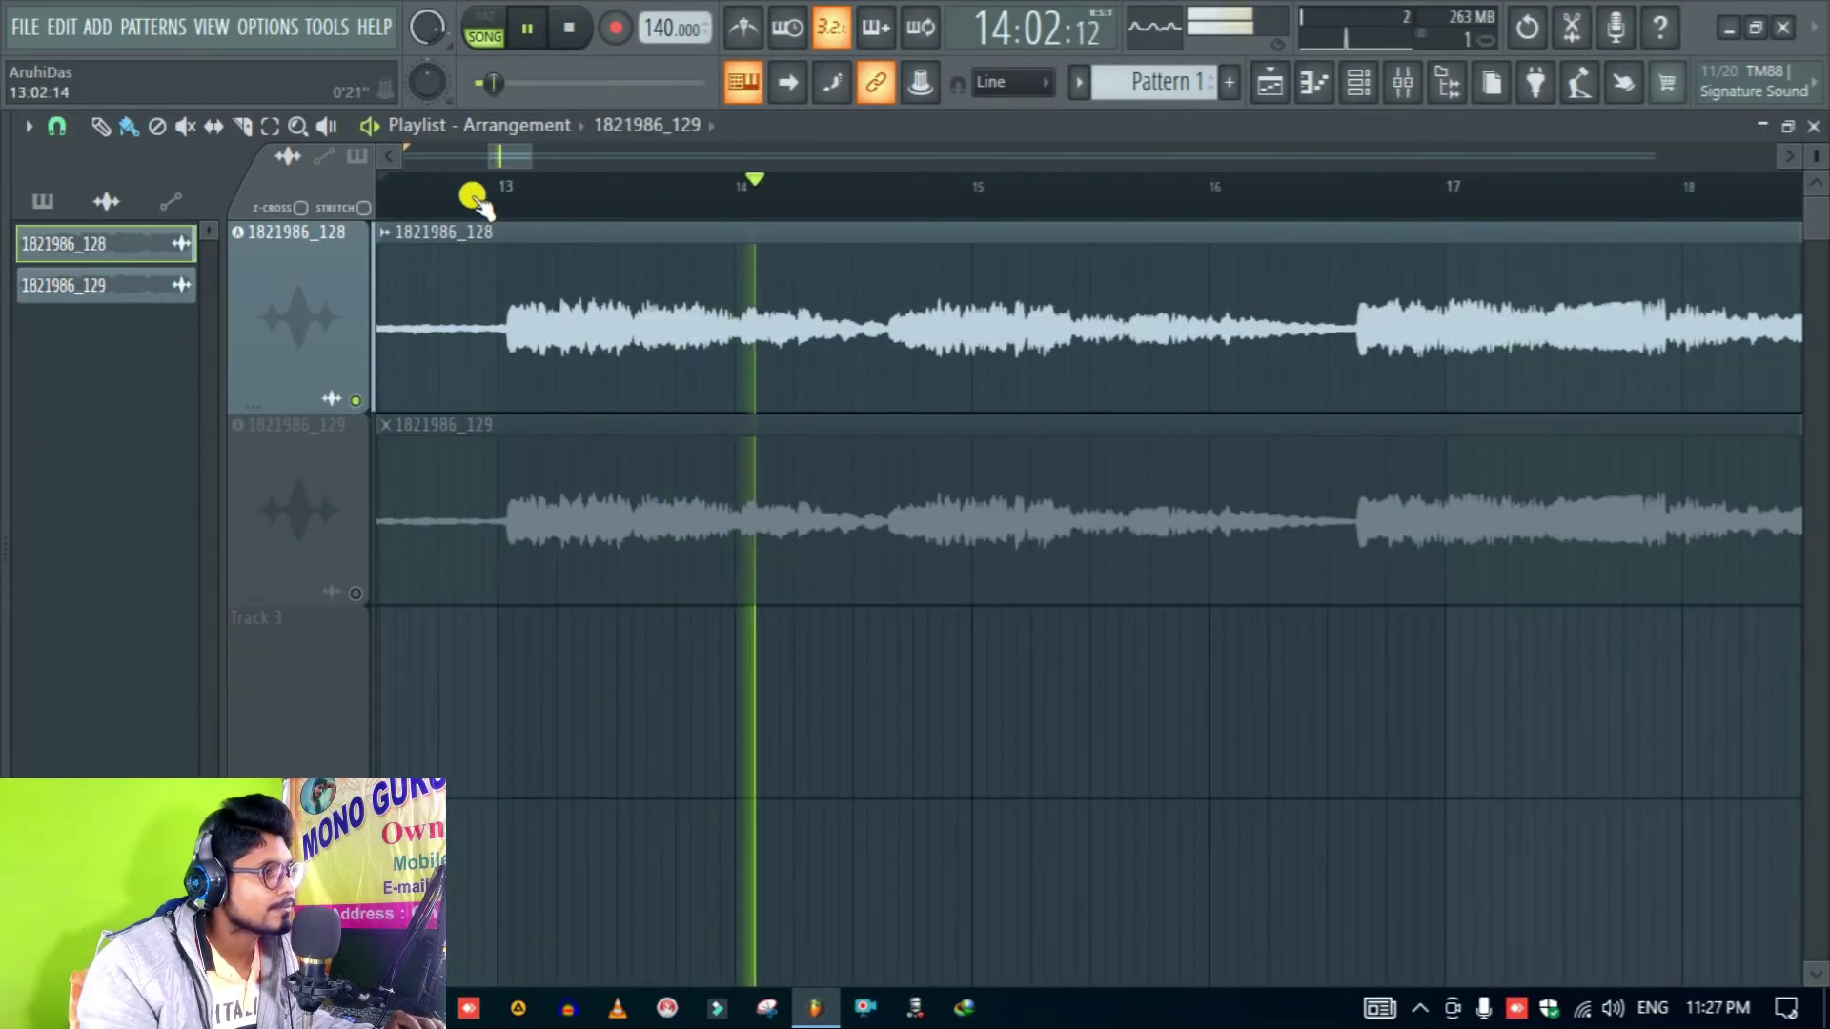
scroll(1045, 190, down, 2)
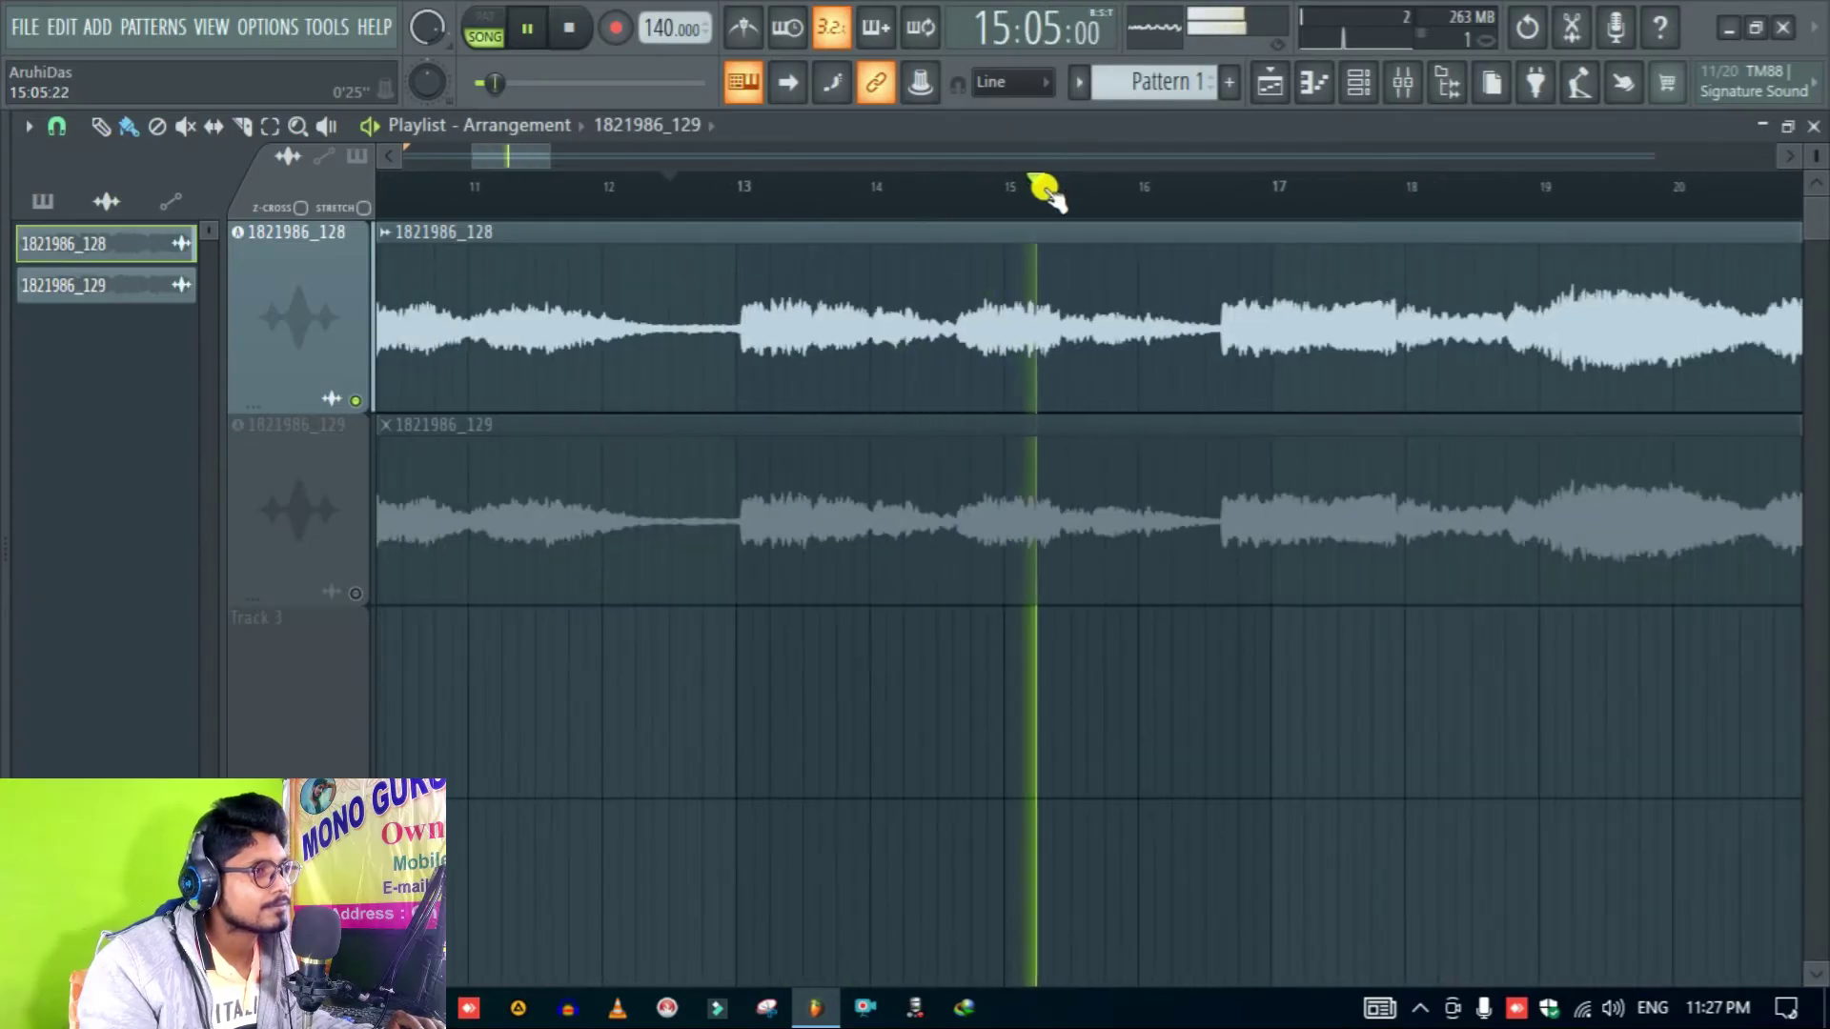
scroll(1239, 186, up, 2)
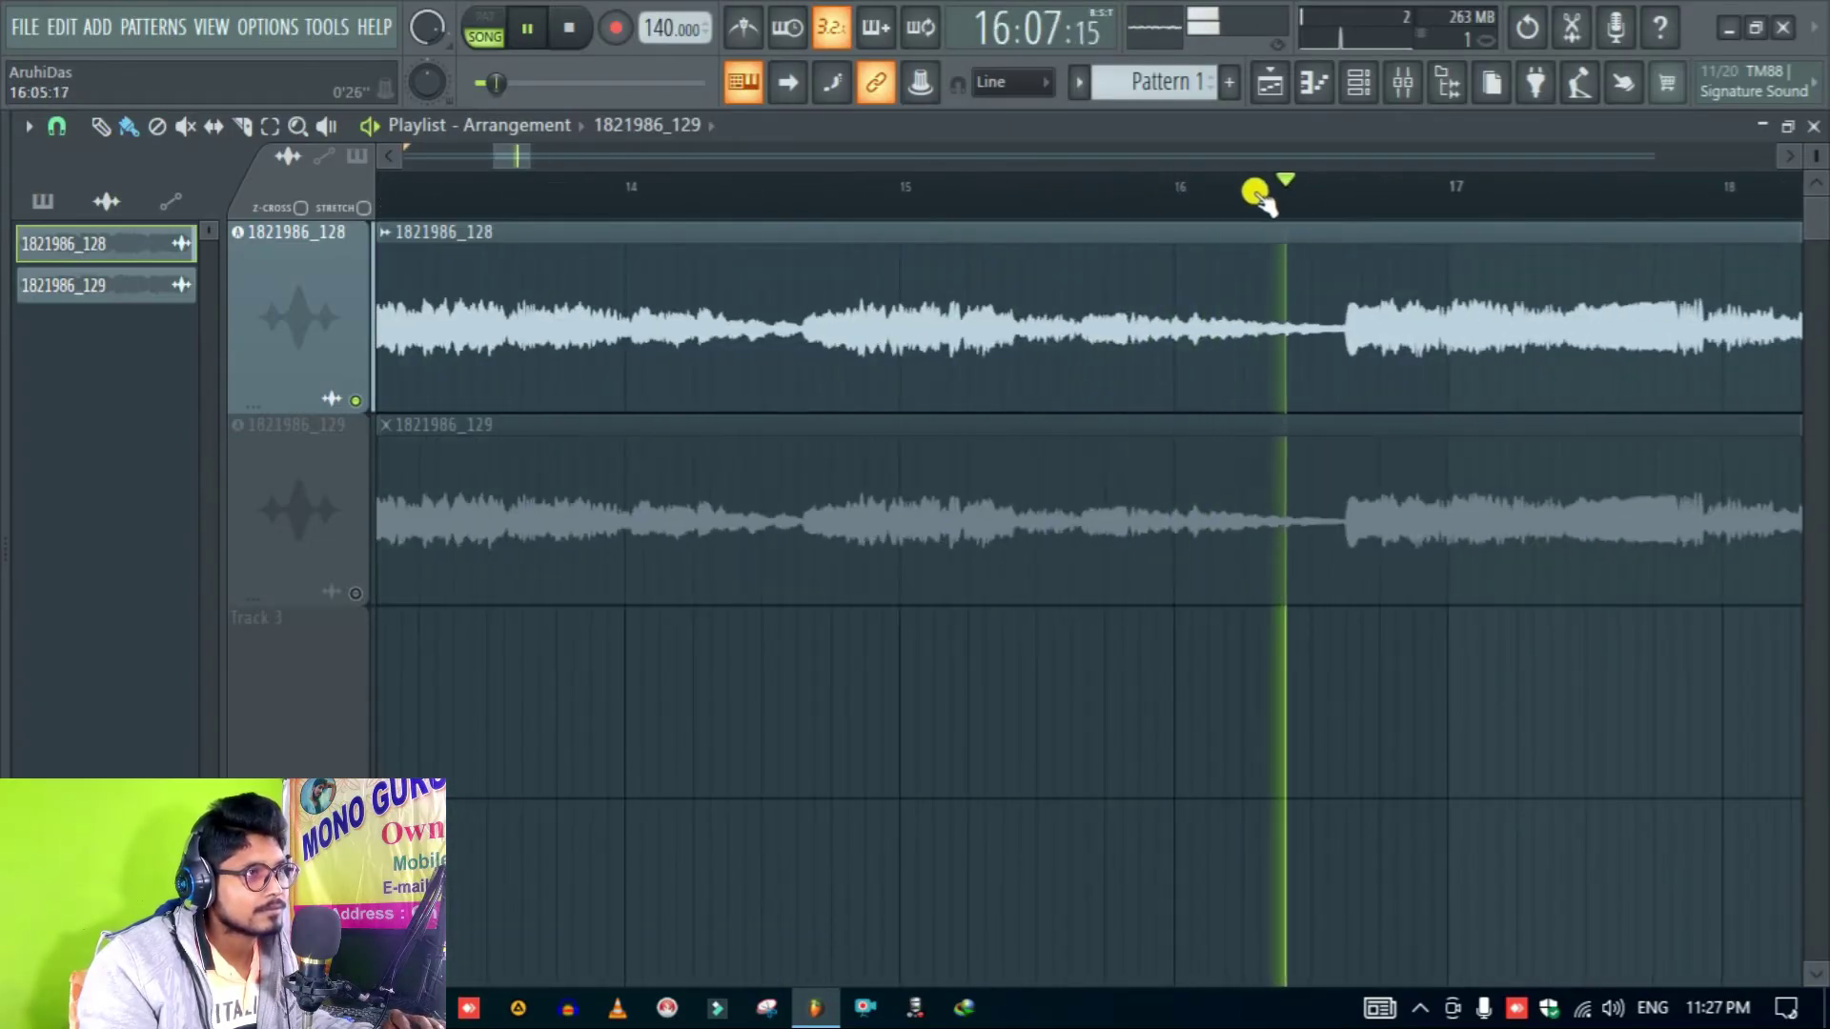
key(space)
scroll(1263, 191, down, 4)
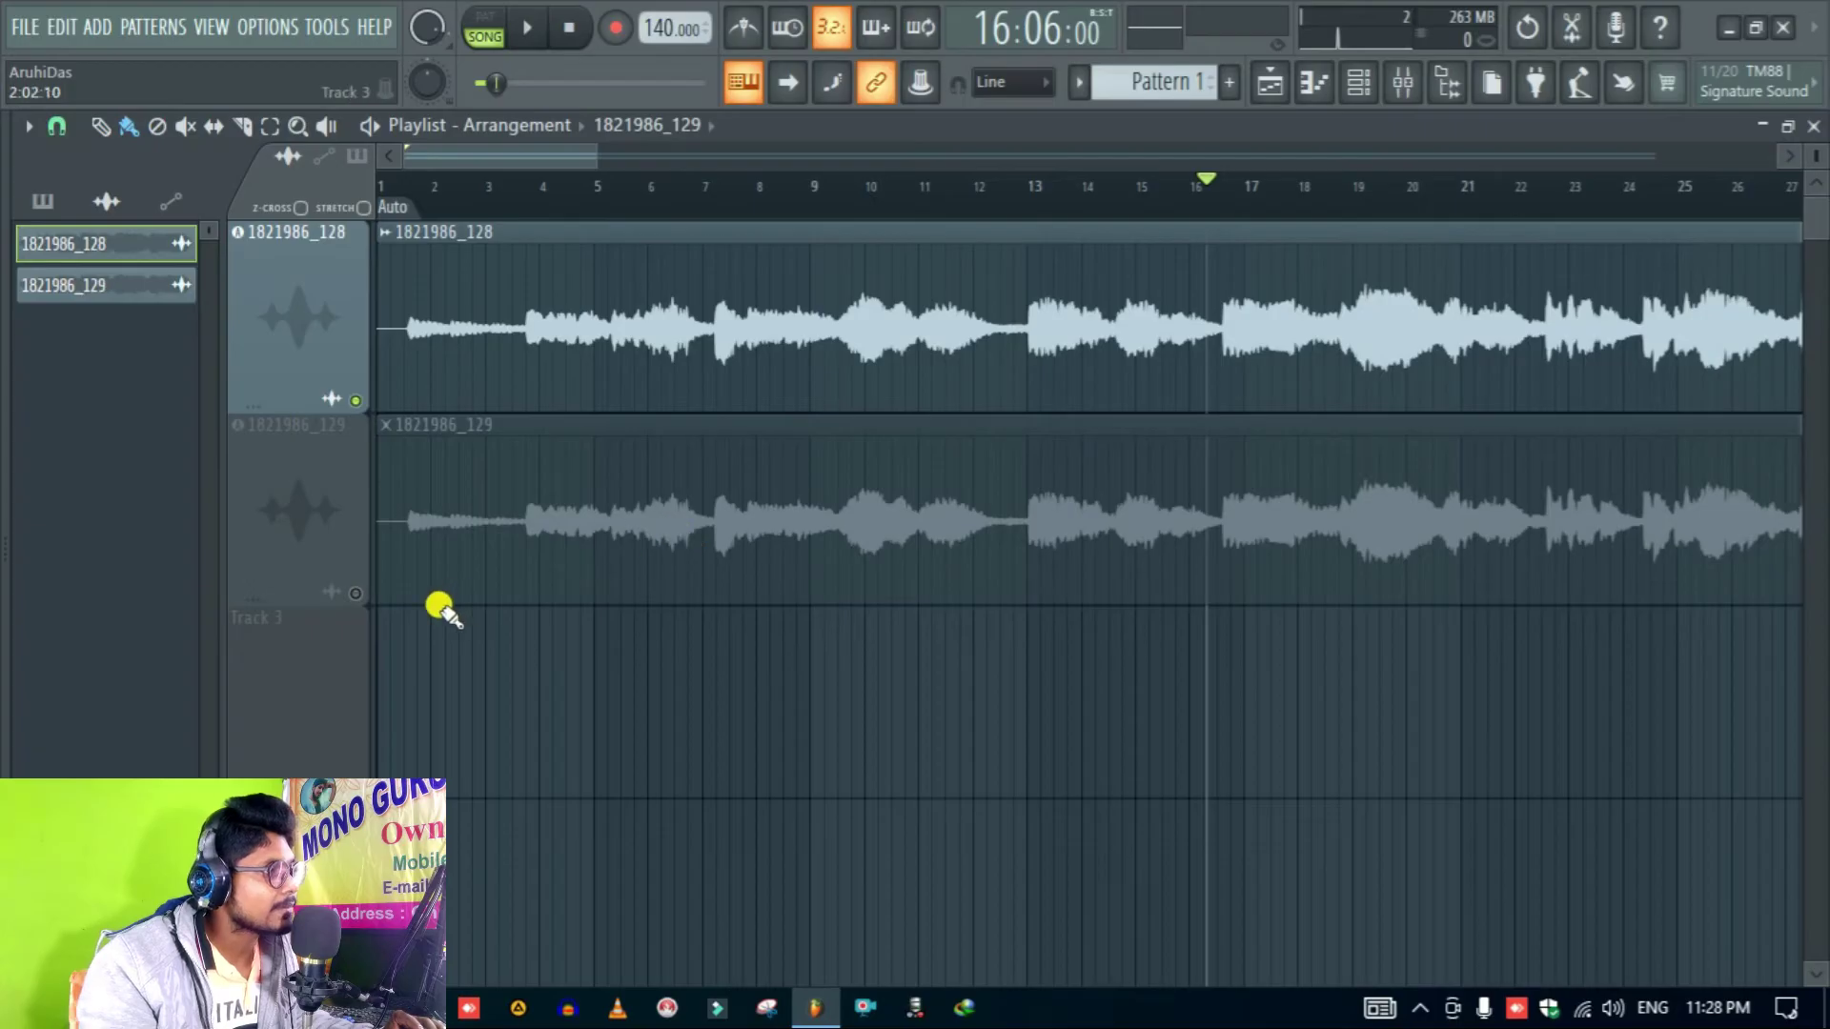
Step: Solo the denoised 1821986_129 track and play it from 16:06 to compare it with the original
right_click(354, 596)
key(space)
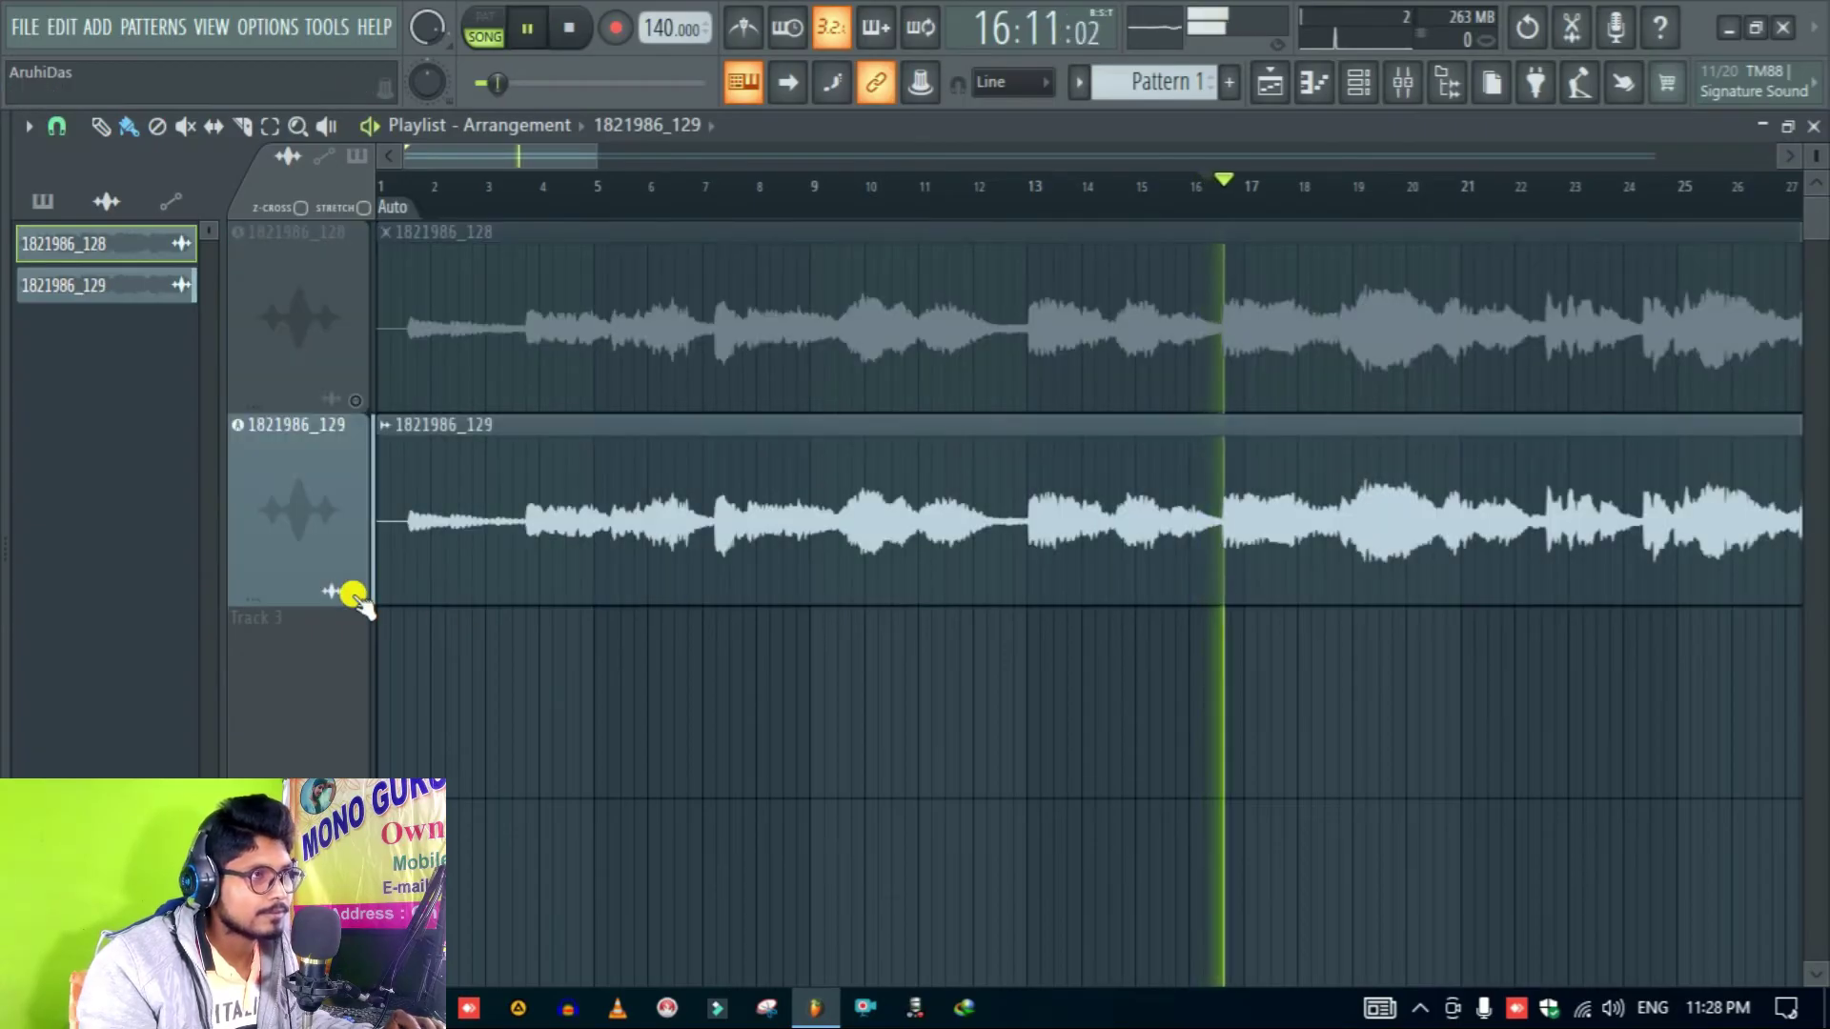
scroll(1466, 202, down, 2)
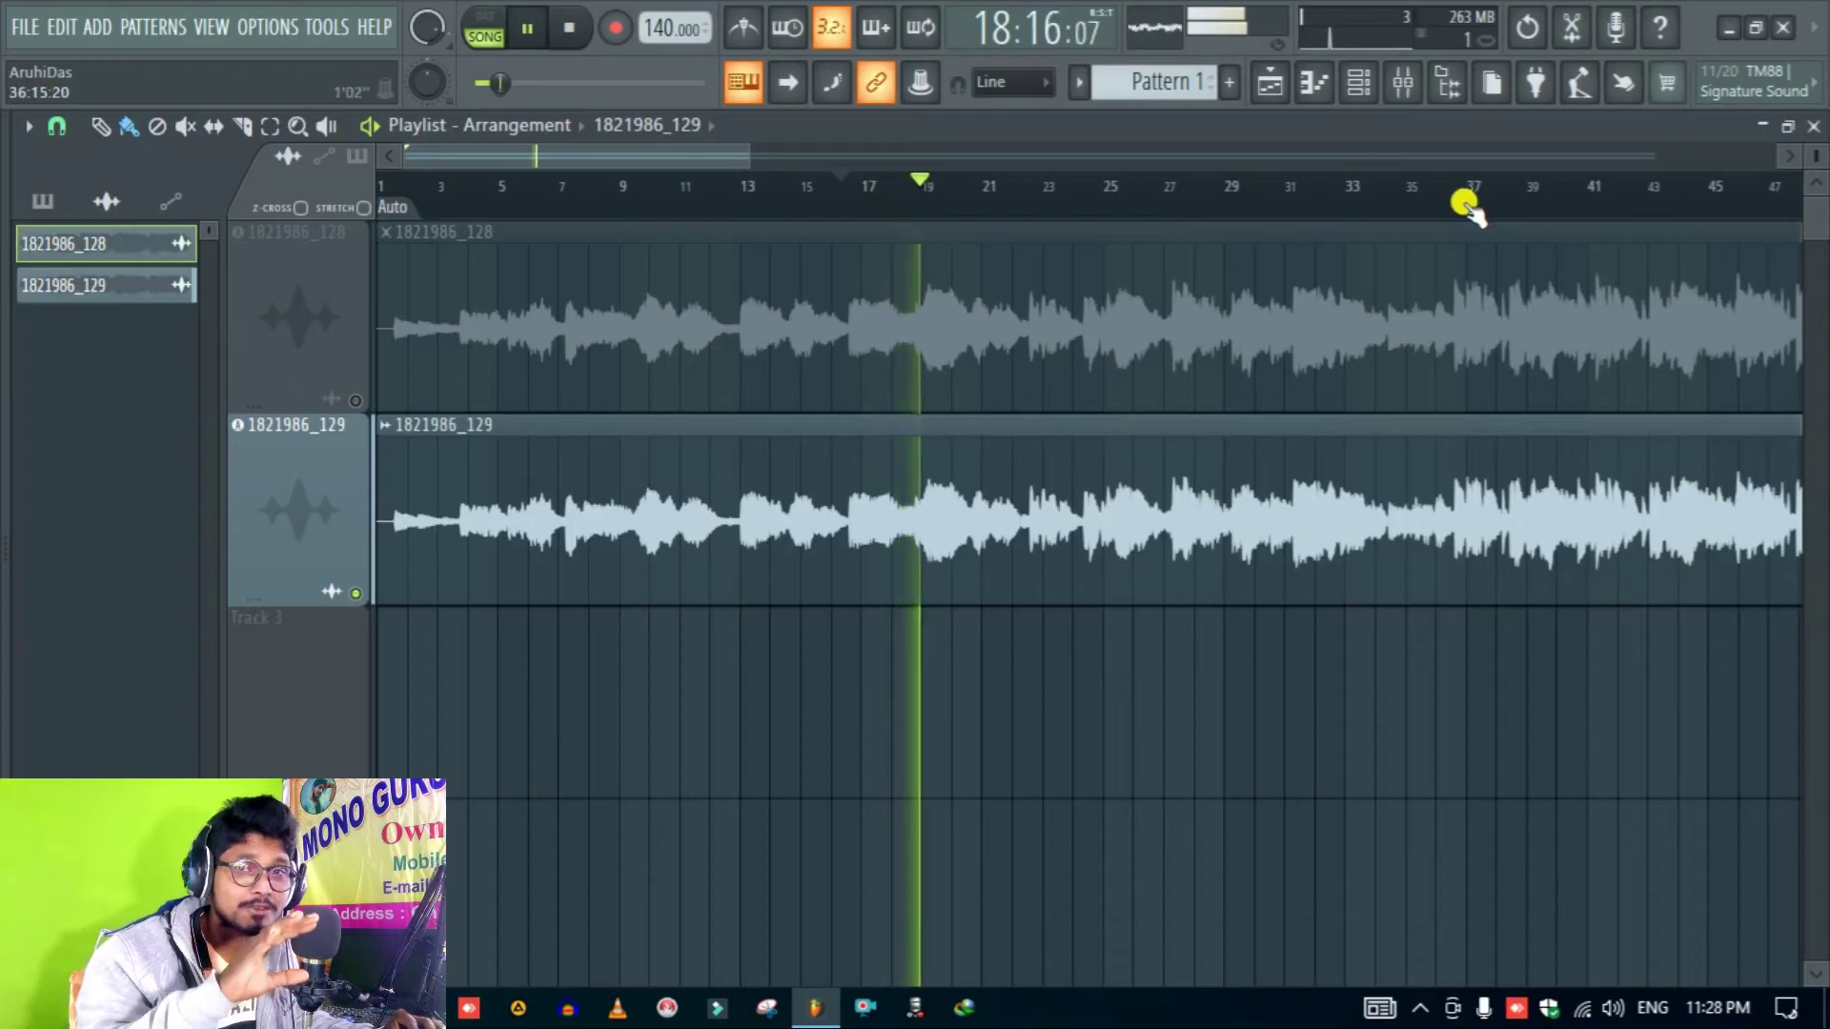
Step: Stop playback, play the denoised 1821986_129 track from 36:03 through the passage before bar 37, and stop again
key(space)
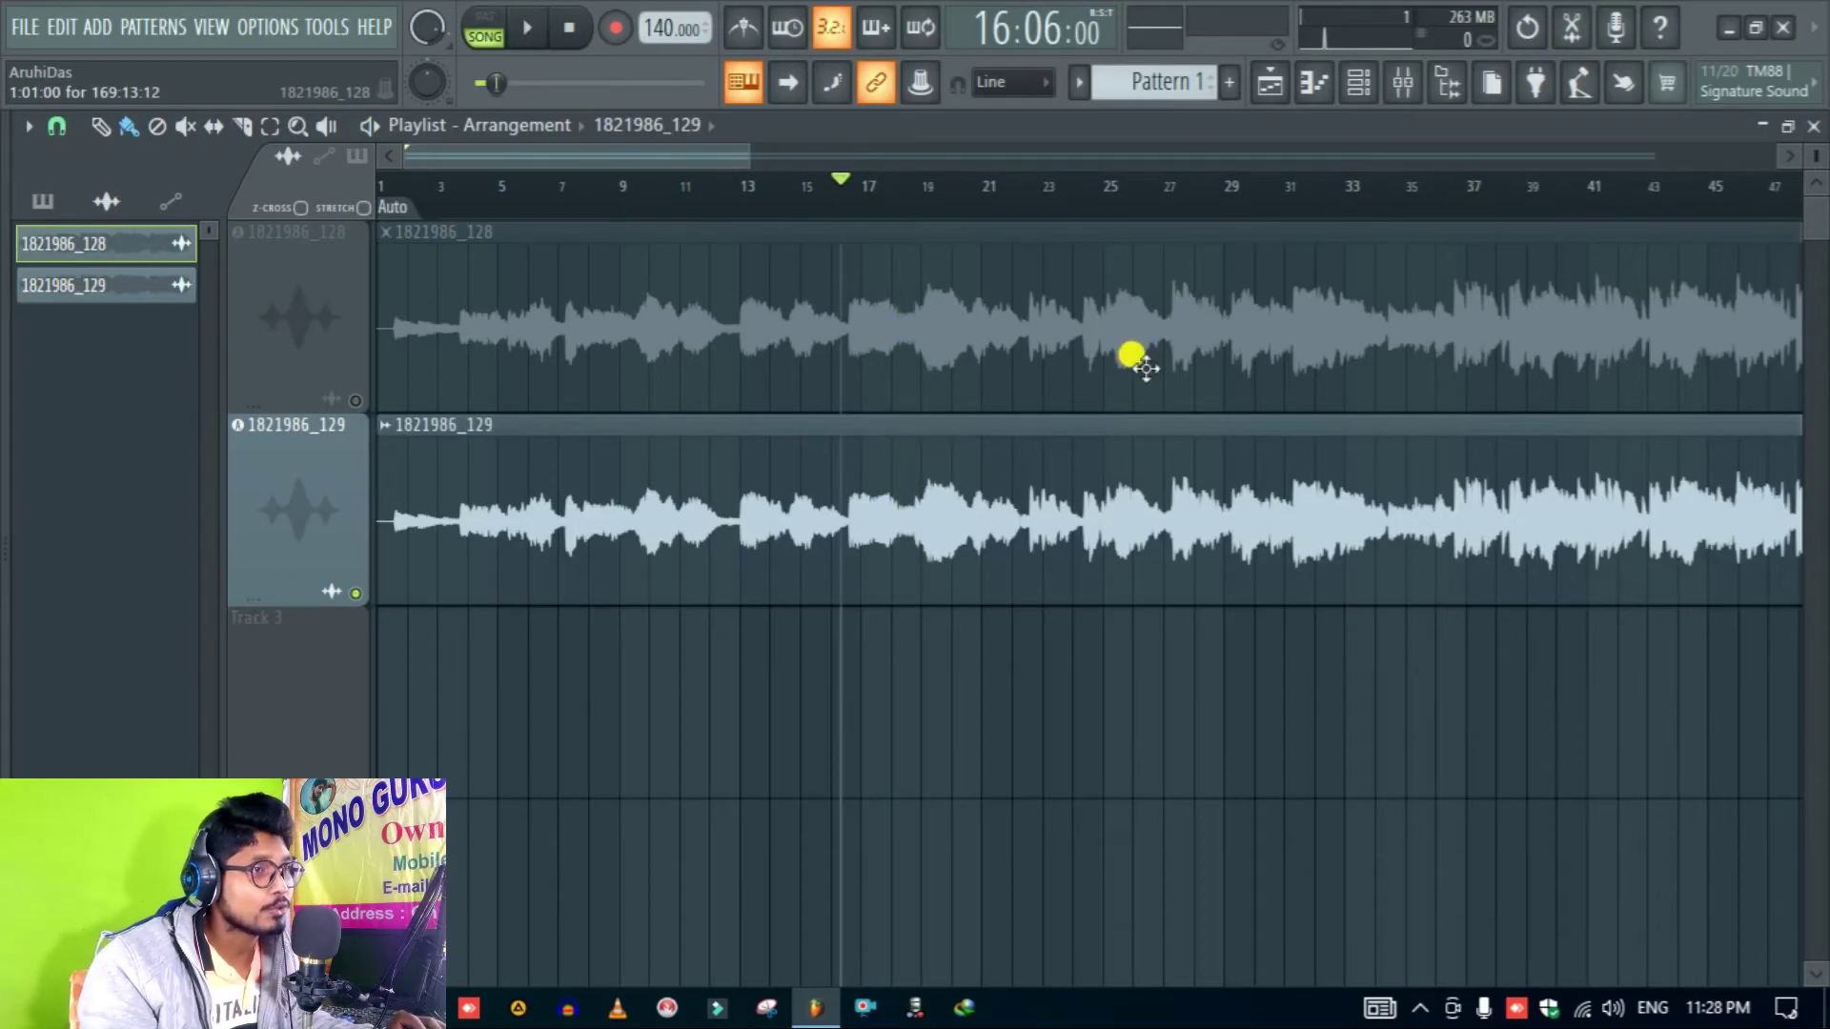
scroll(1426, 188, down, 3)
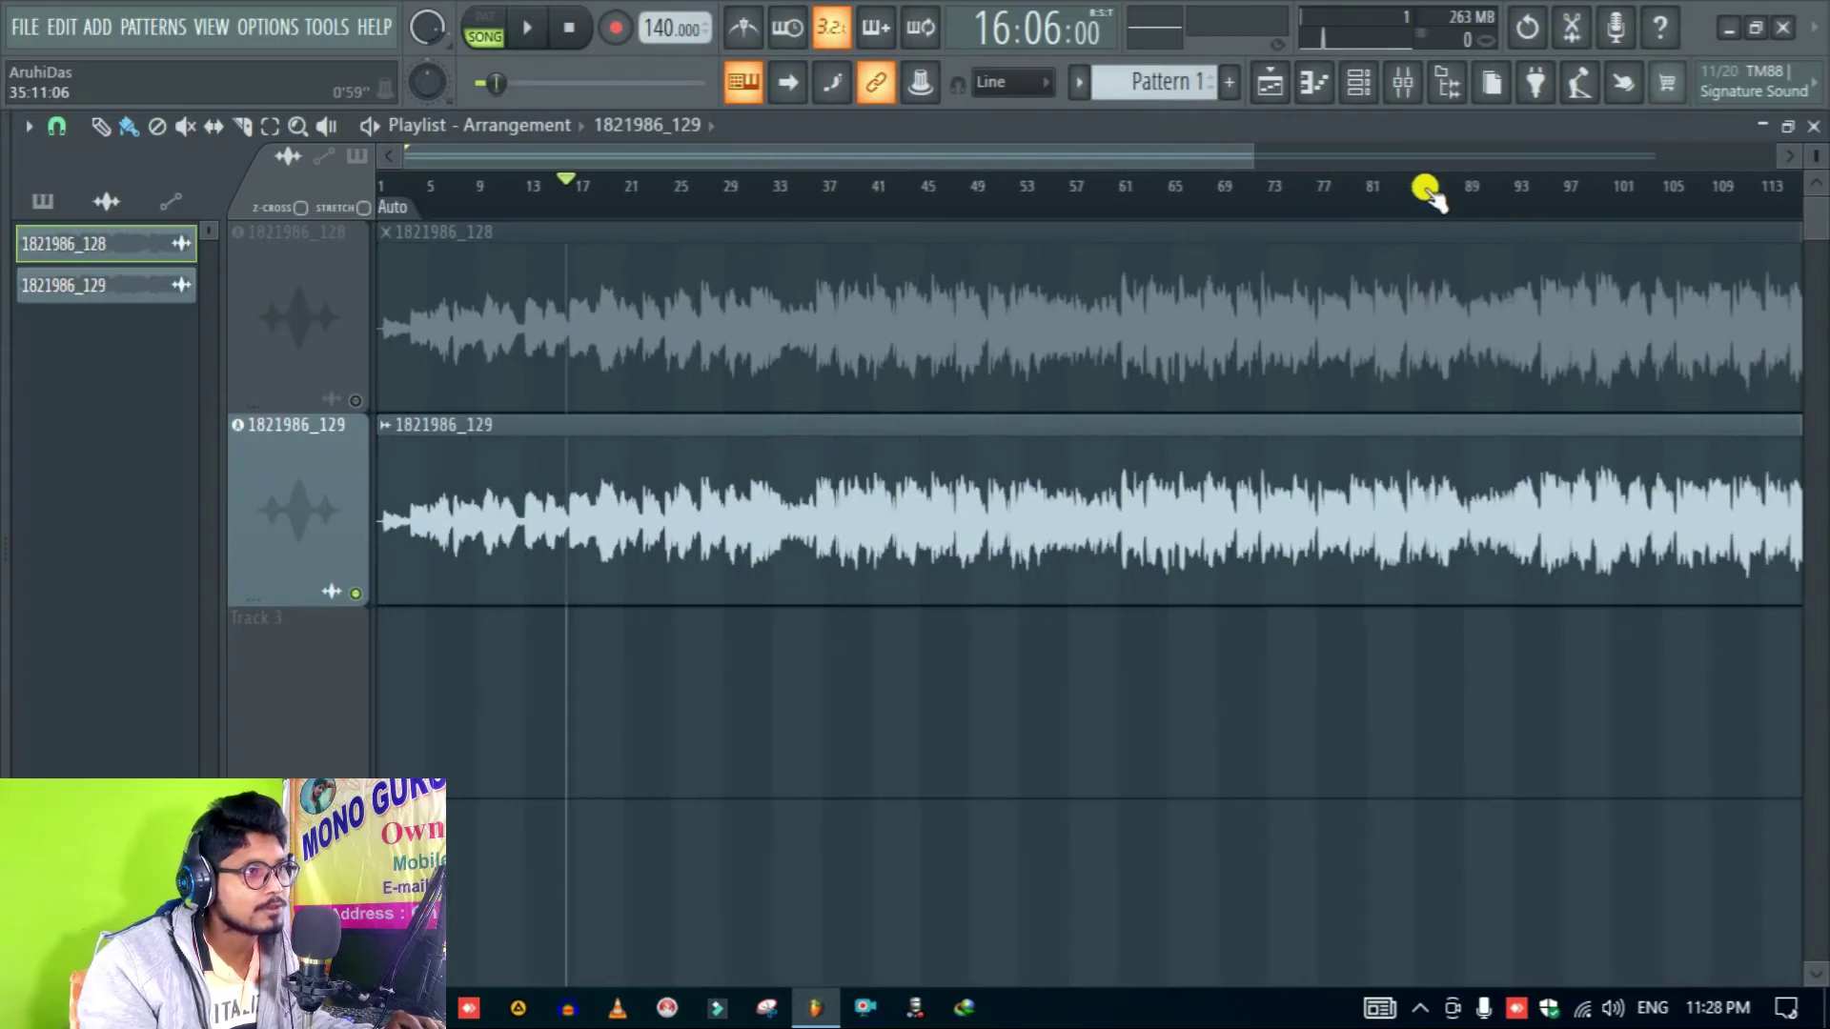
click(812, 187)
key(space)
scroll(811, 185, up, 5)
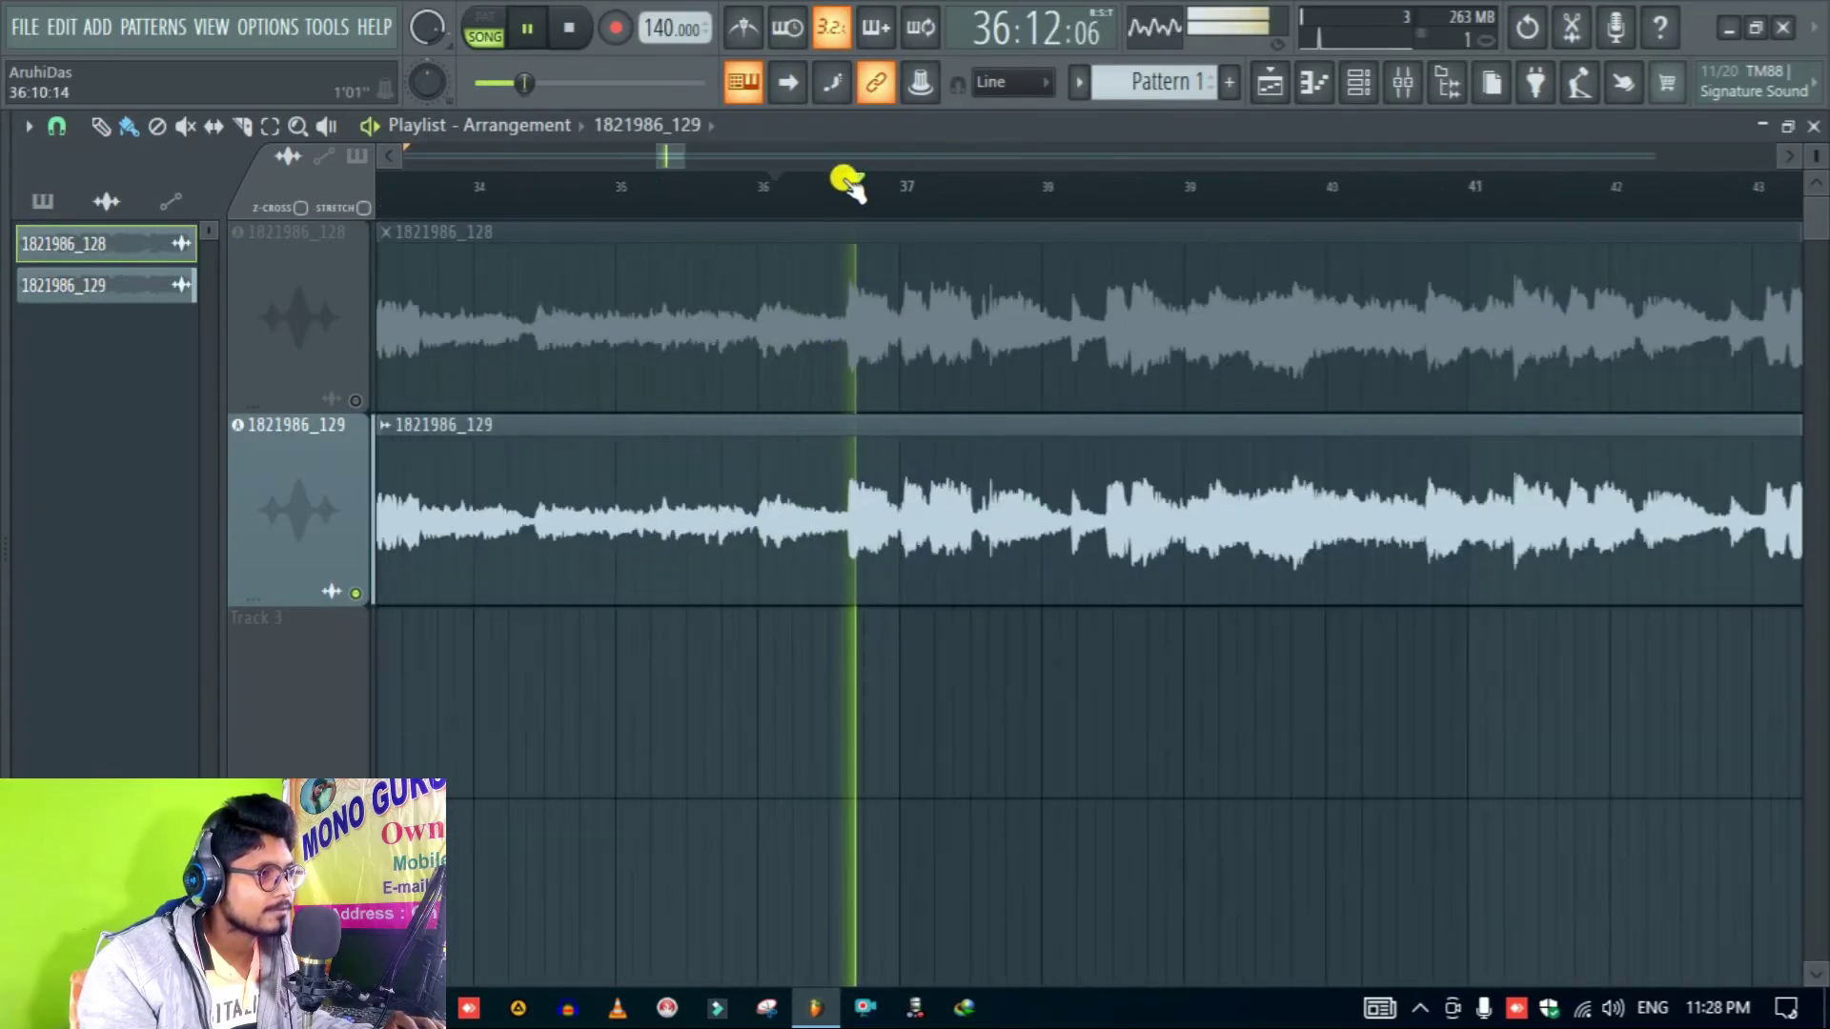
key(space)
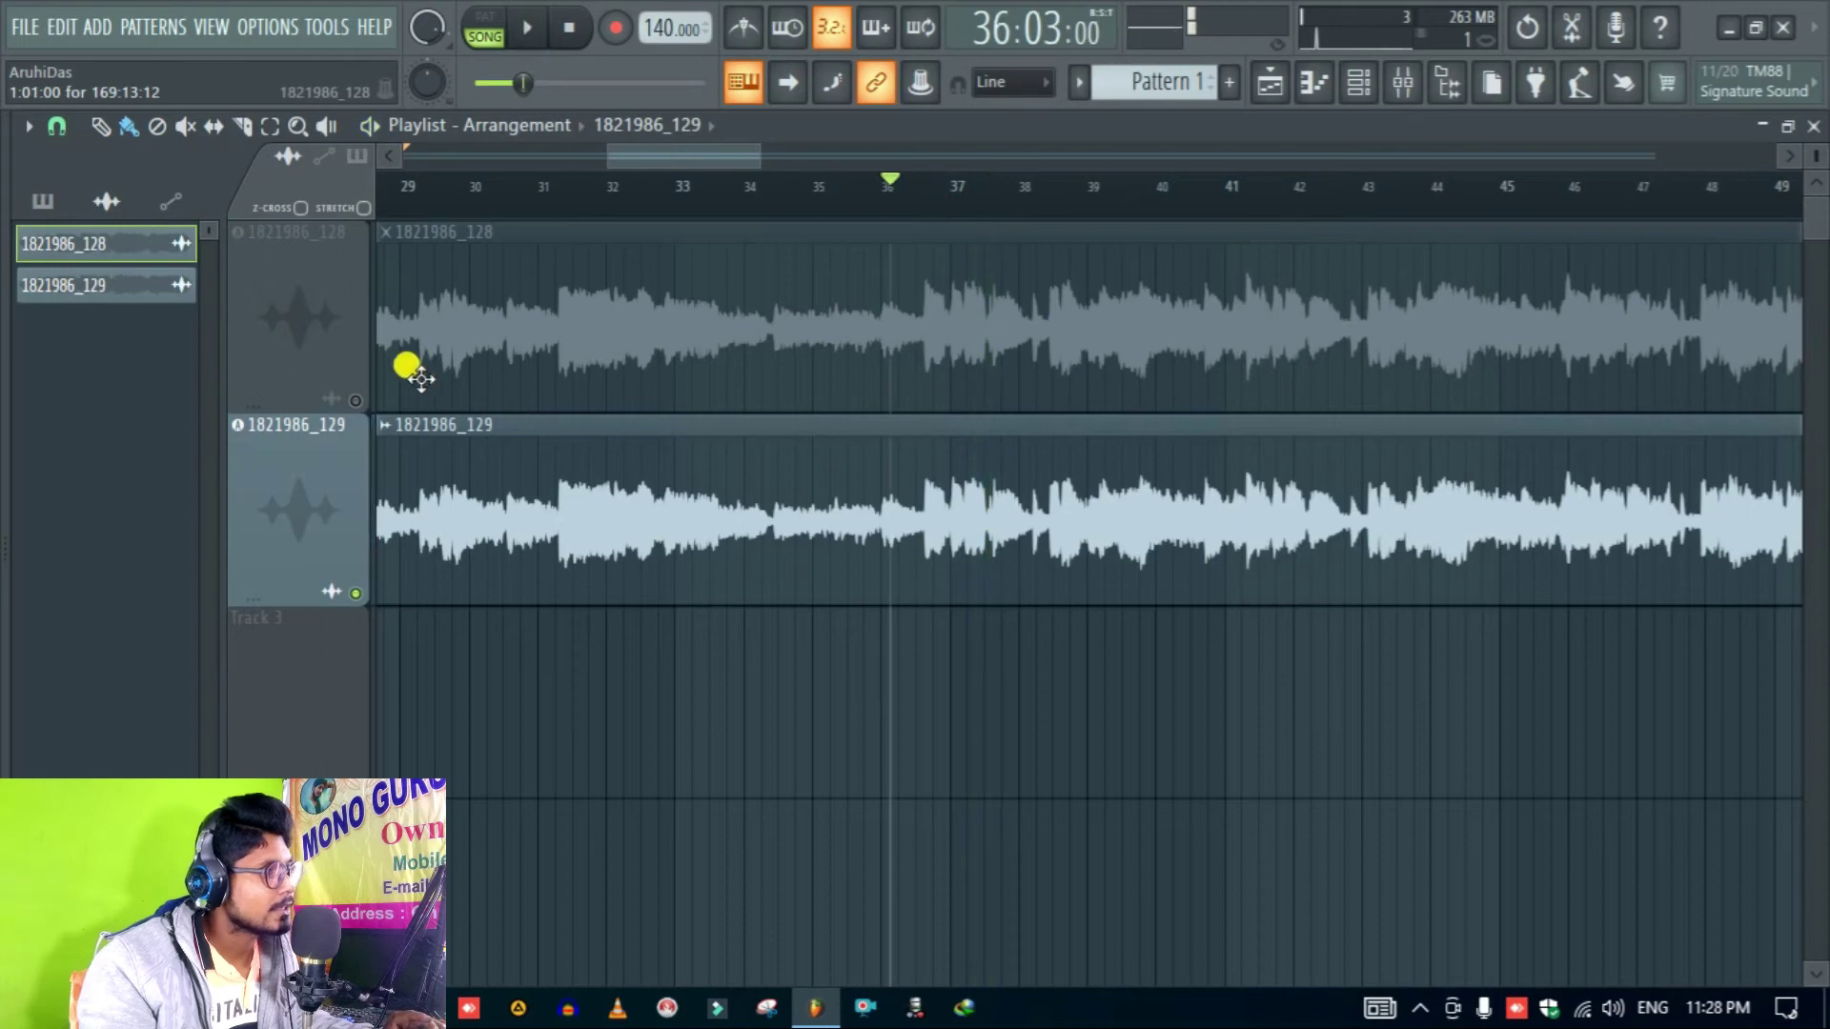
Step: Solo the original 1821986_128 track, play it from 36:04 to just past bar 38, and stop playback
right_click(354, 400)
key(space)
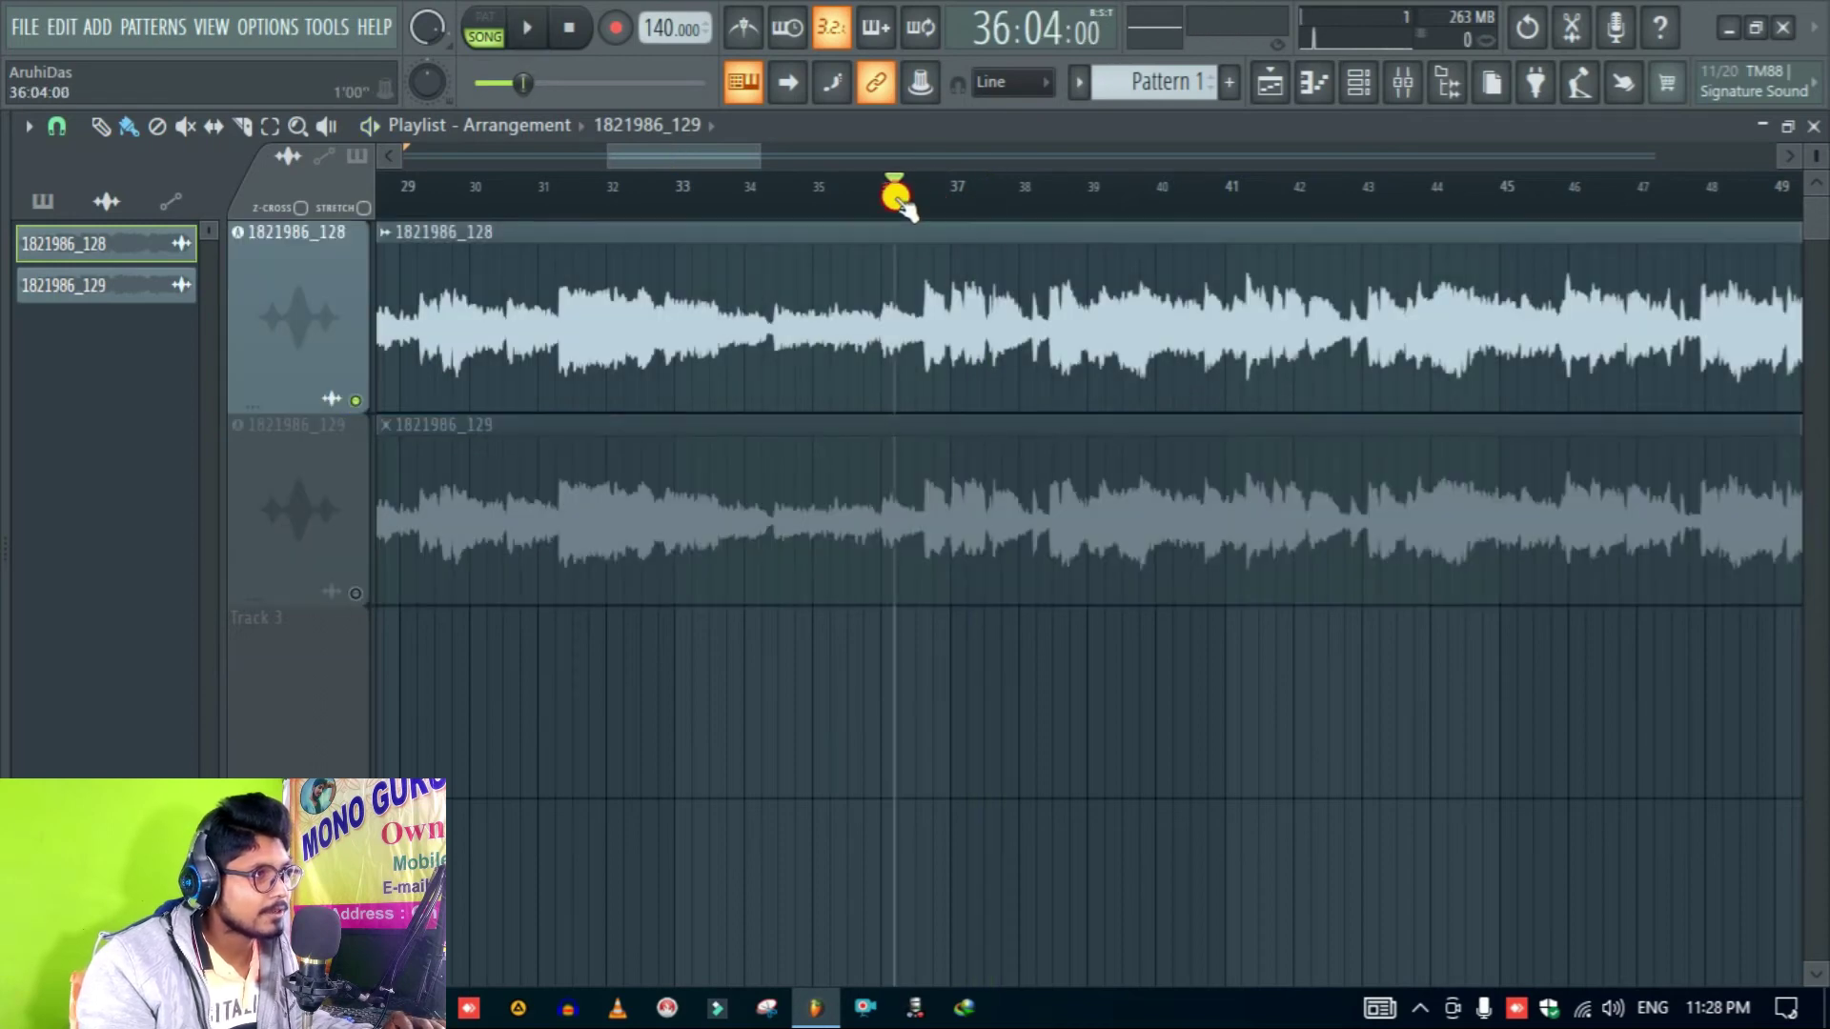
scroll(1007, 177, up, 2)
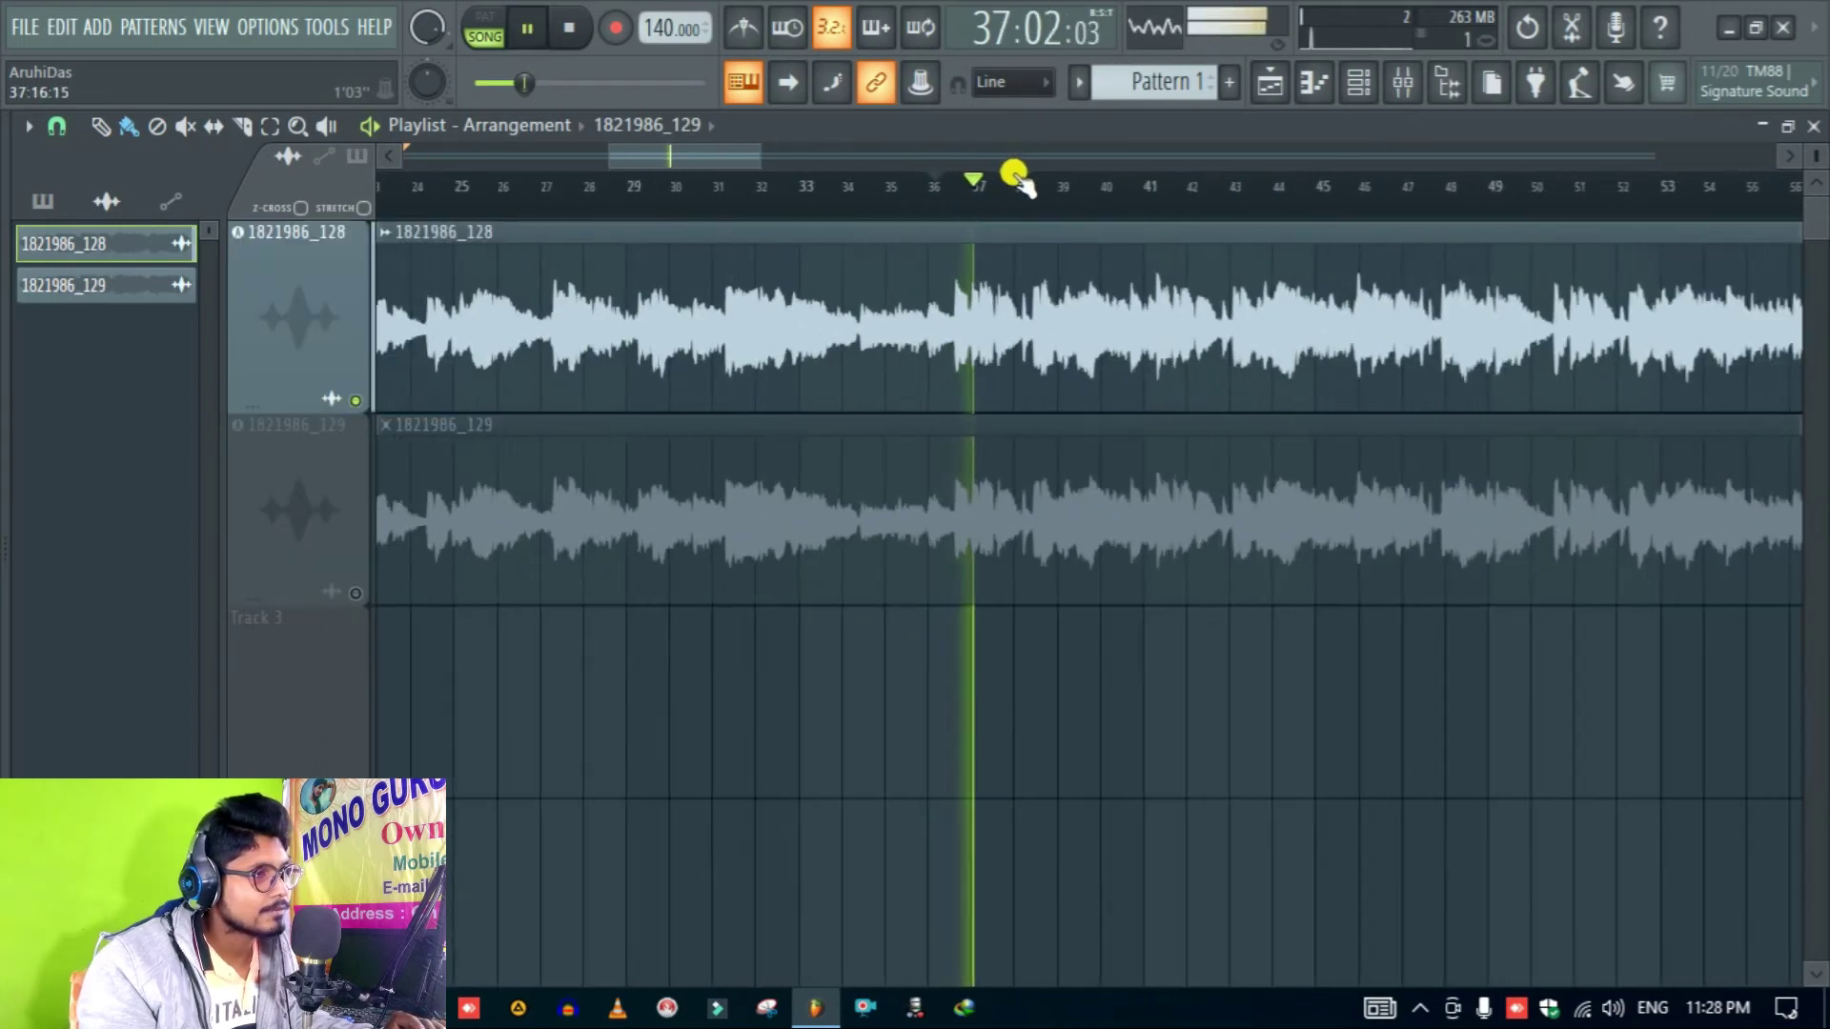
scroll(1012, 177, down, 3)
scroll(1018, 179, up, 3)
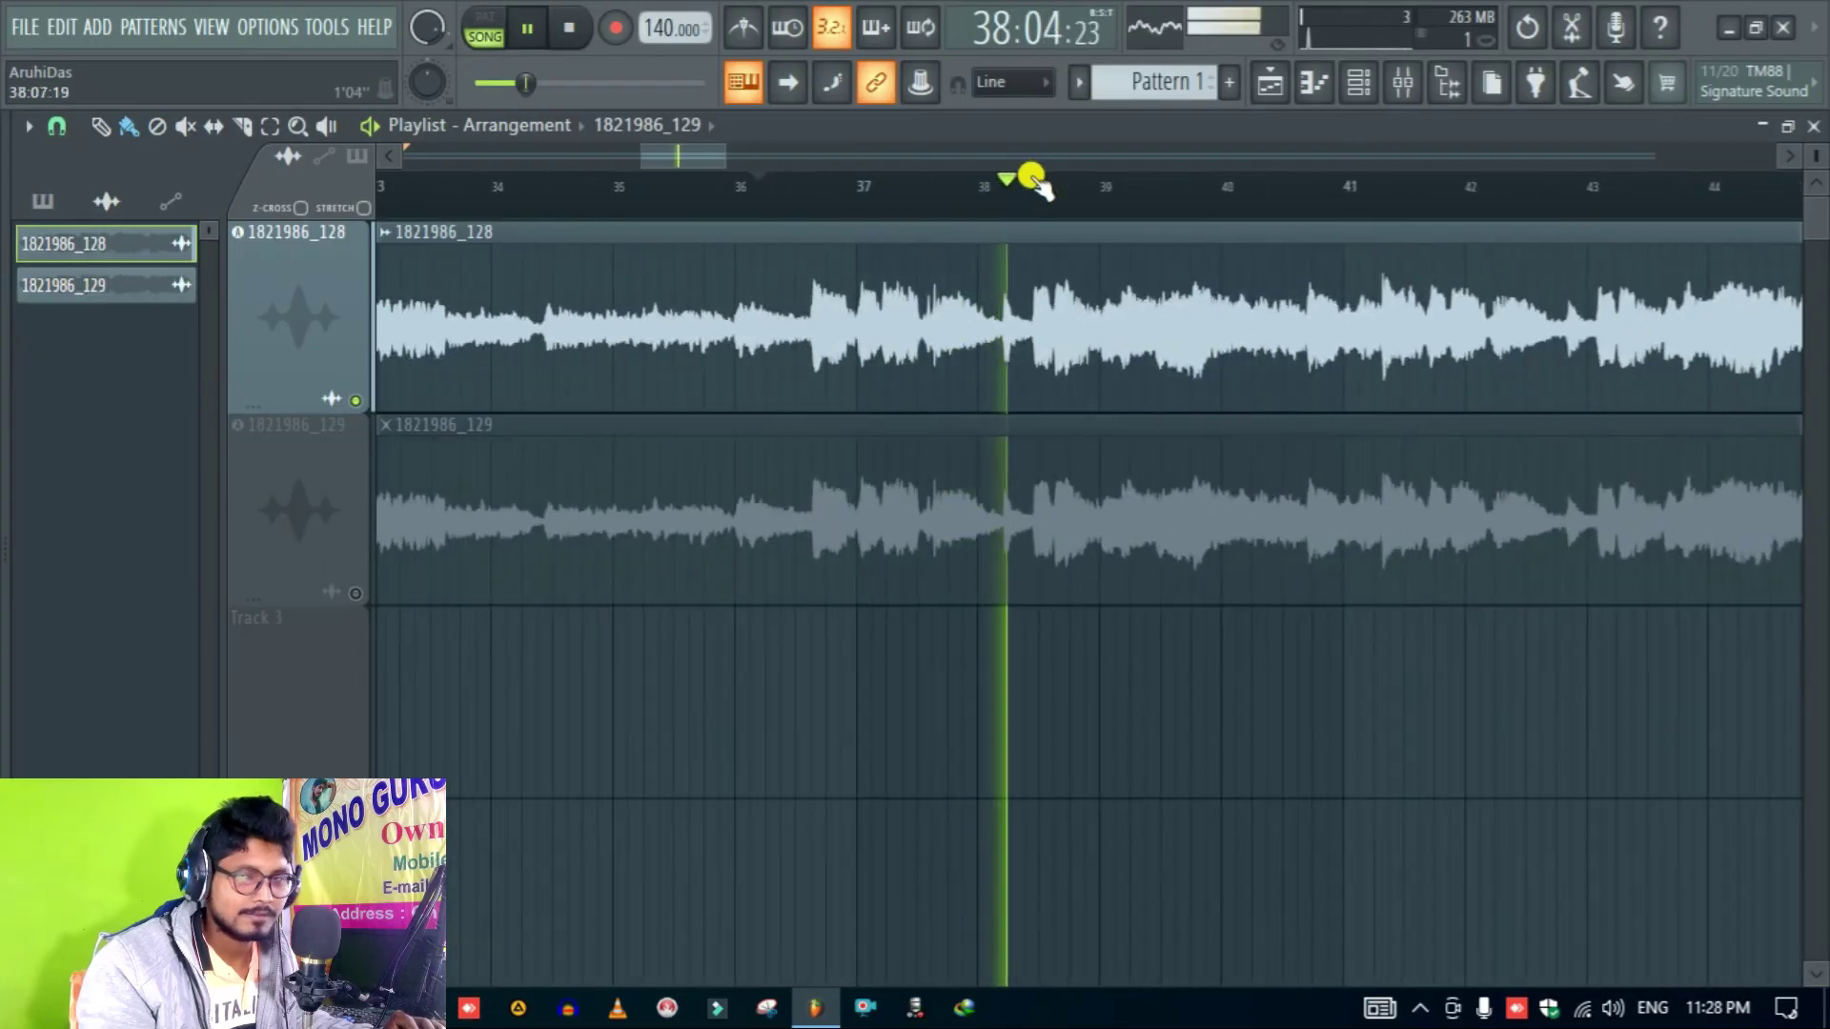
key(space)
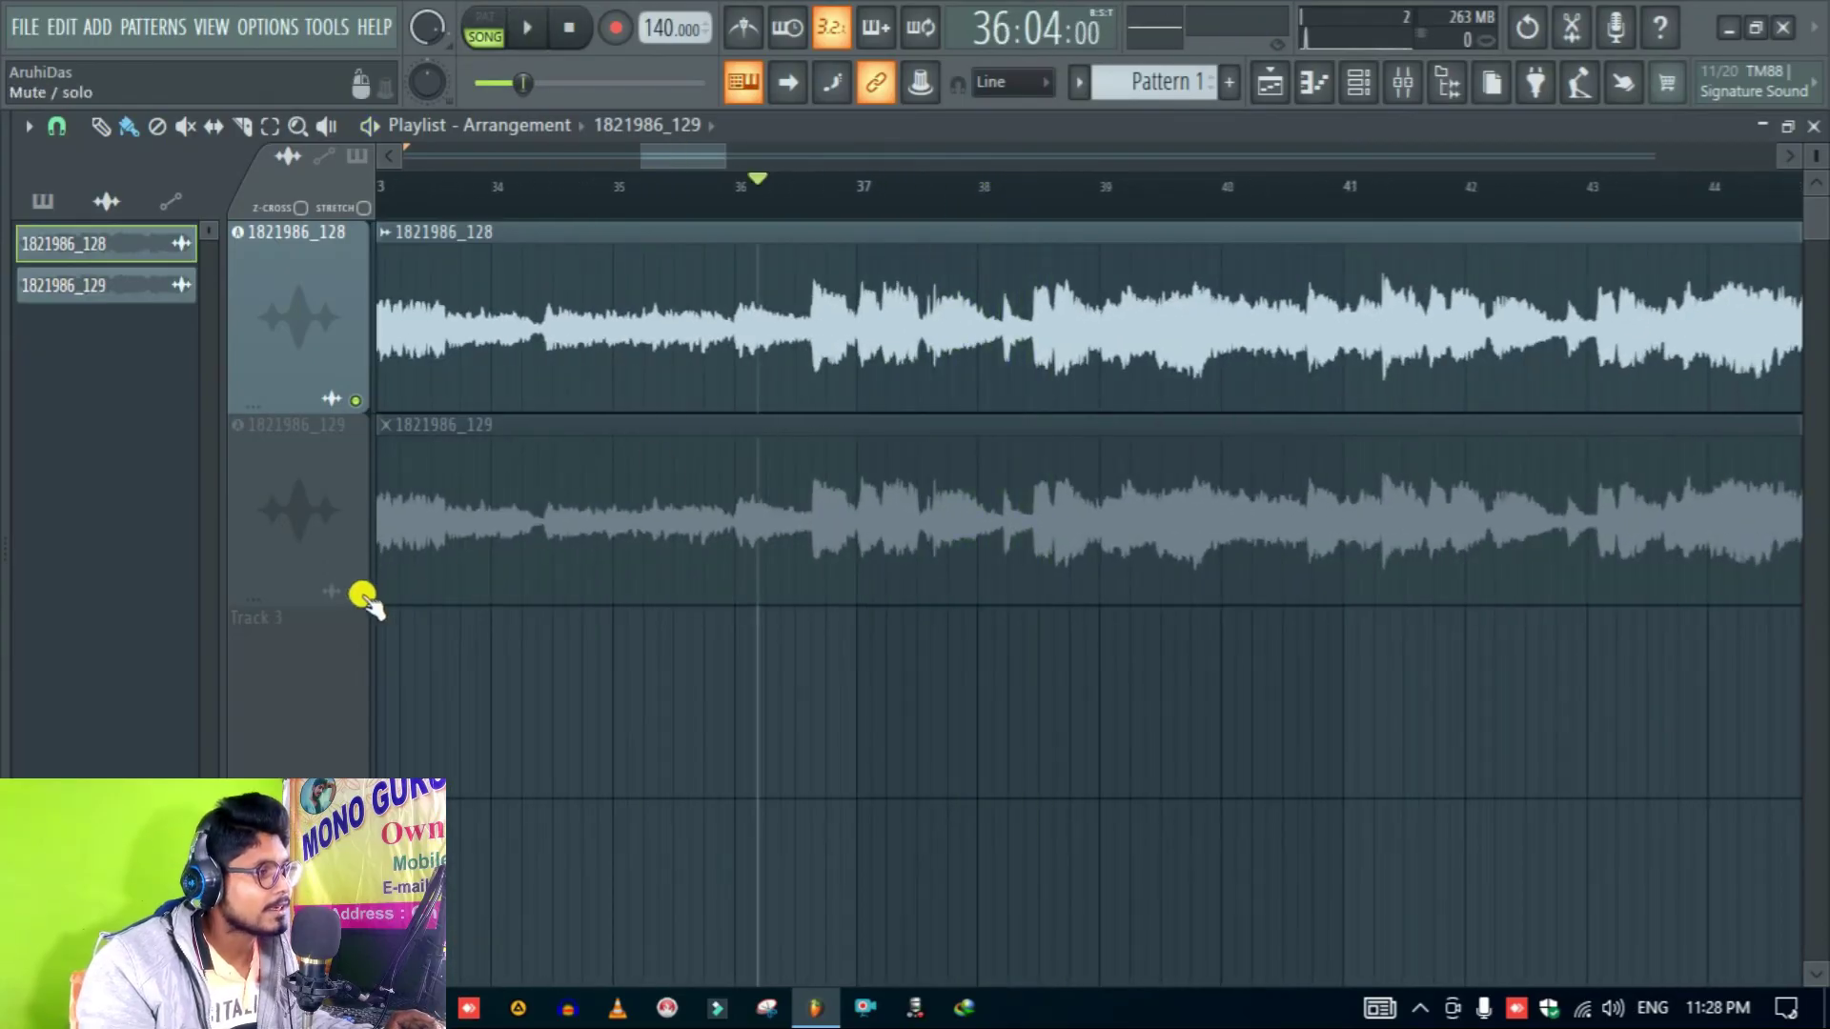
Step: Solo the denoised 1821986_129 track, play the same passage from 36:04 for comparison, and stop playback
right_click(357, 594)
key(space)
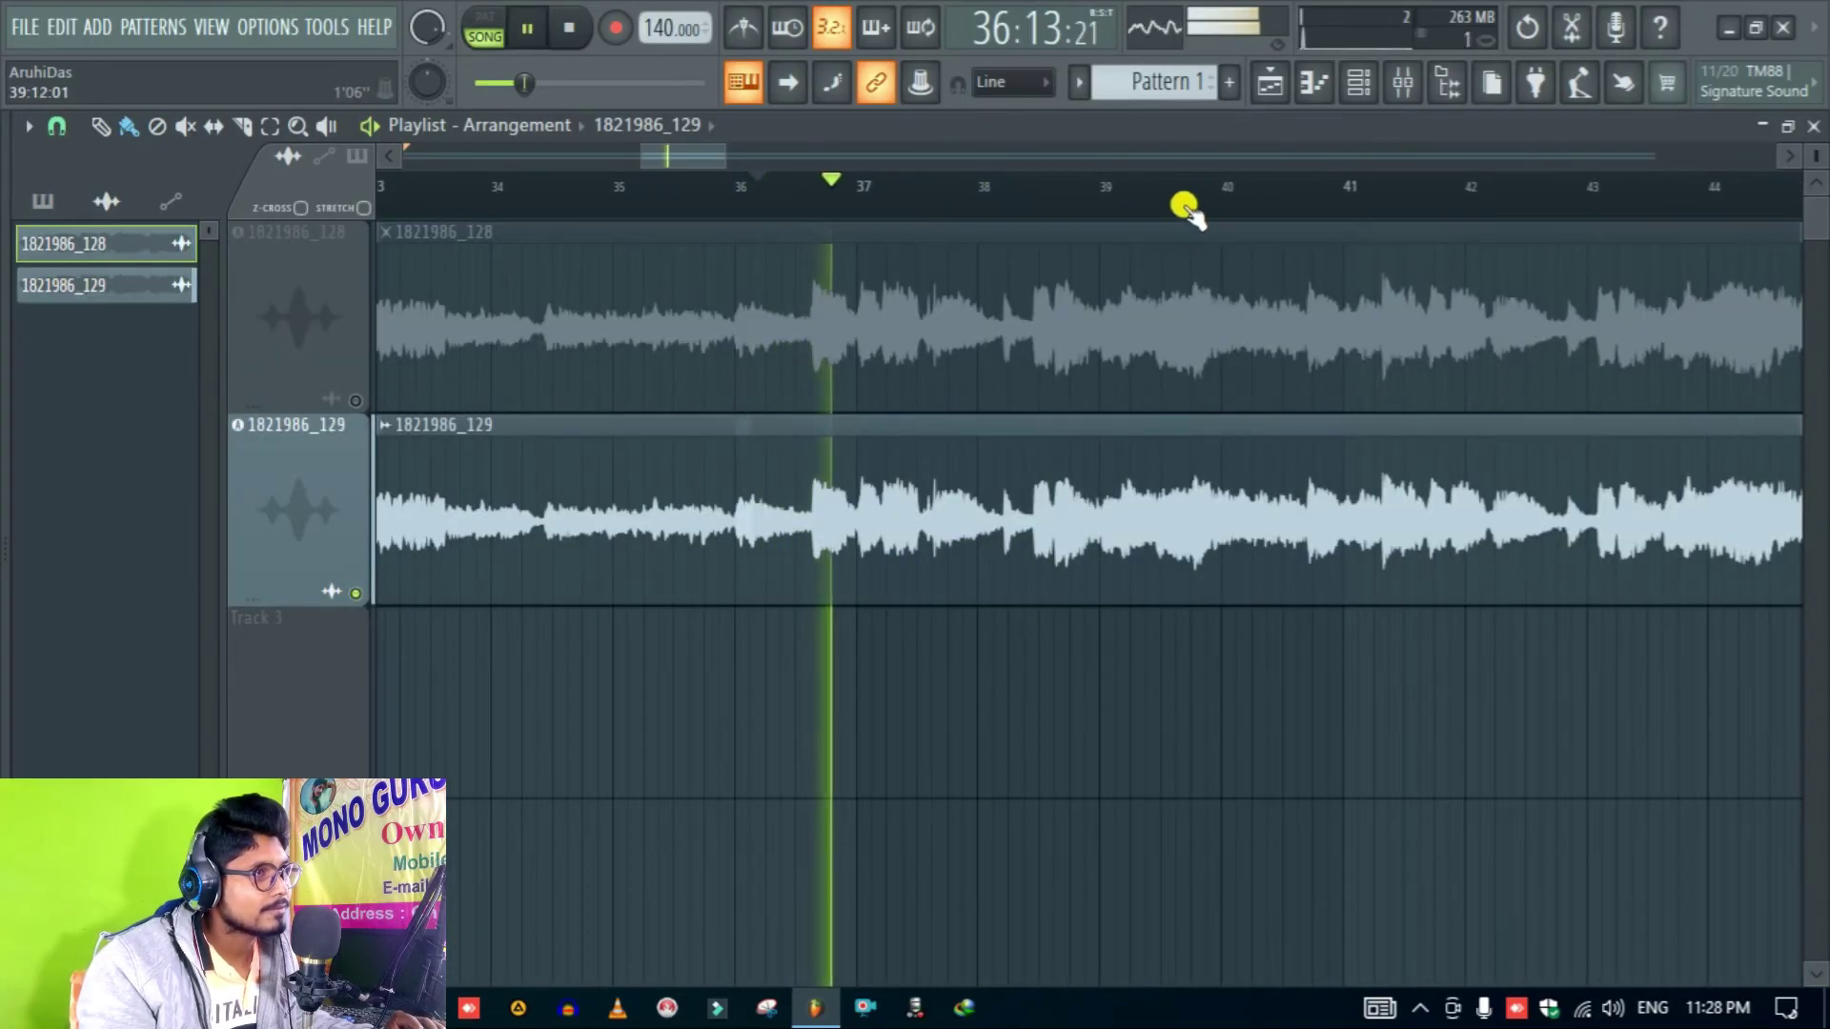
scroll(1185, 207, up, 3)
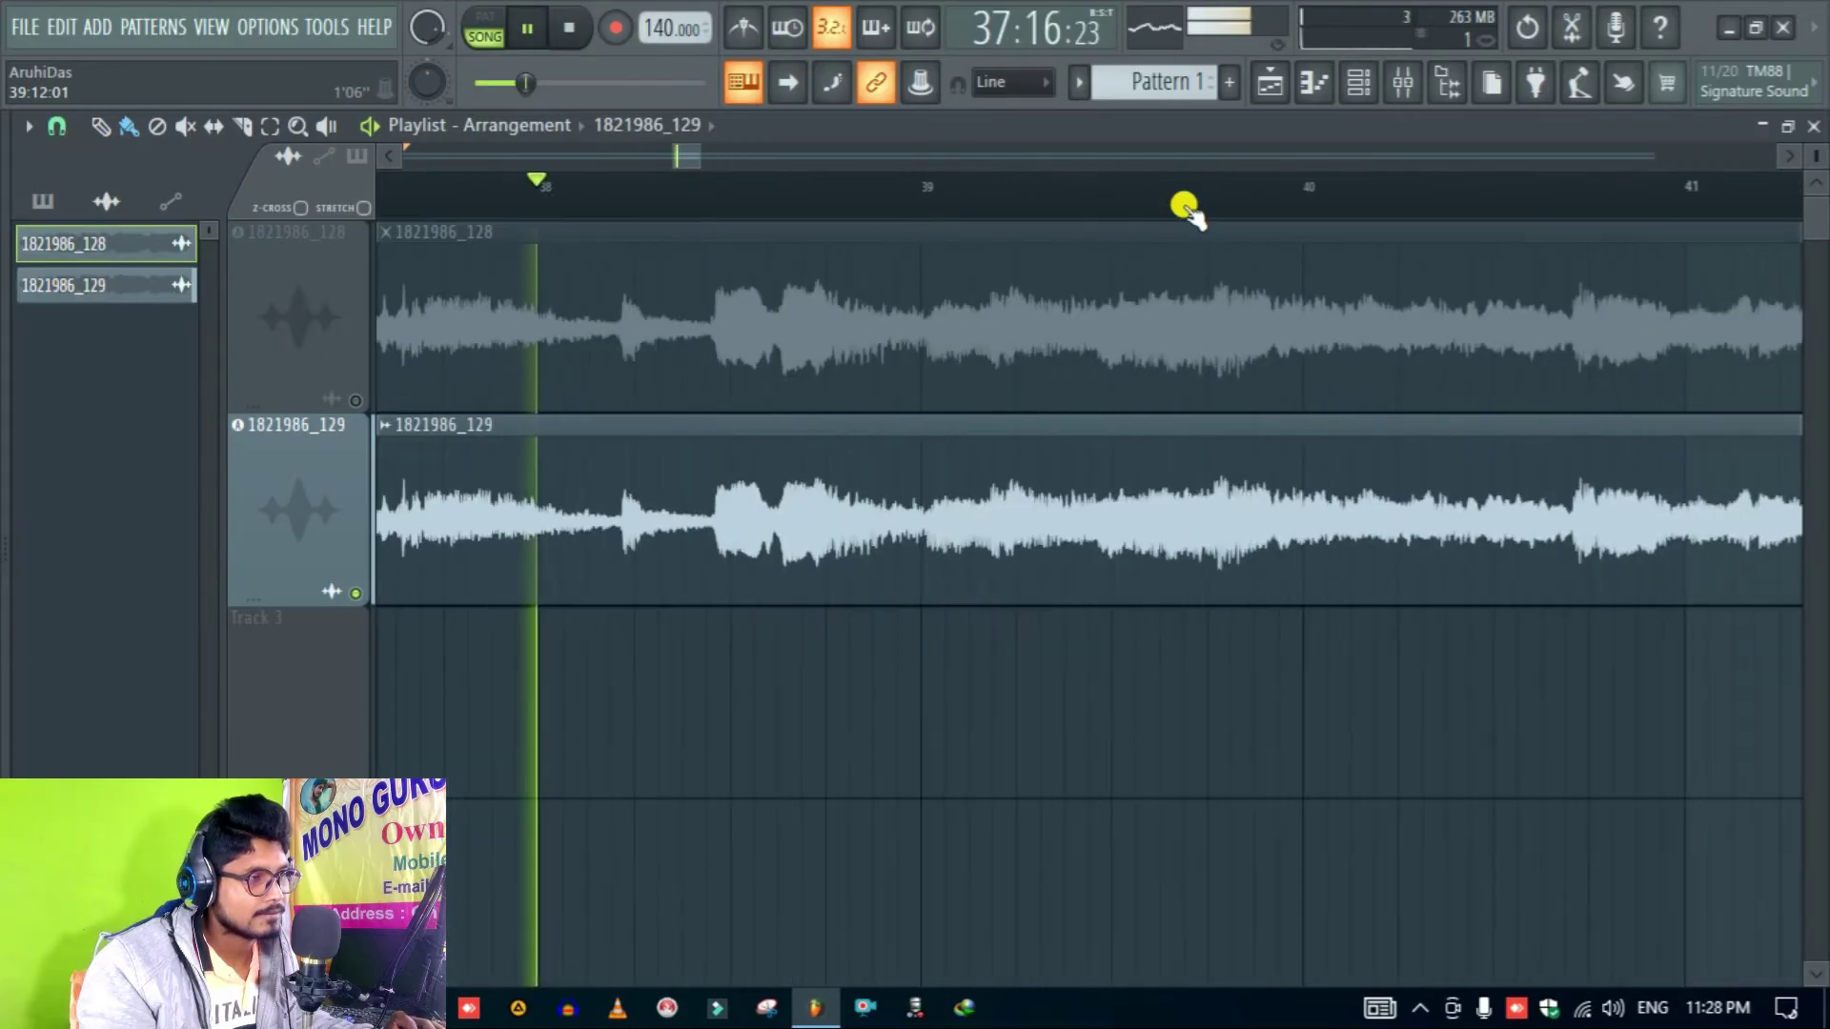
key(space)
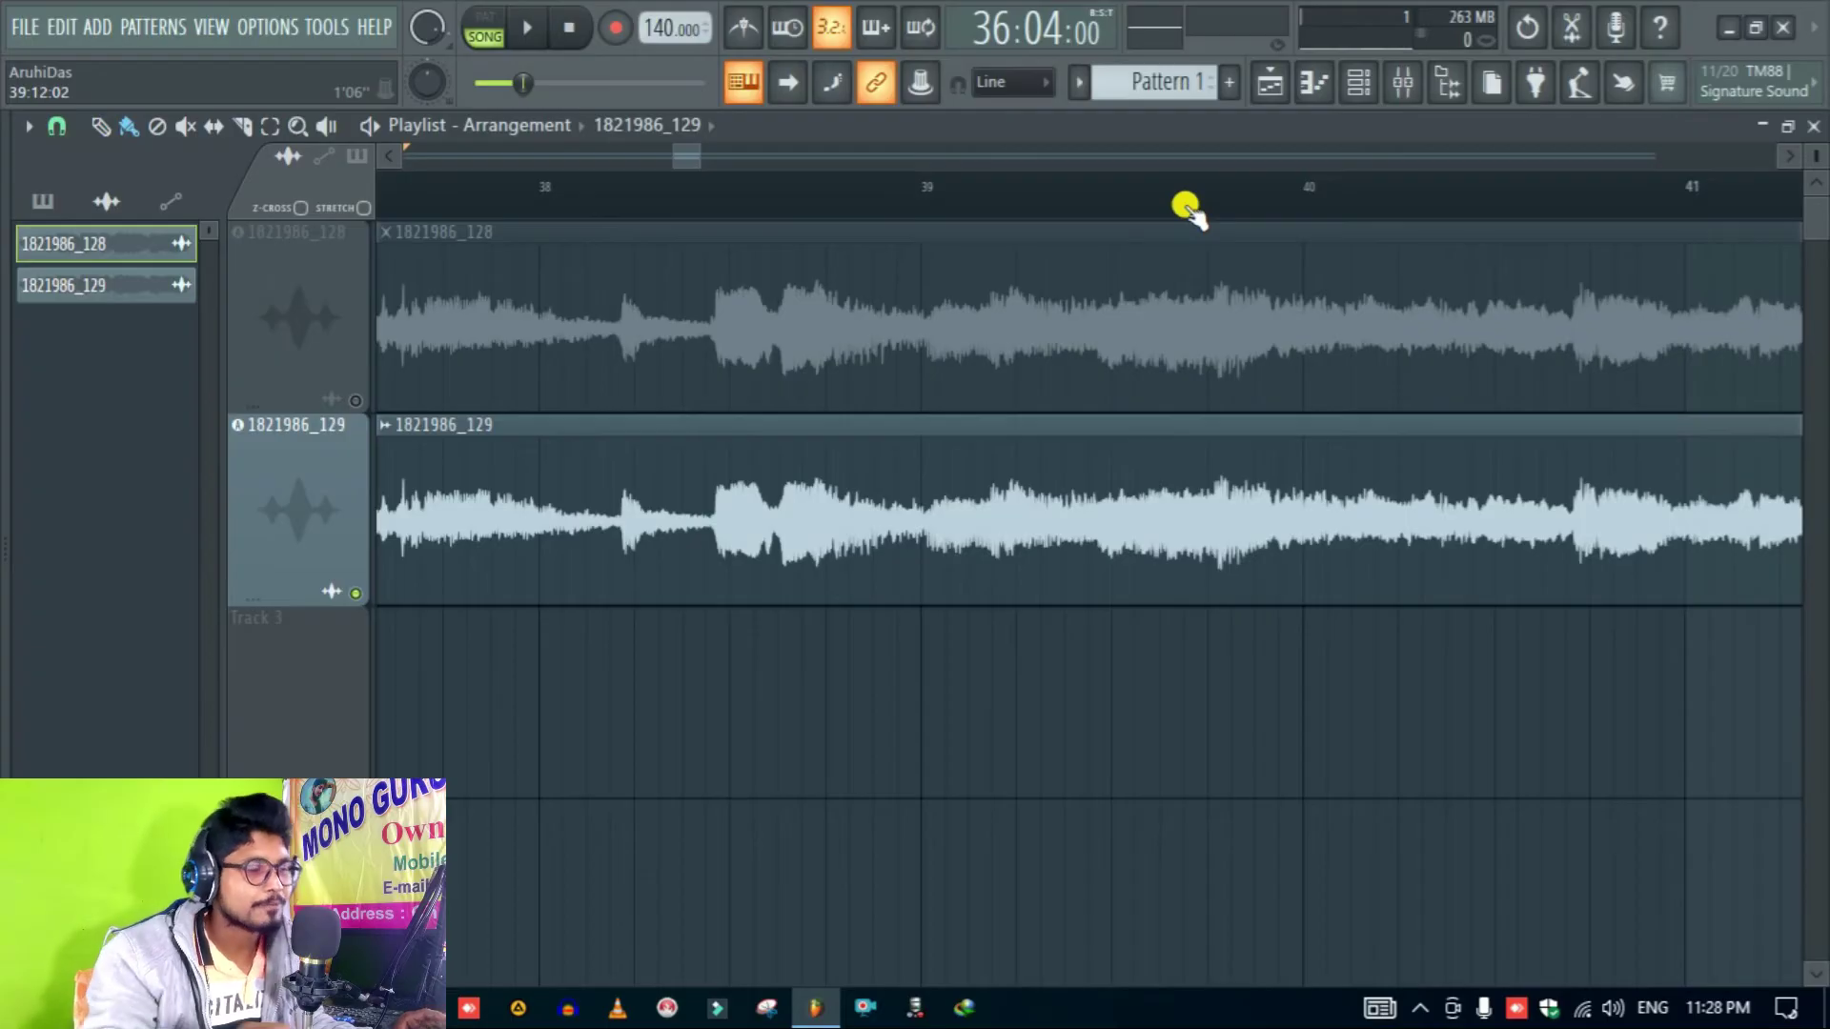
Step: Unmute the original 1821986_128 track so that both playlist tracks are active
scroll(1180, 191, down, 2)
scroll(1182, 191, down, 8)
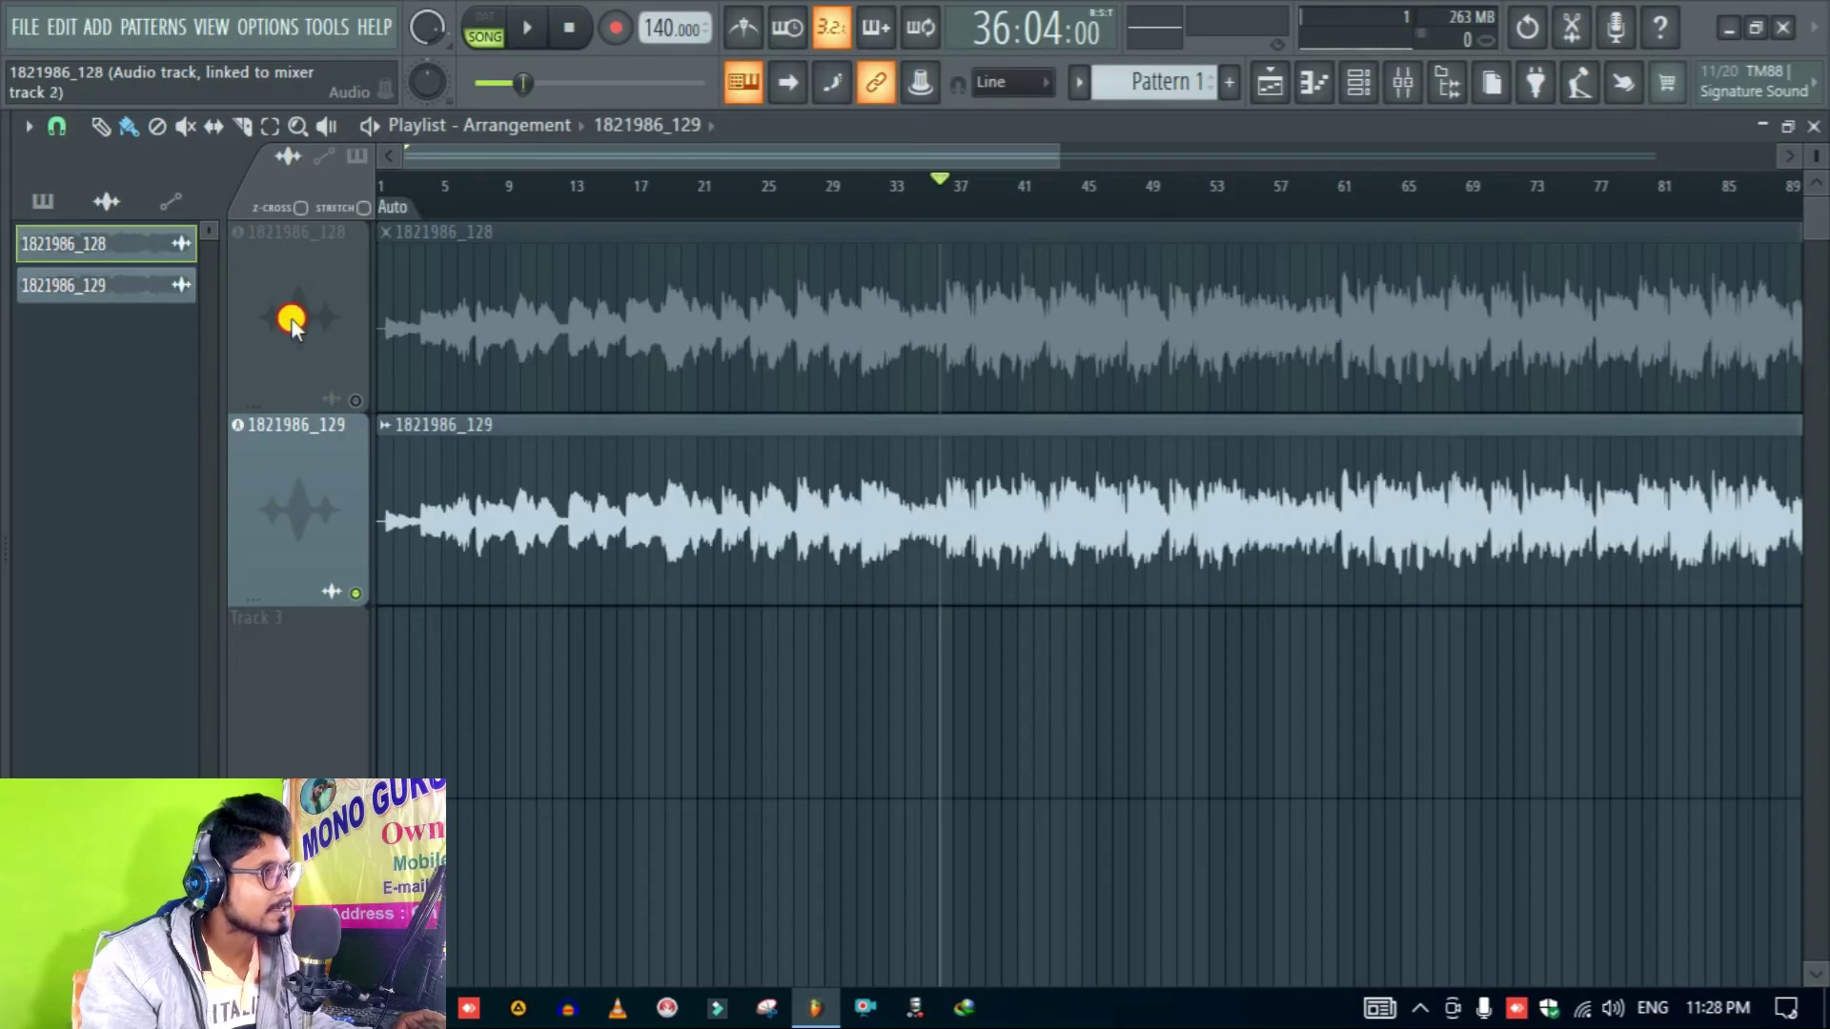
click(356, 400)
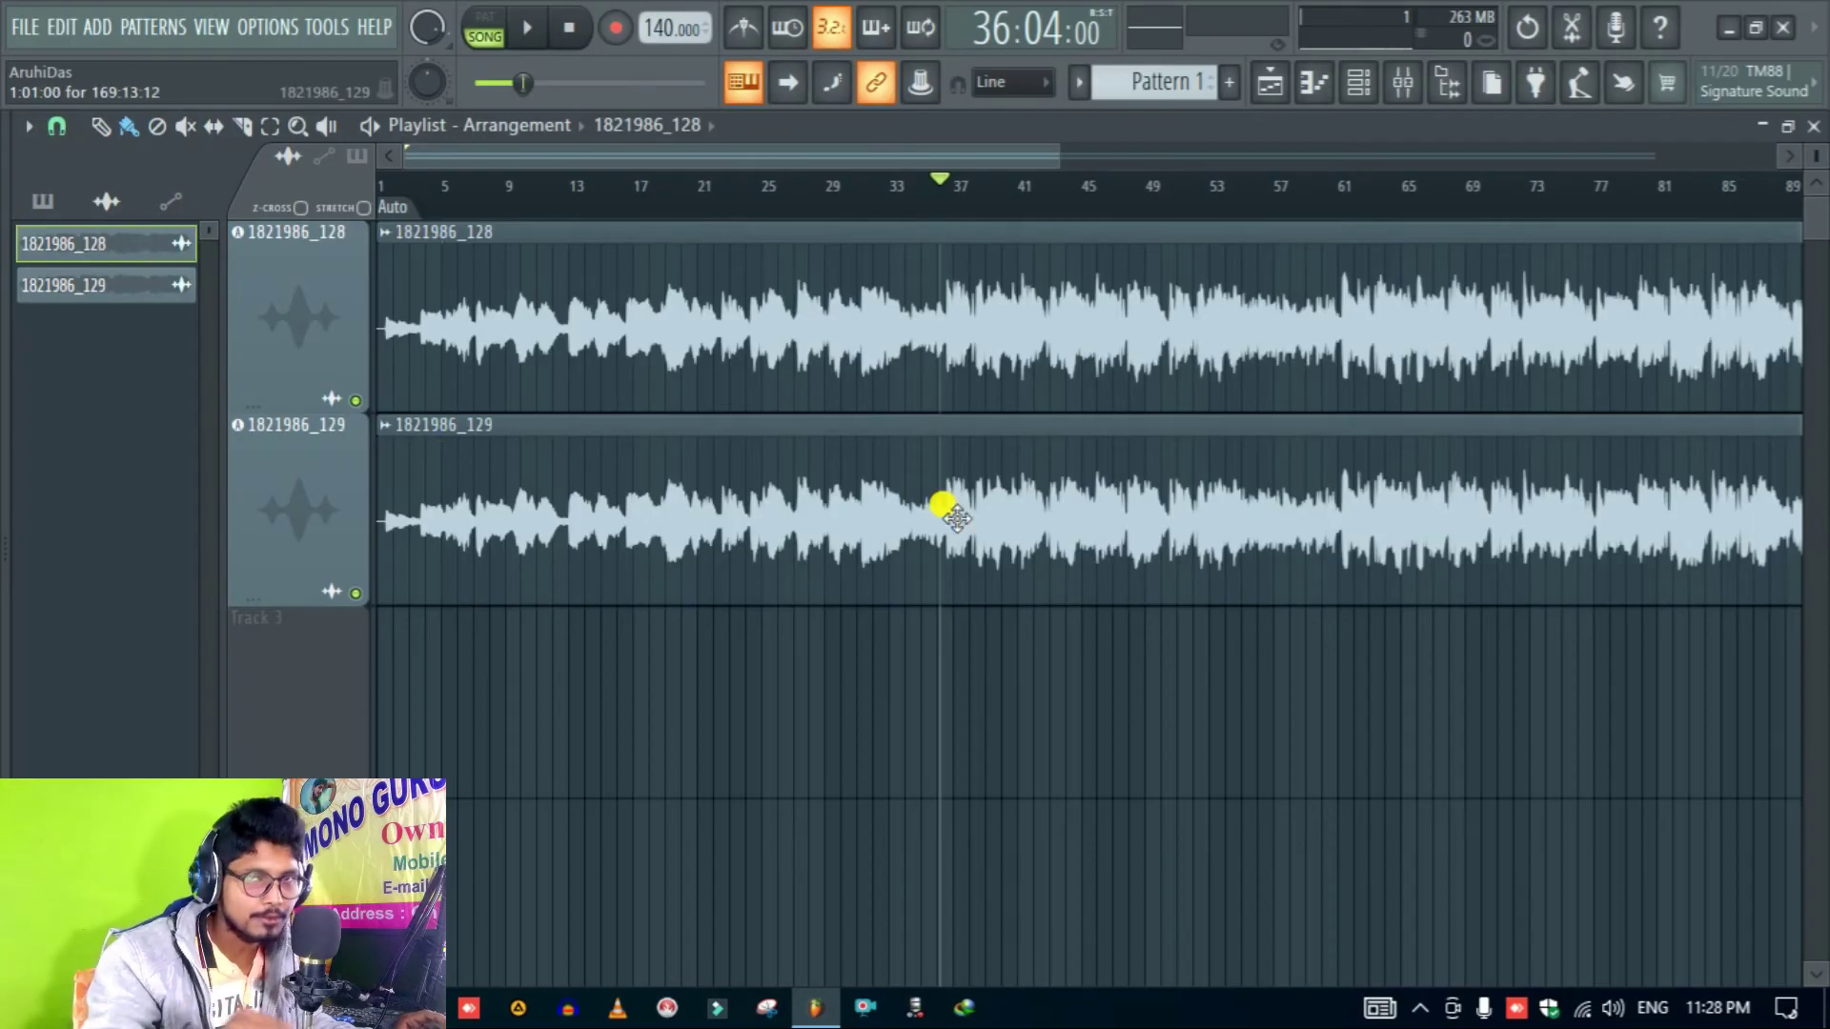
Step: Delete the original 1821986_128 audio clip and its playlist track, including associated automation and audio clips, and reset its linked mixer track
right_click(86, 245)
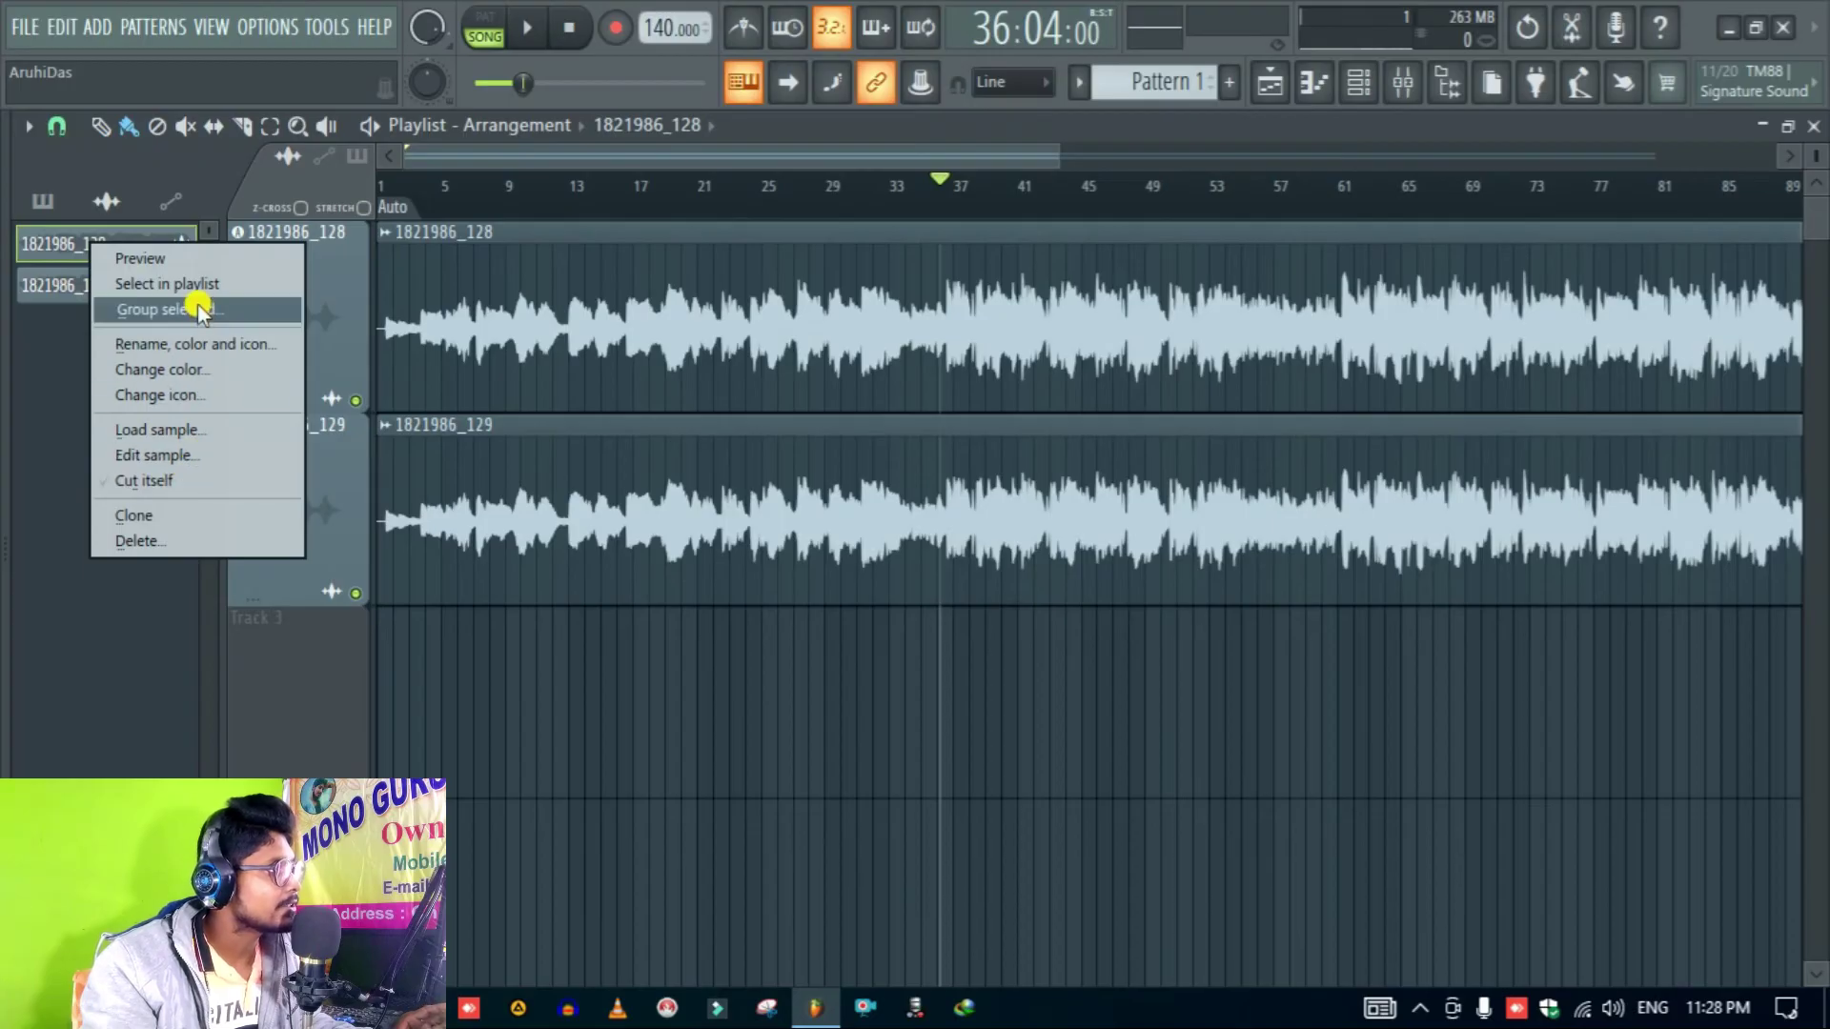
click(141, 542)
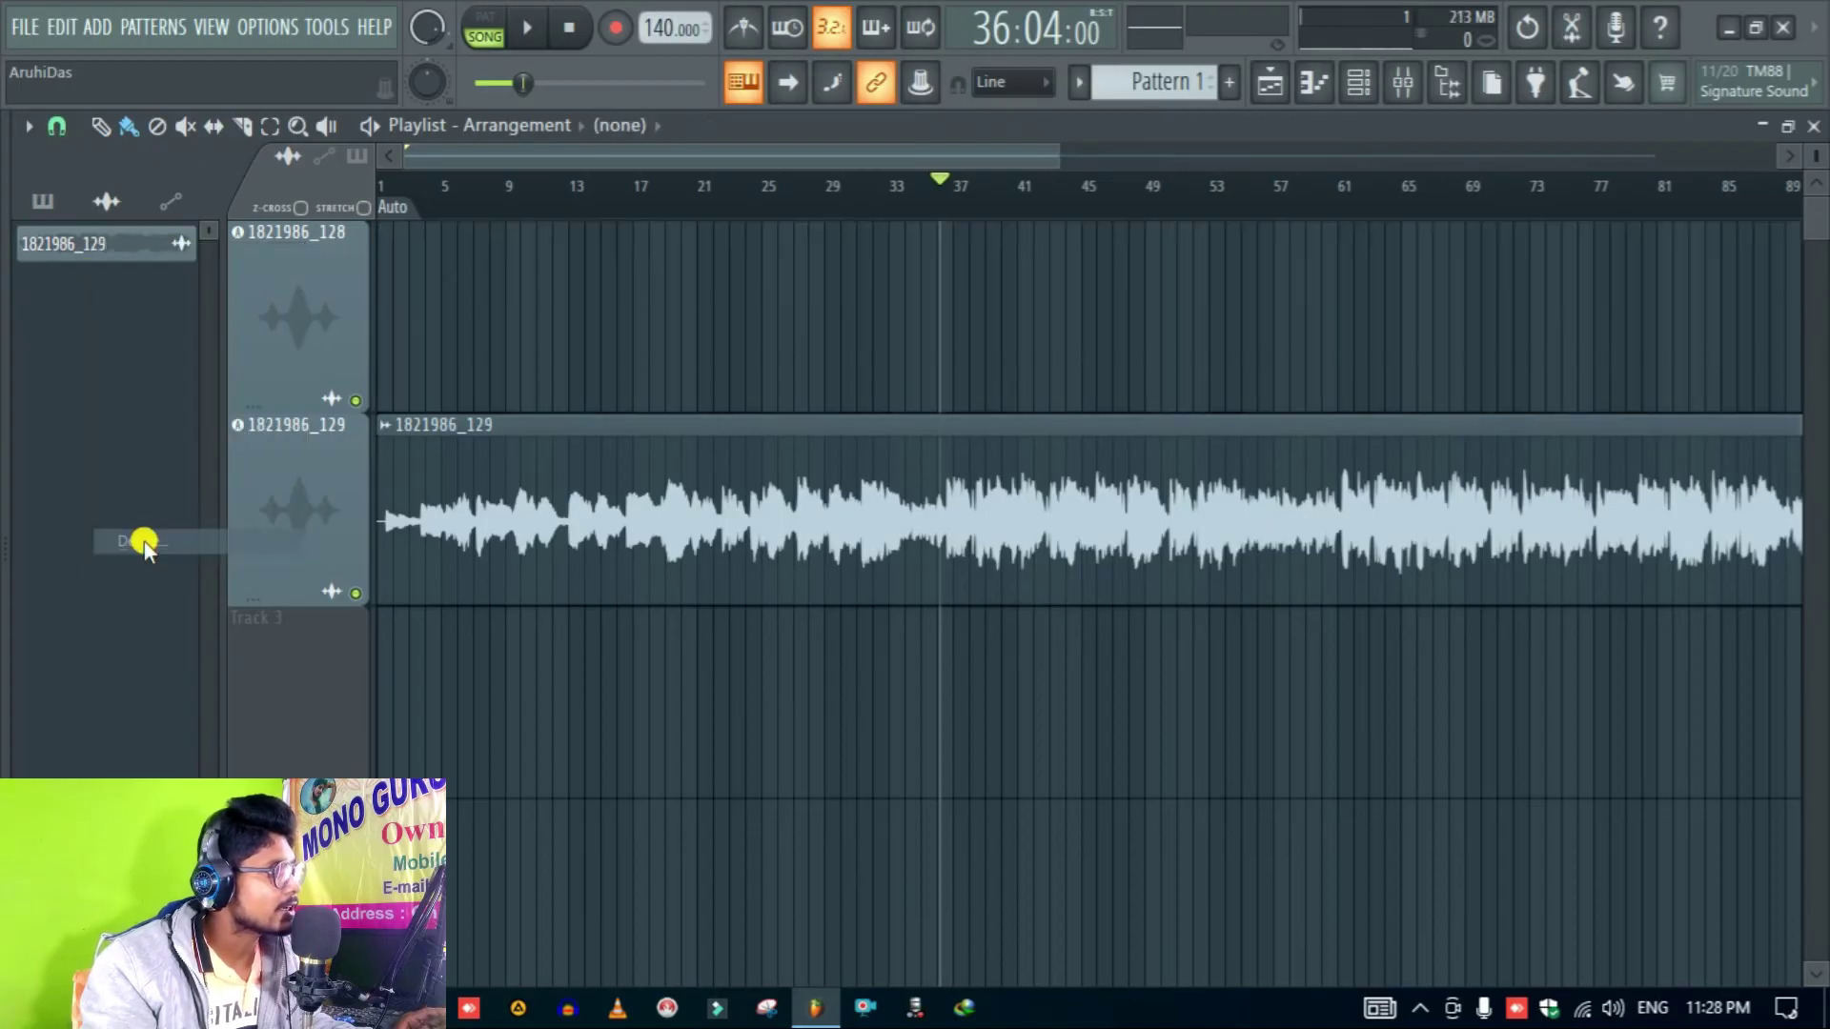
right_click(291, 310)
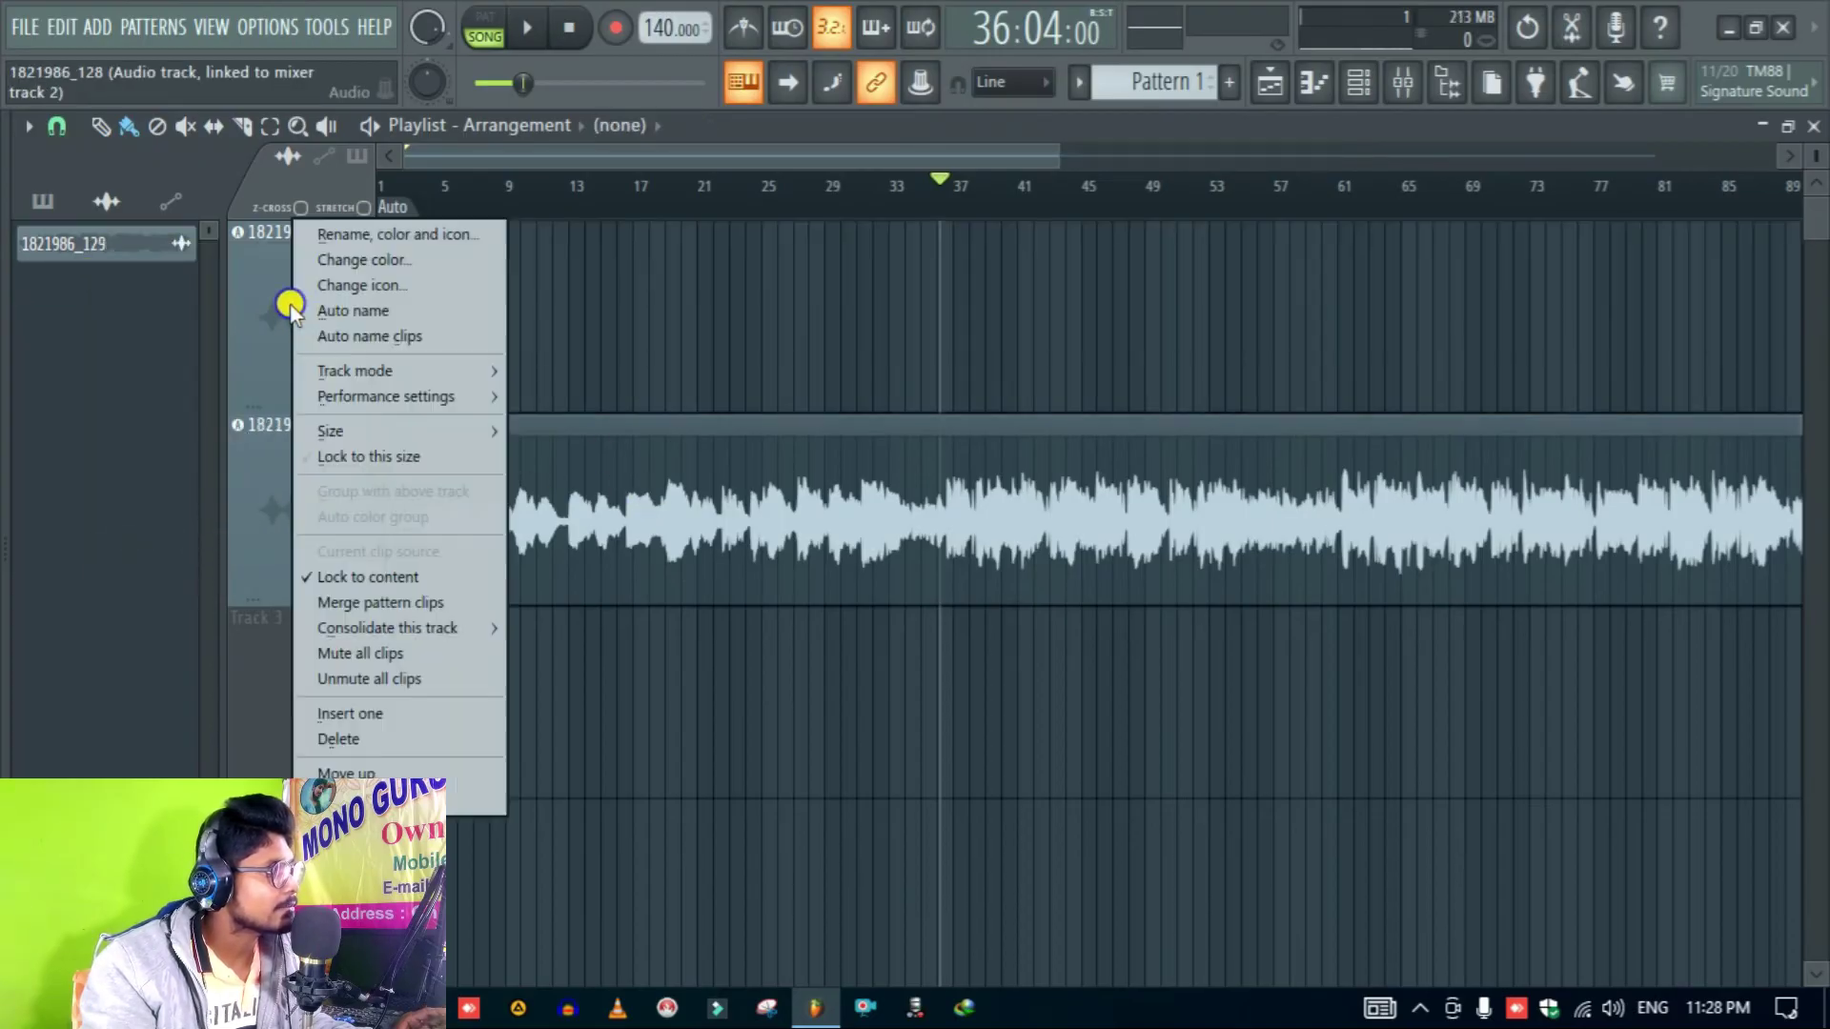
click(391, 741)
click(1042, 576)
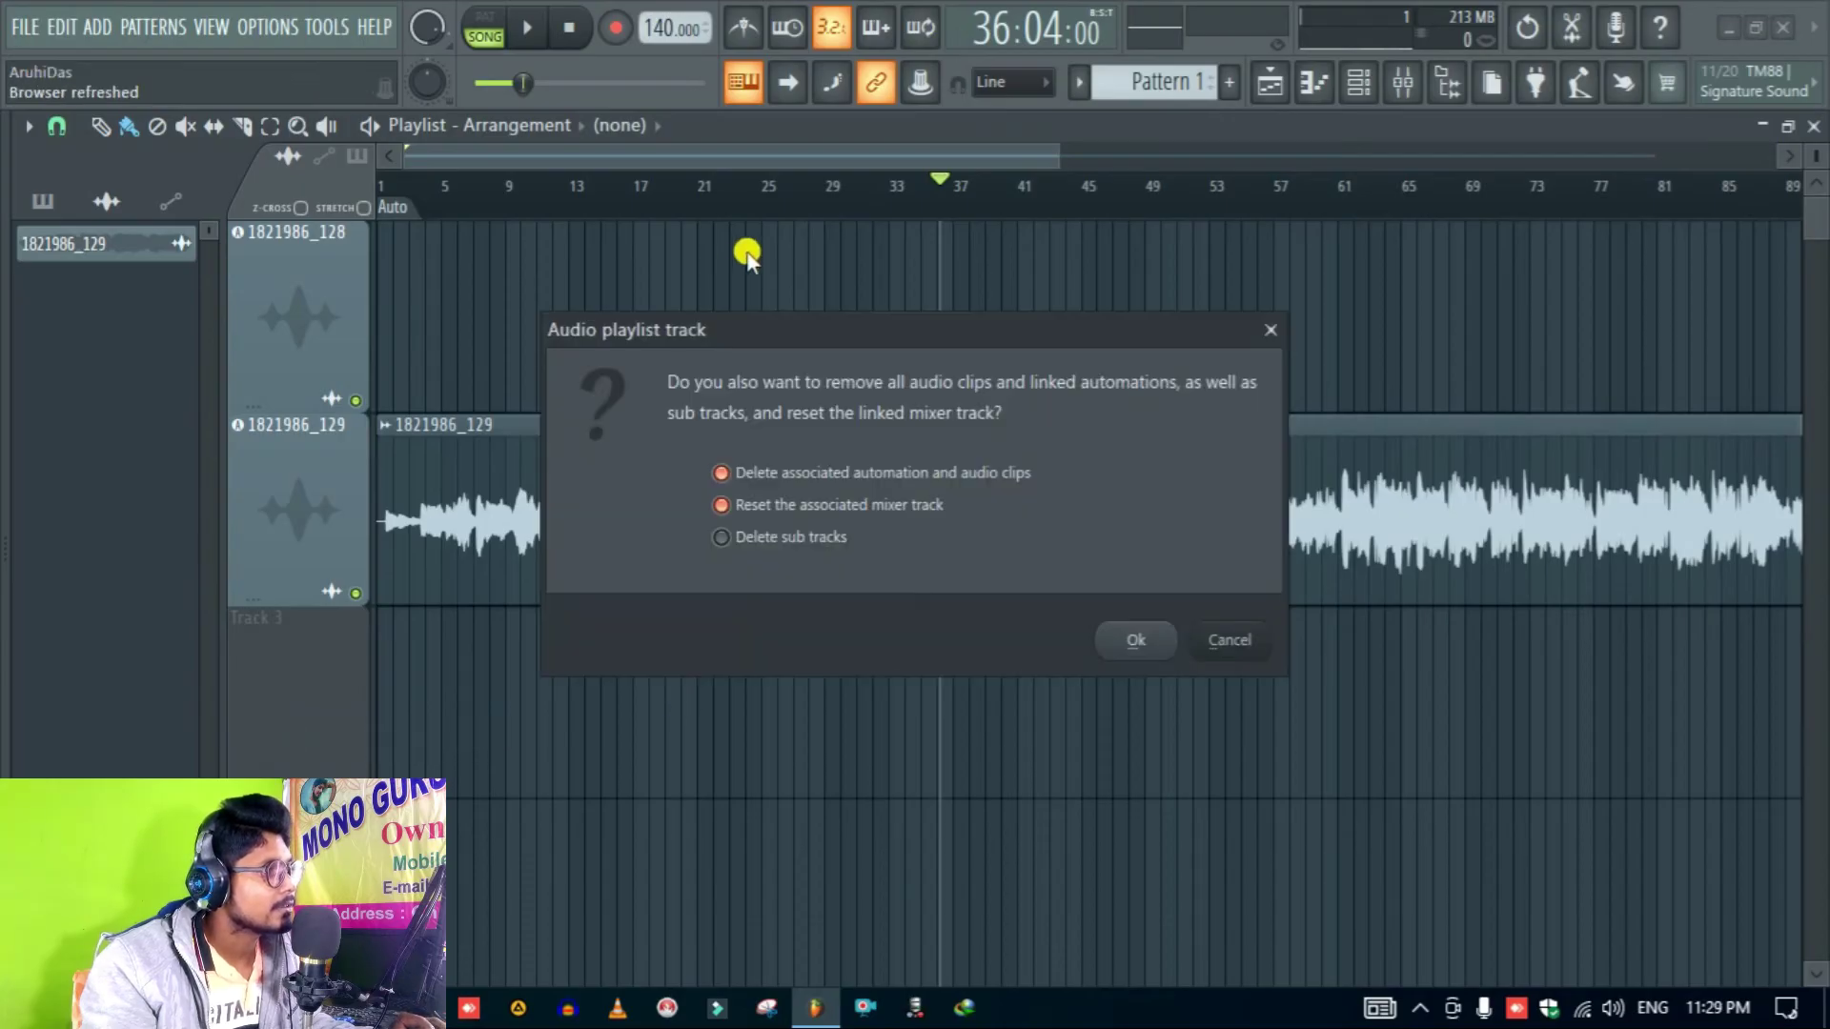
click(1148, 640)
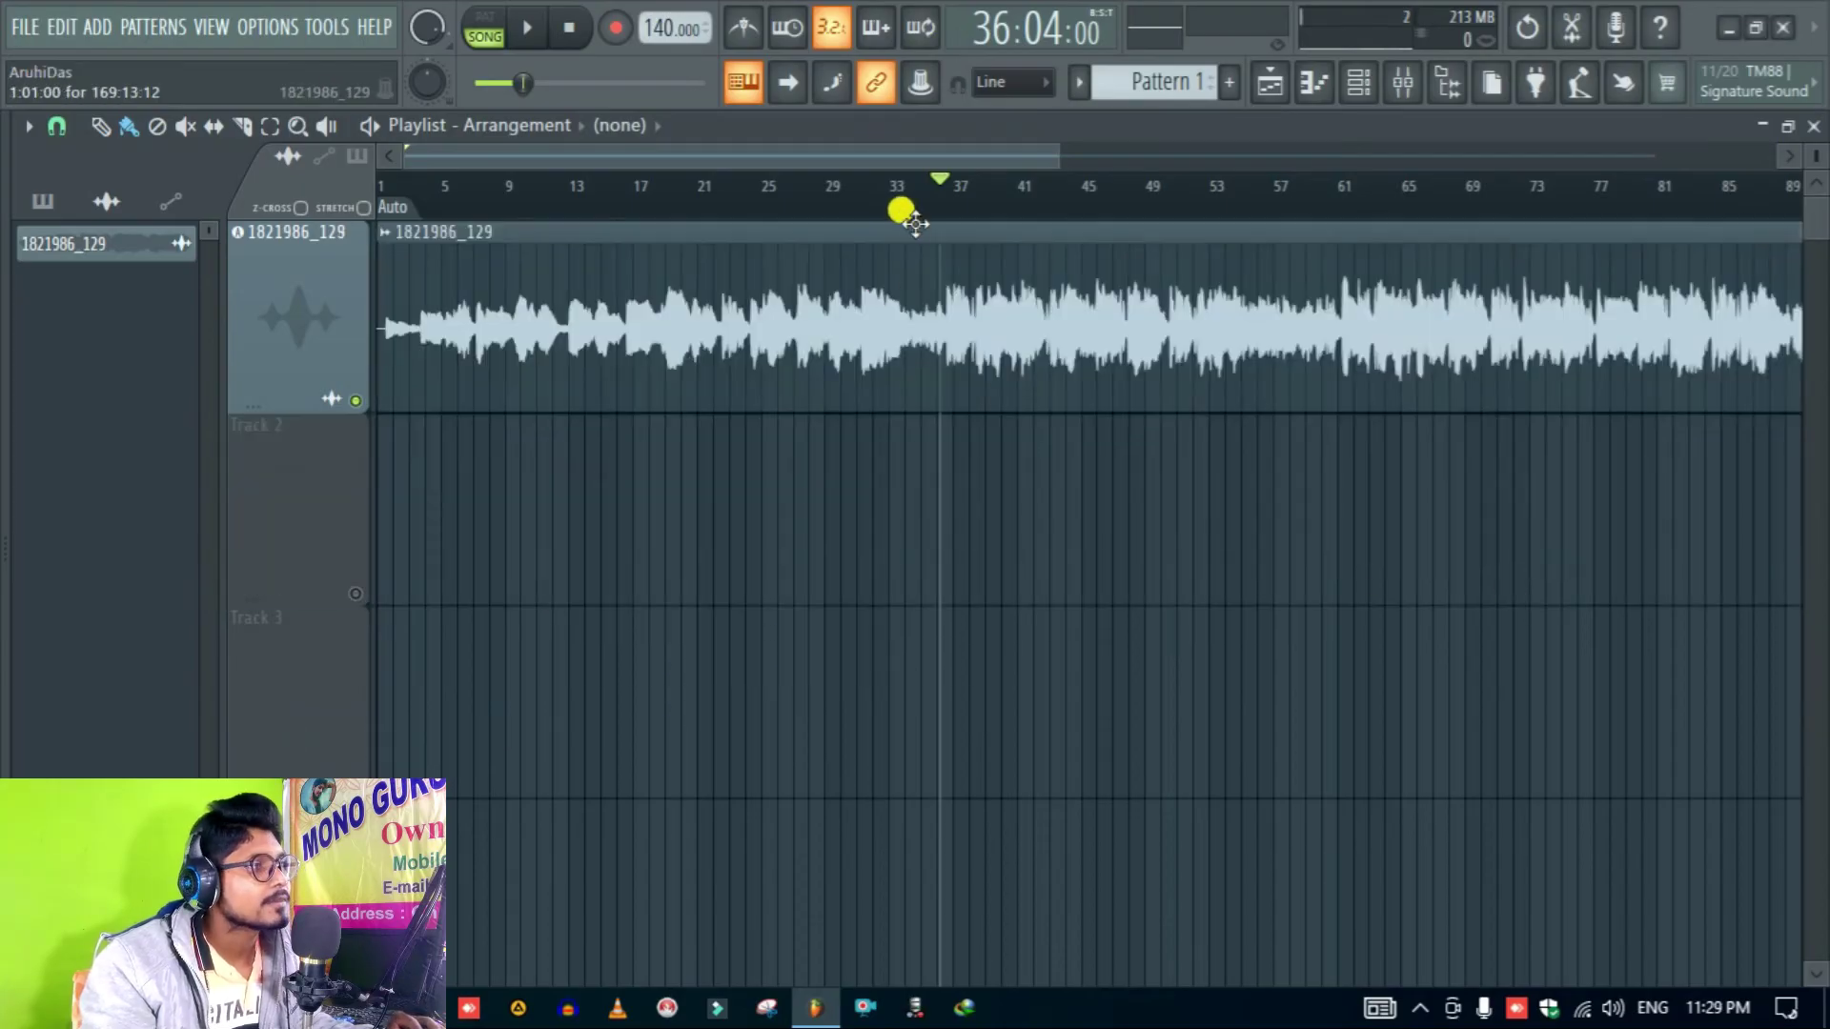
scroll(993, 192, down, 3)
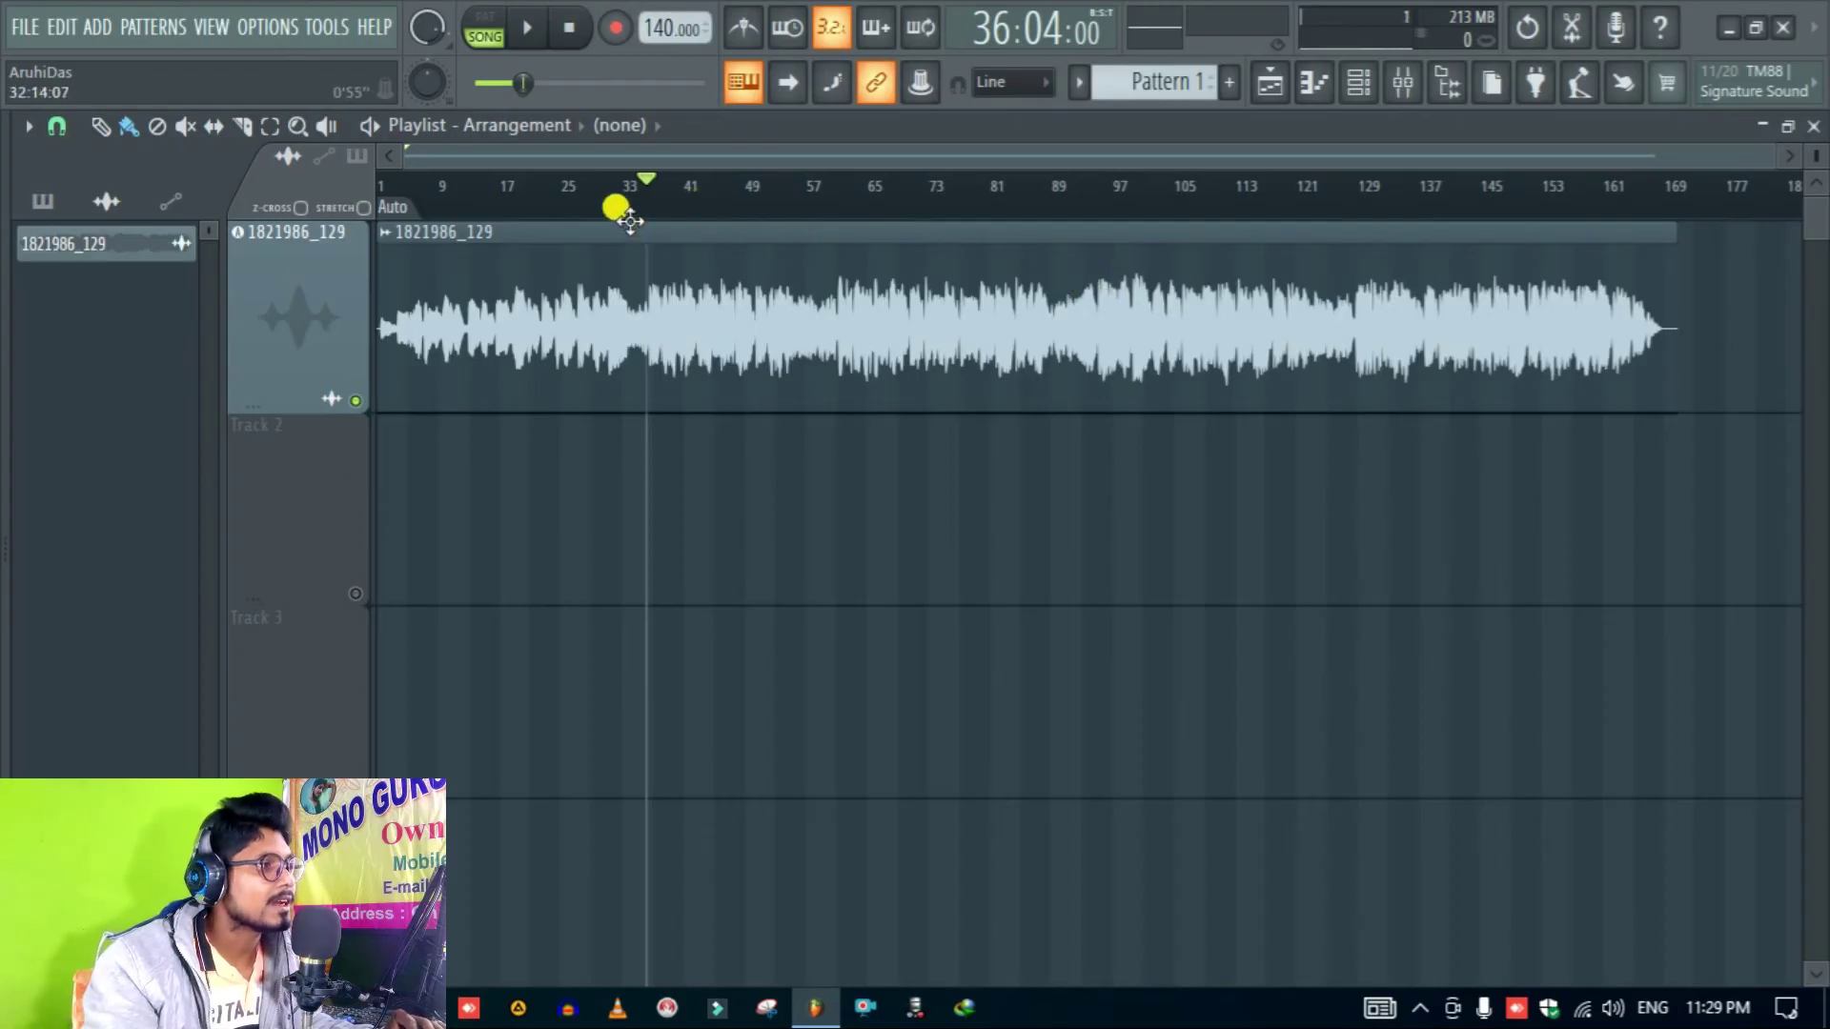
scroll(624, 206, up, 2)
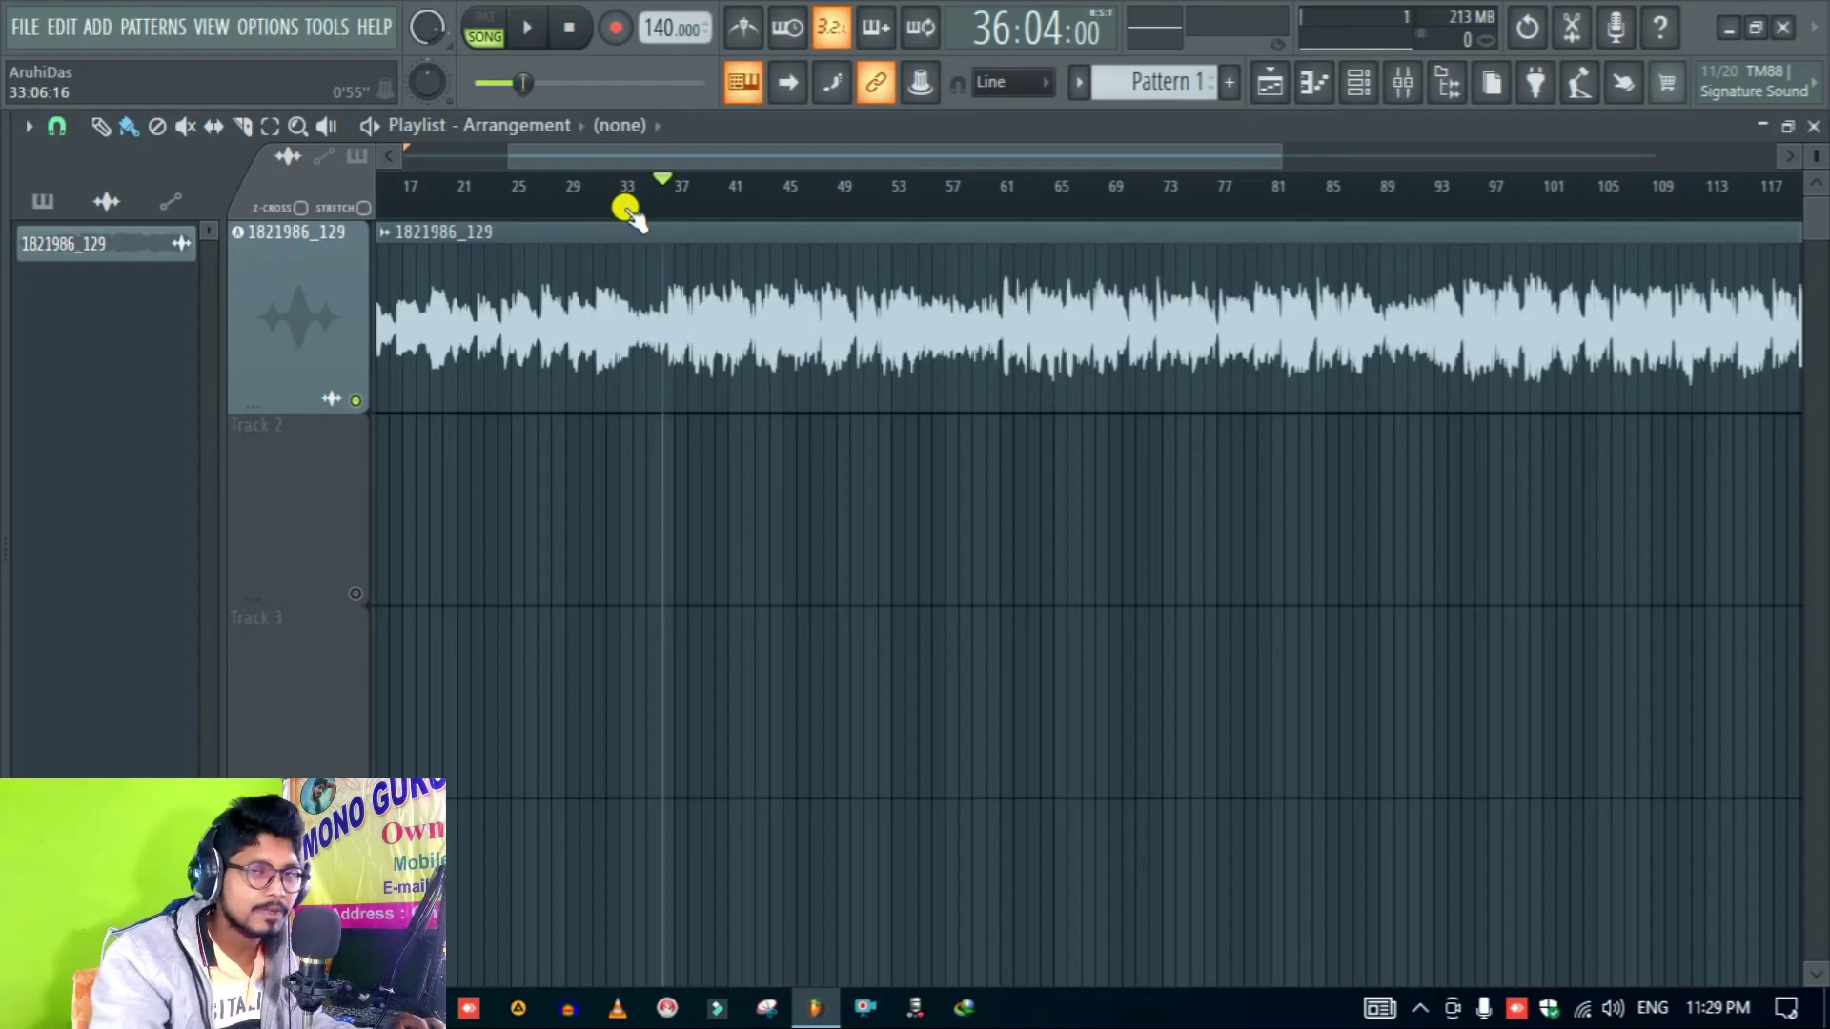